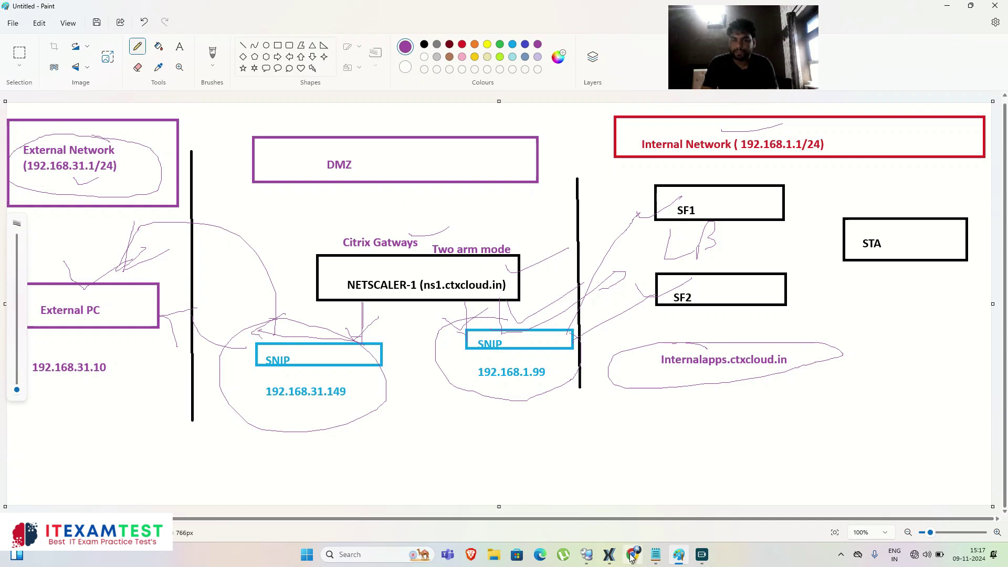
- Switch from the Paint diagram to the 'Citrix ADC VPX - Configuration' browser tab
click(632, 554)
click(228, 5)
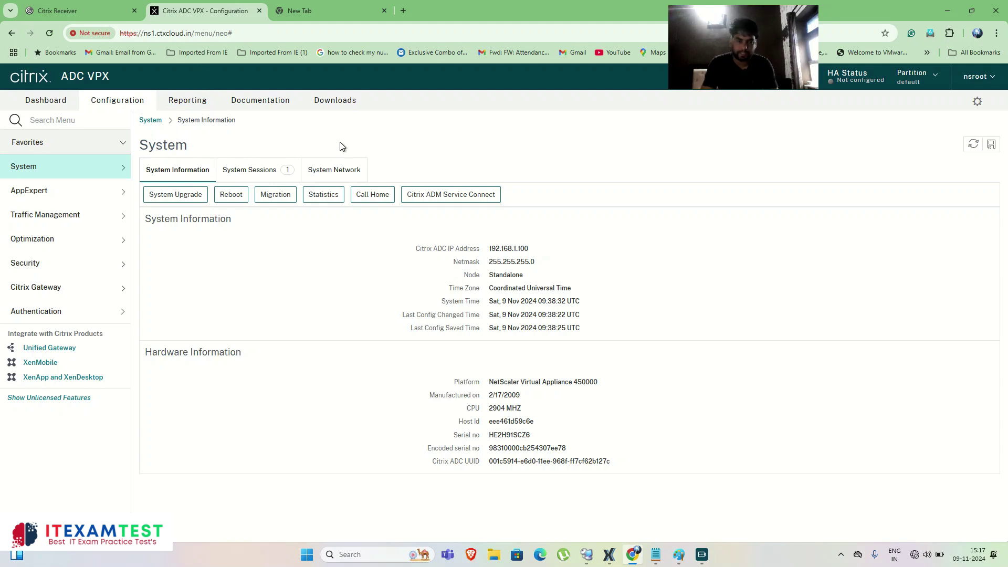
- Open the System Network visualiser showing interfaces 1/1, 1/2 and LO/1 on VLAN 1
click(95, 176)
click(95, 176)
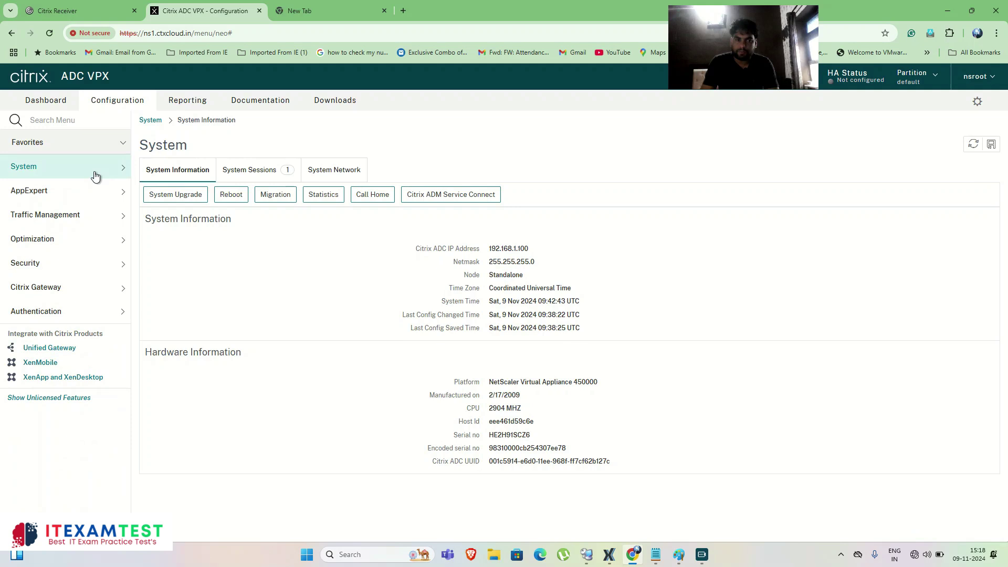
click(327, 167)
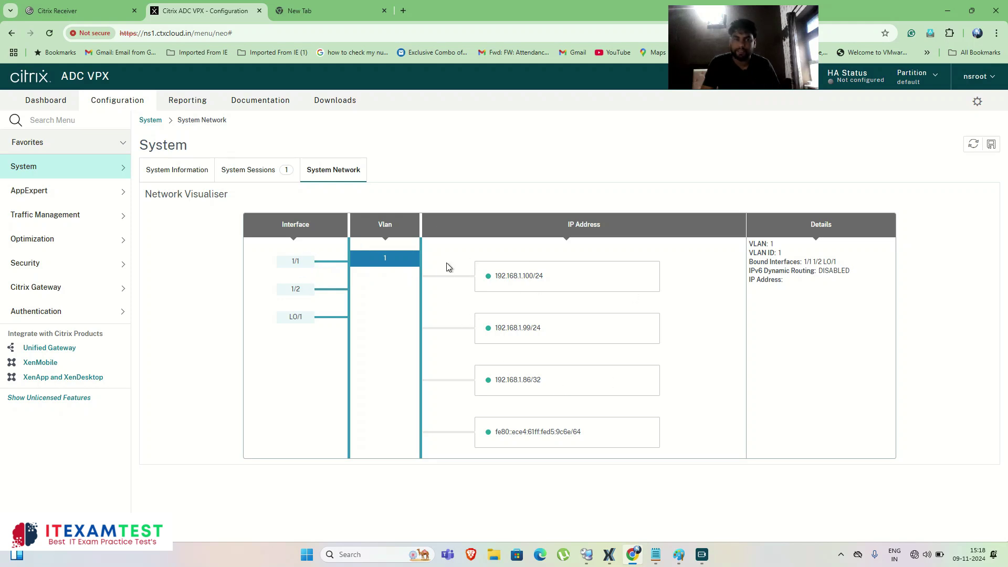
- Open System > Network > IPs to list the three configured IPv4 addresses
click(76, 170)
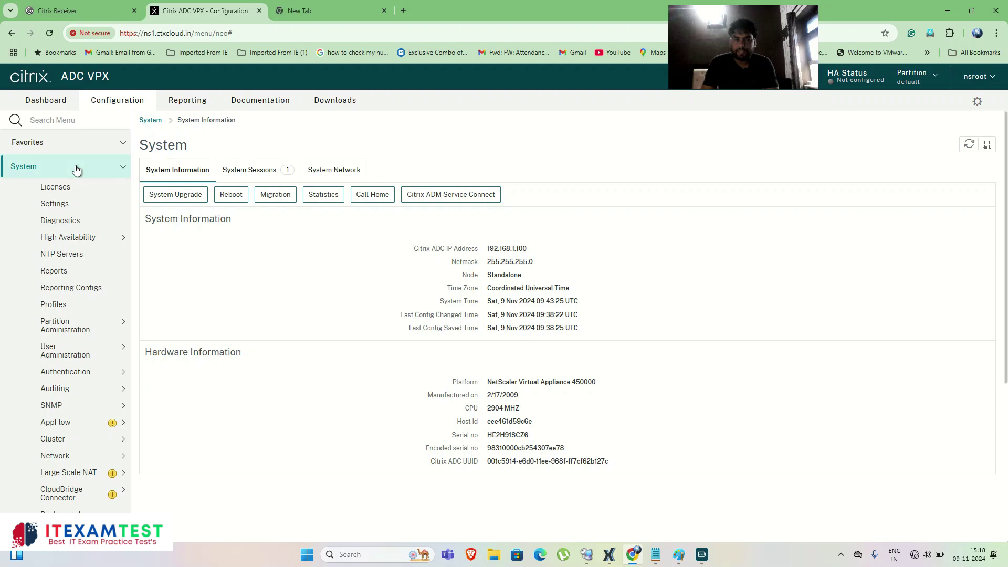
scroll(84, 178, down, 4)
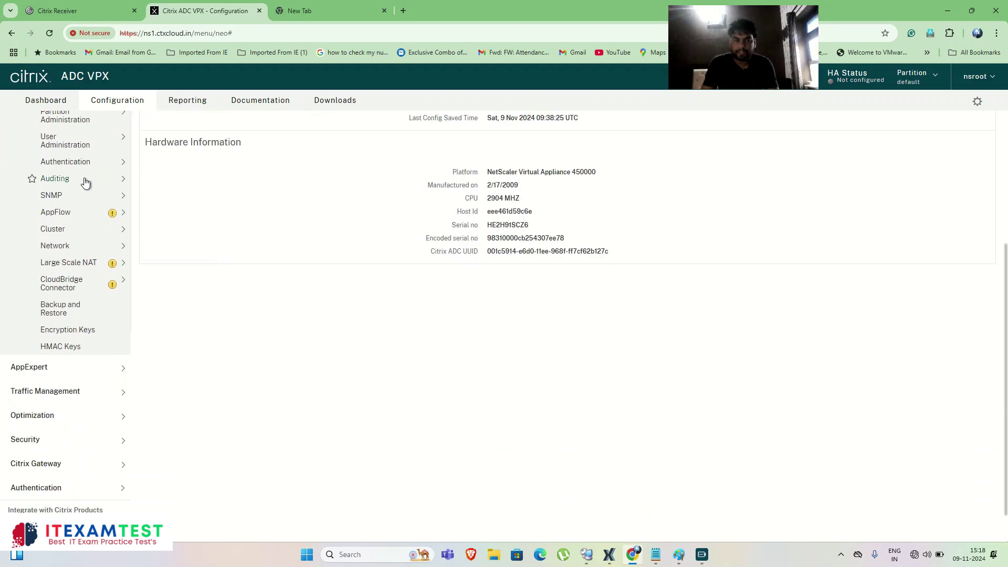
click(66, 247)
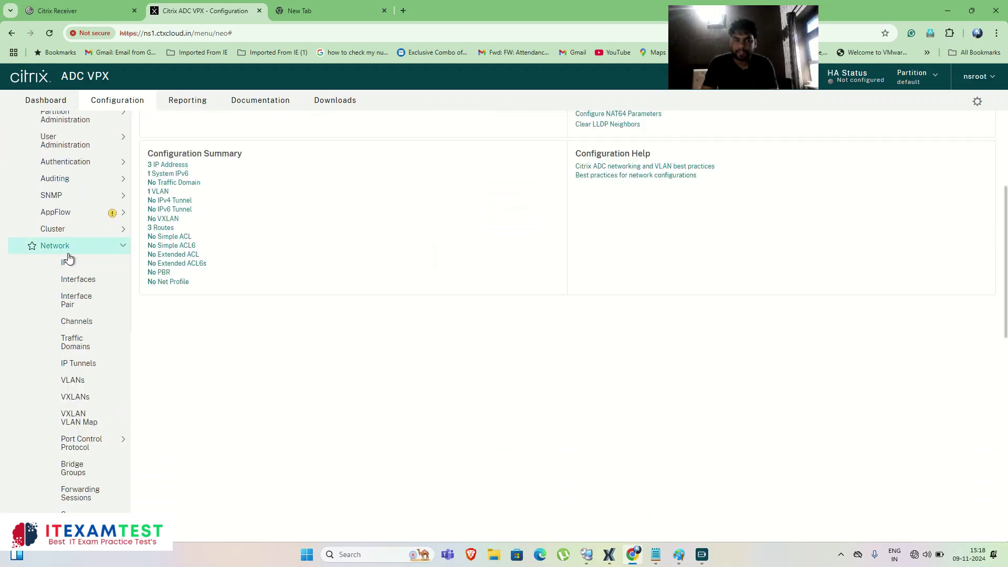
click(67, 268)
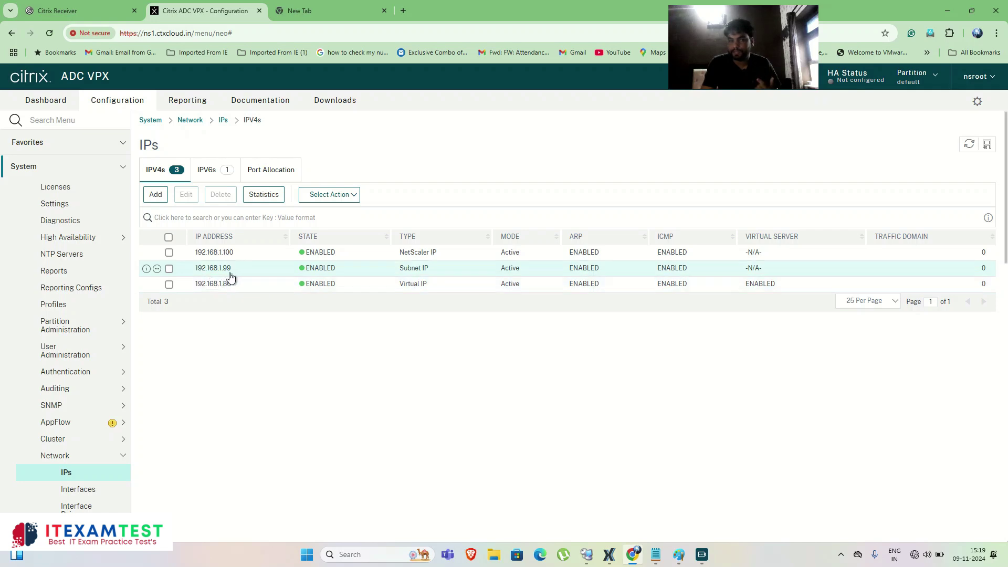
- In Paint, circle the internal SNIP 192.168.1.99 and draw a line from SF1 to the NetScaler
click(678, 554)
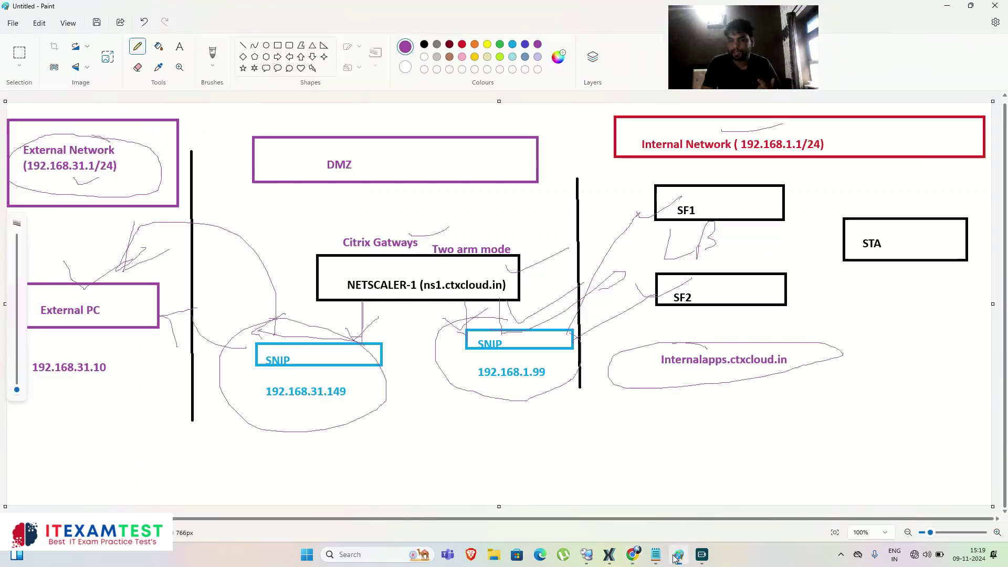
mouse_move(471, 354)
mouse_down()
mouse_move(521, 391)
mouse_move(530, 346)
mouse_up()
drag(581, 288, 643, 313)
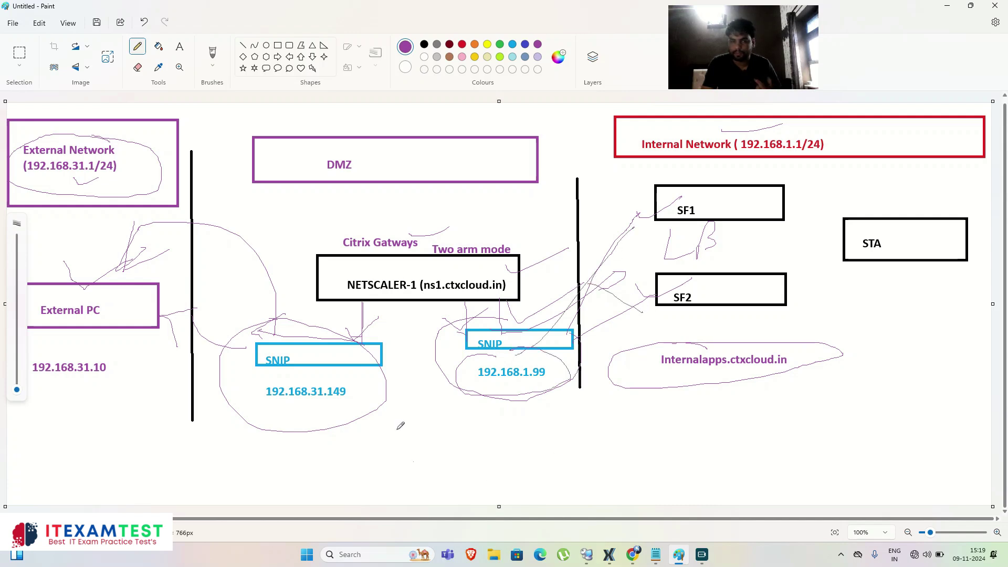
- Trace purple strokes from the NetScaler link around the external SNIP 192.168.31.149 box
click(631, 561)
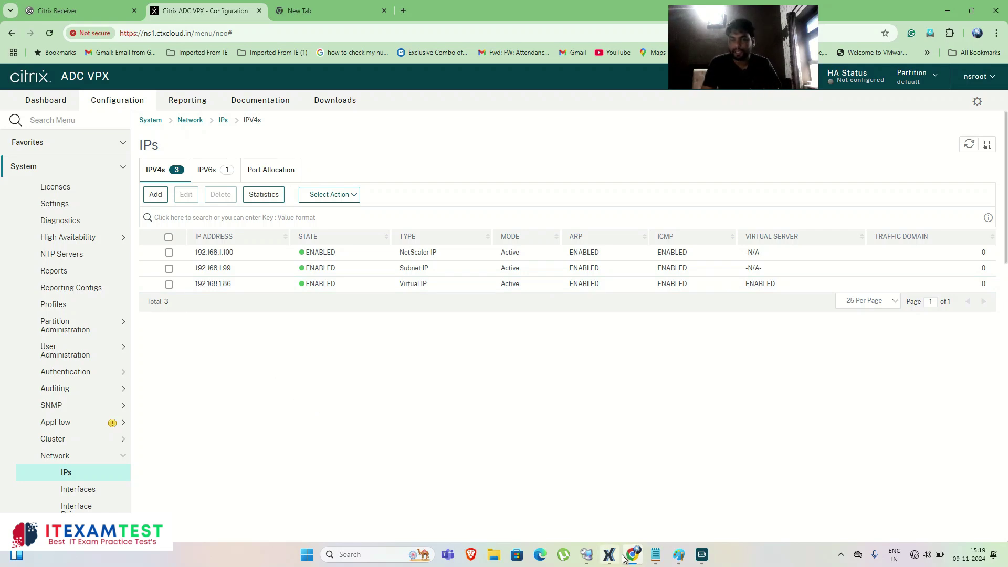
click(678, 554)
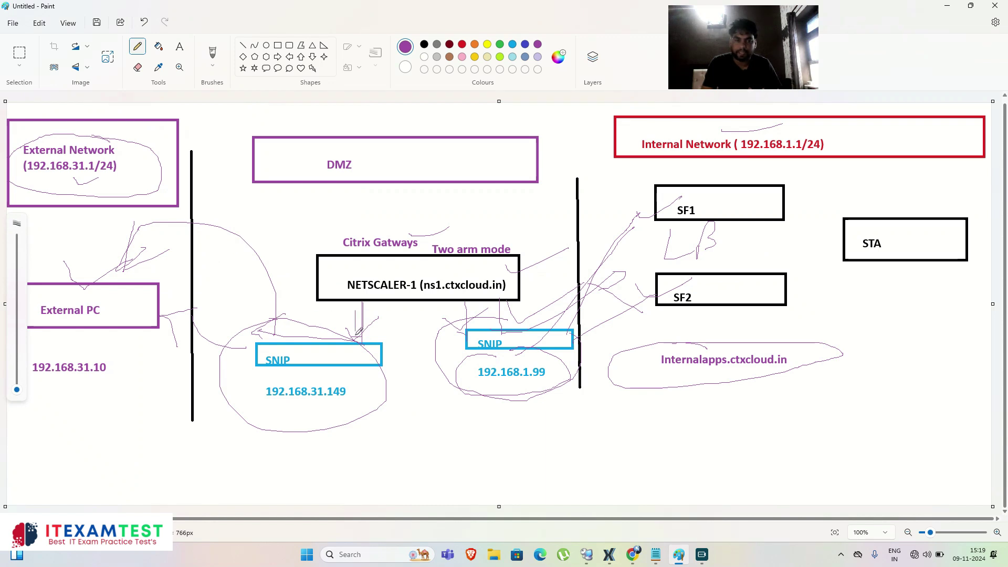
mouse_move(358, 332)
mouse_down()
mouse_move(186, 302)
mouse_move(203, 314)
mouse_up()
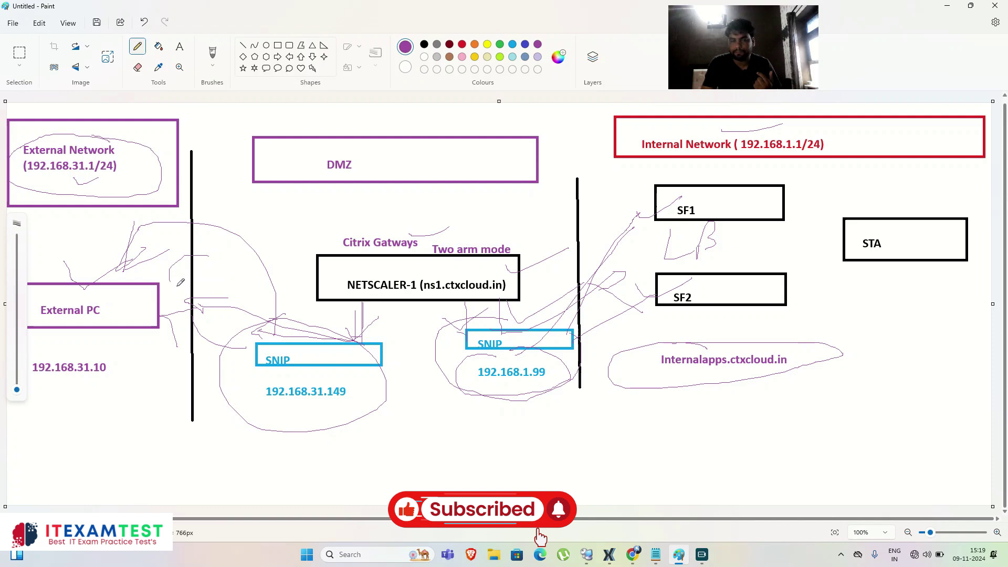
mouse_move(213, 255)
mouse_down()
mouse_move(217, 274)
mouse_move(275, 336)
mouse_up()
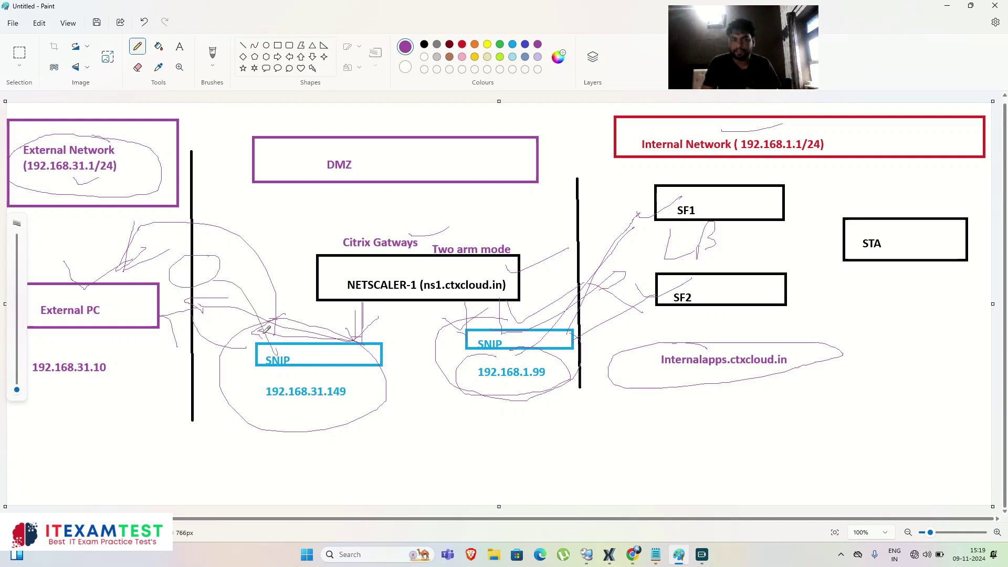
drag(281, 330, 162, 261)
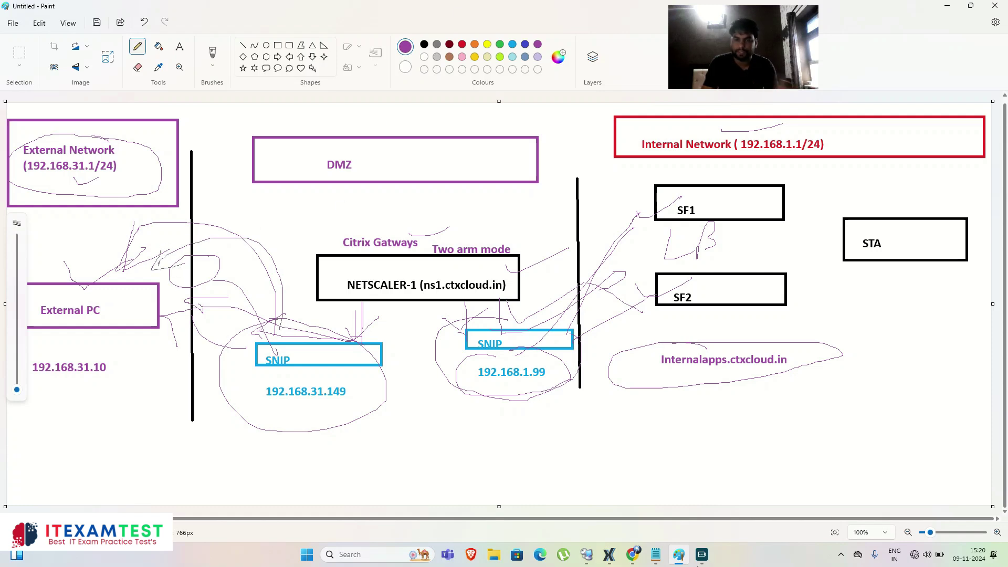
- Start a new IP entry with address 192.168.31.149 and netmask 255.255.255.0
click(626, 557)
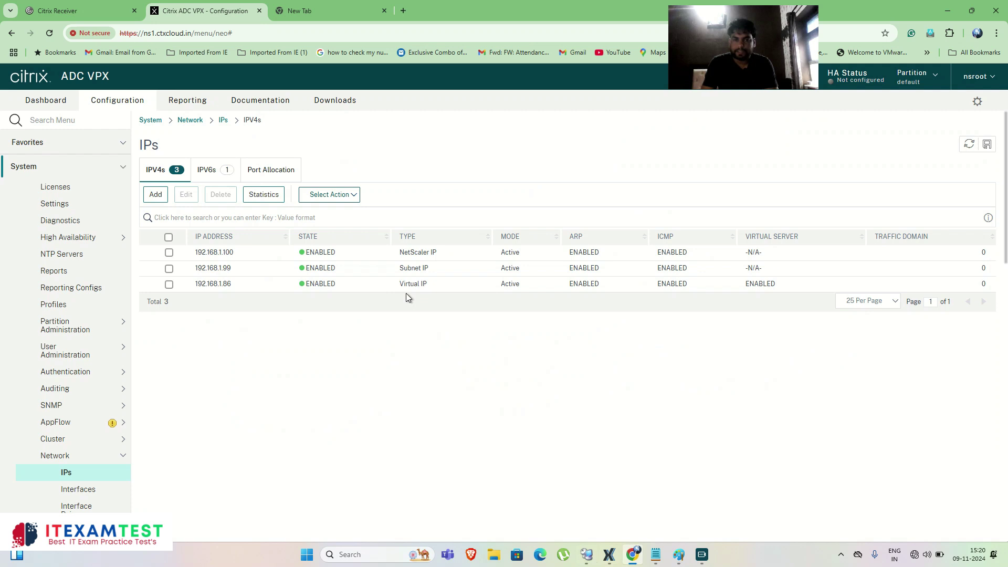
click(154, 196)
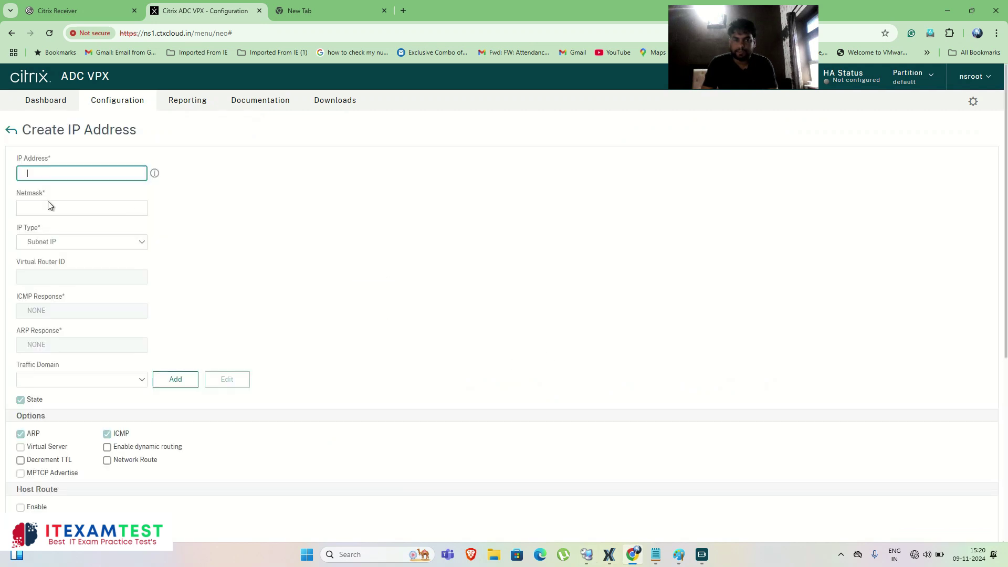
text(192.168)
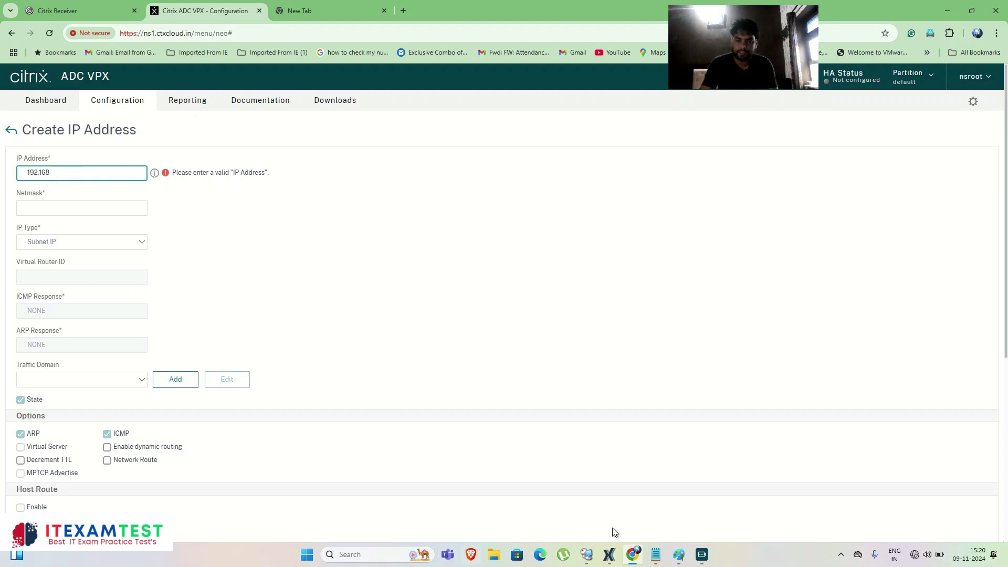
click(678, 554)
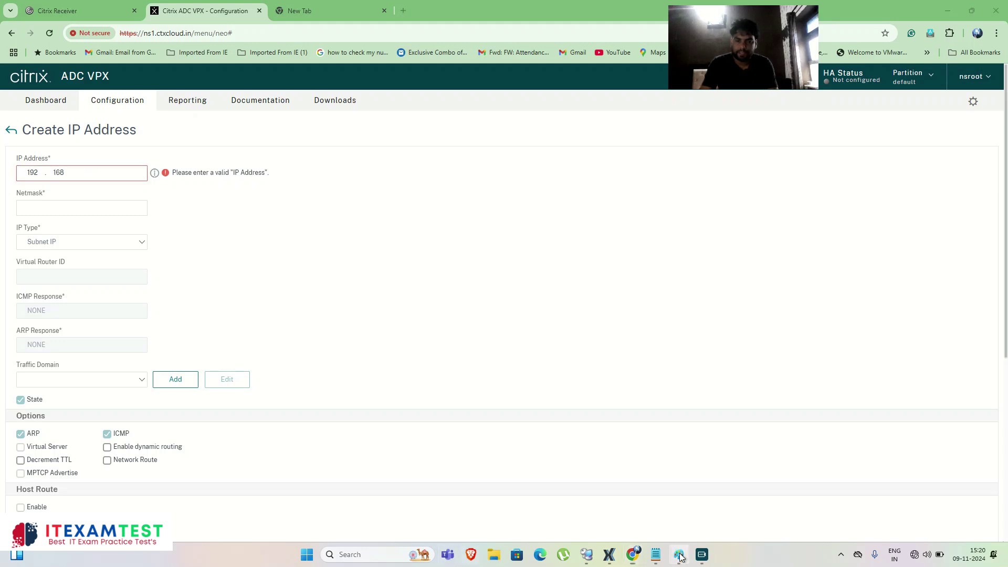
click(633, 554)
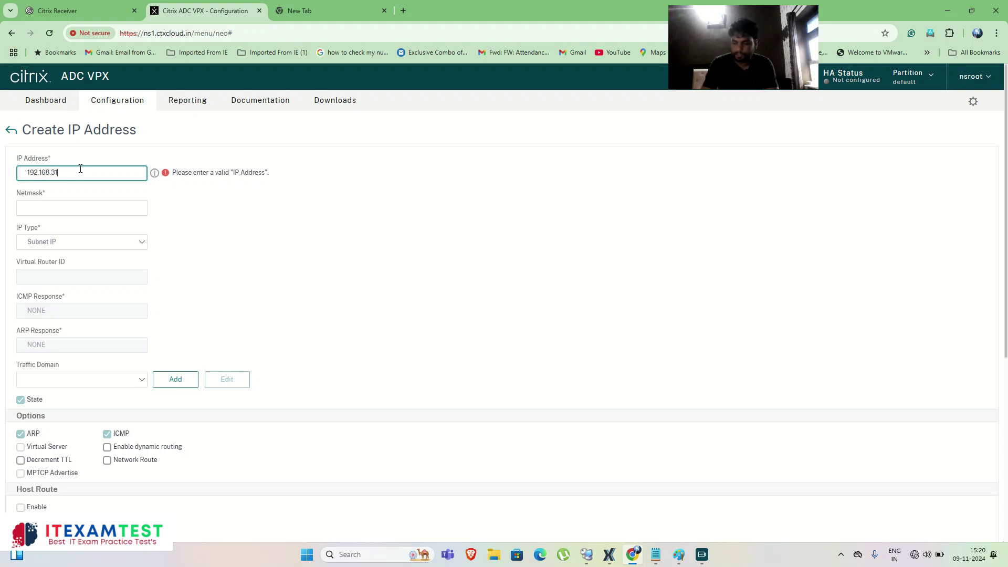
text(.31.149)
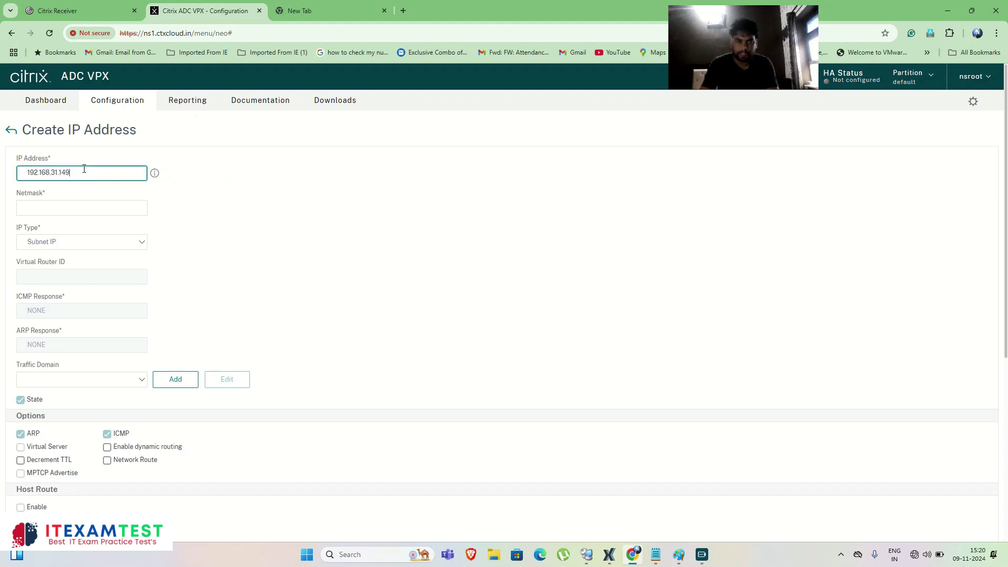
click(45, 214)
text(255.255.255)
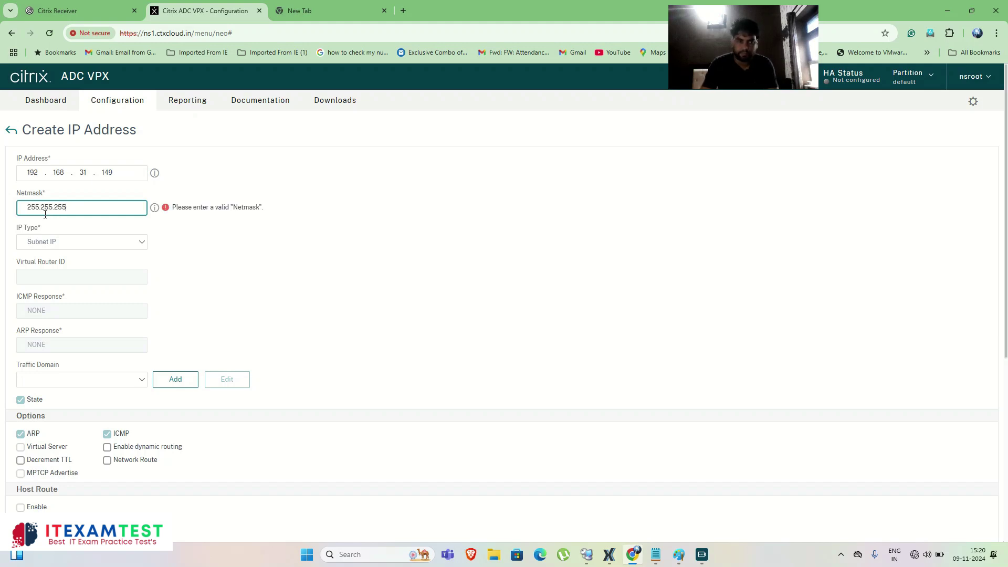
text(.0)
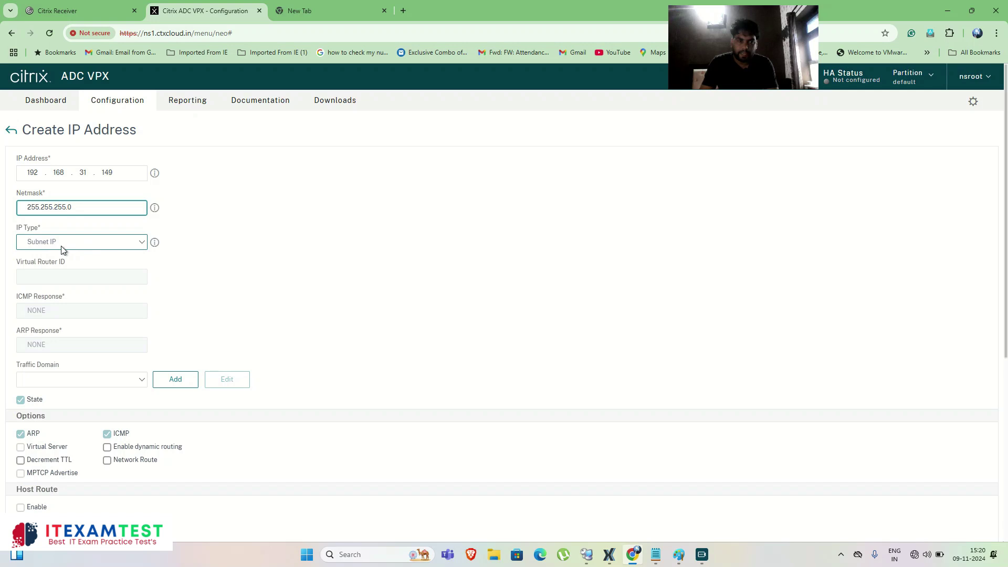
- Keep the IP type as Subnet IP and create the address
click(68, 244)
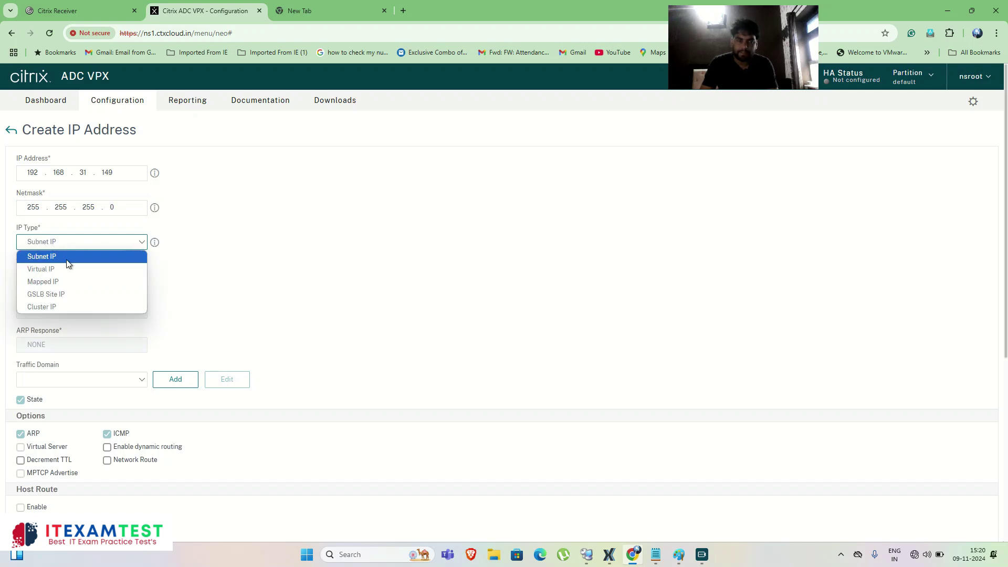
click(68, 264)
scroll(237, 285, down, 3)
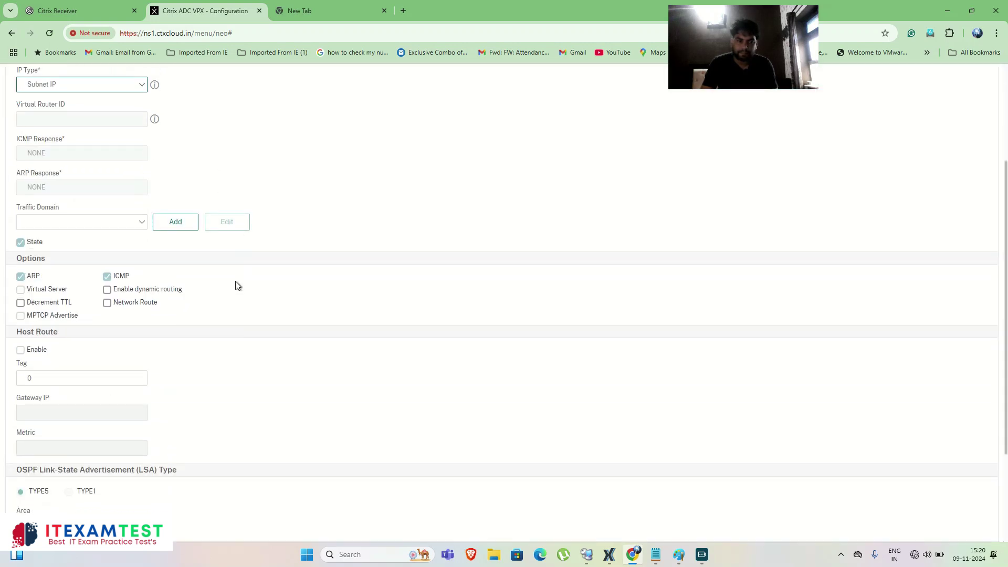
scroll(237, 285, down, 3)
click(56, 511)
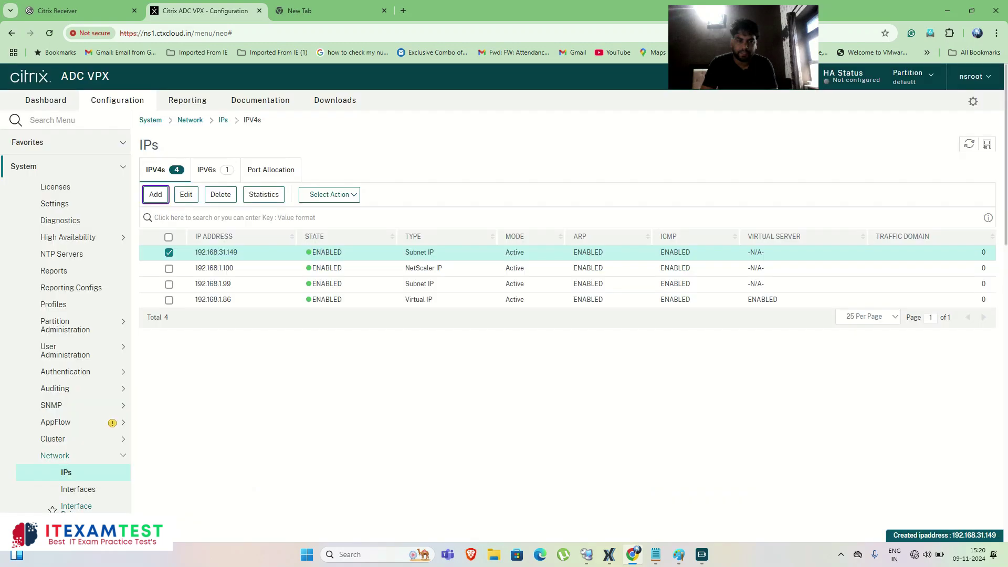
- Save the running configuration, confirm, and reload the page
click(987, 145)
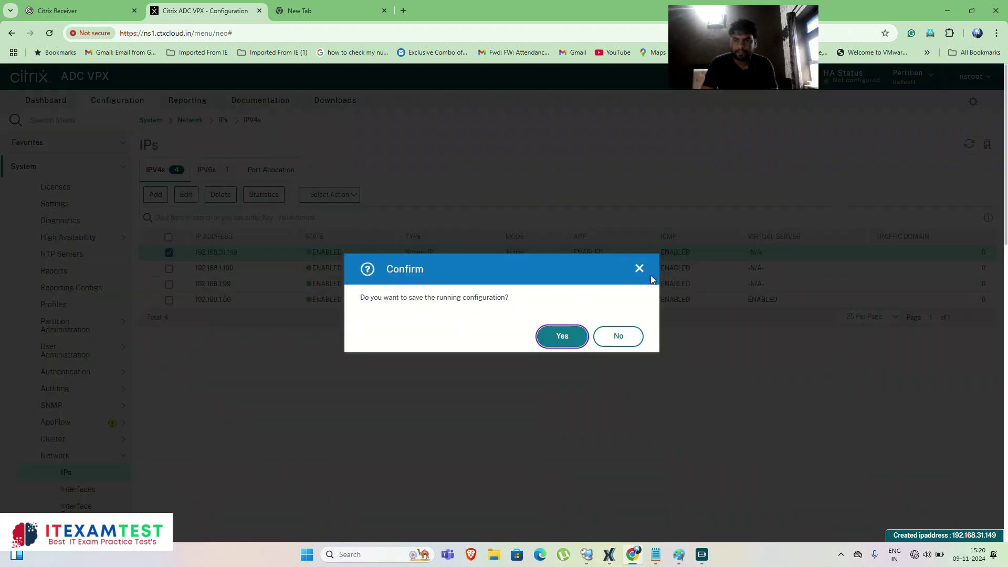
click(553, 339)
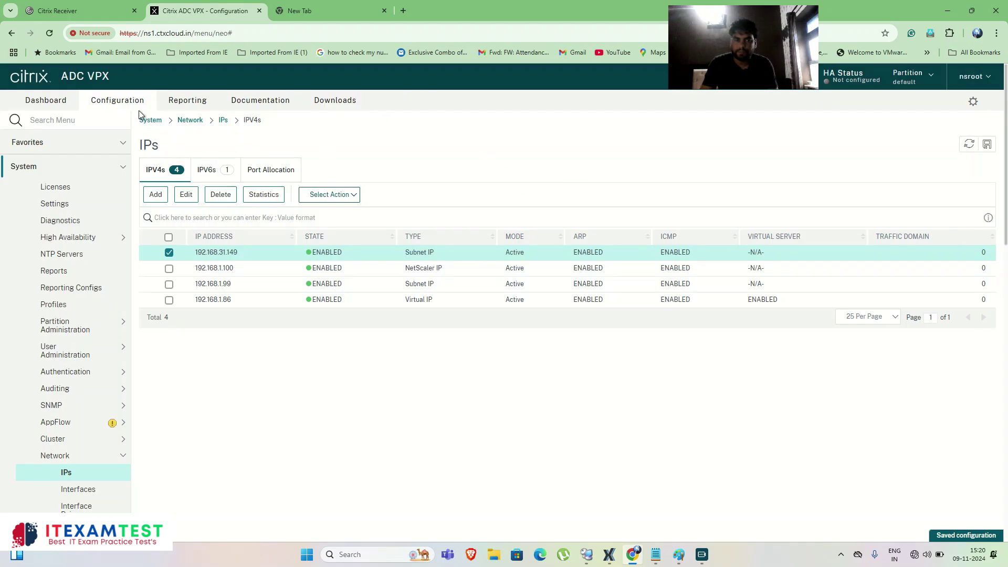
click(131, 99)
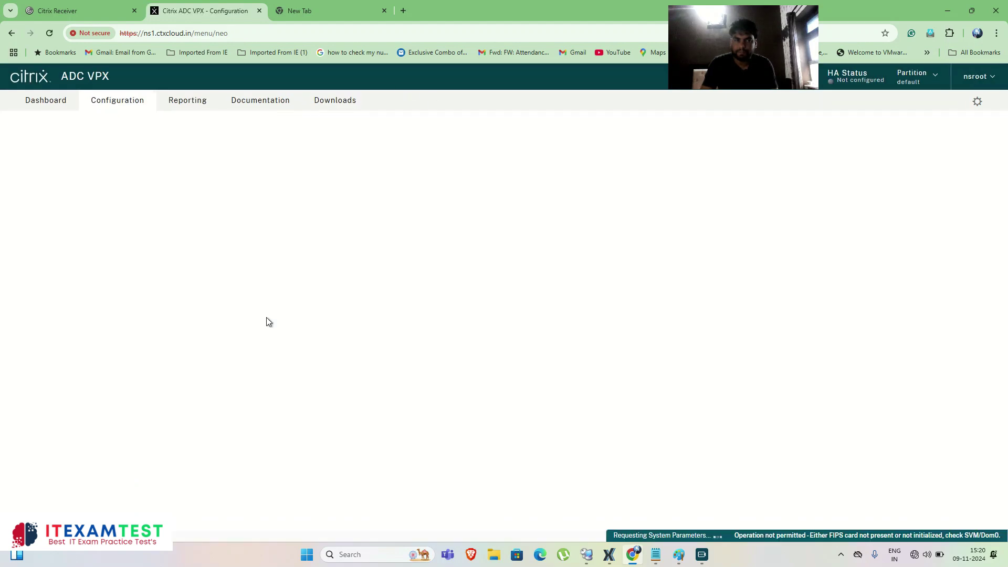
- In the System Network visualiser, highlight the new 192.168.31.149/24 address under VLAN 1
click(340, 171)
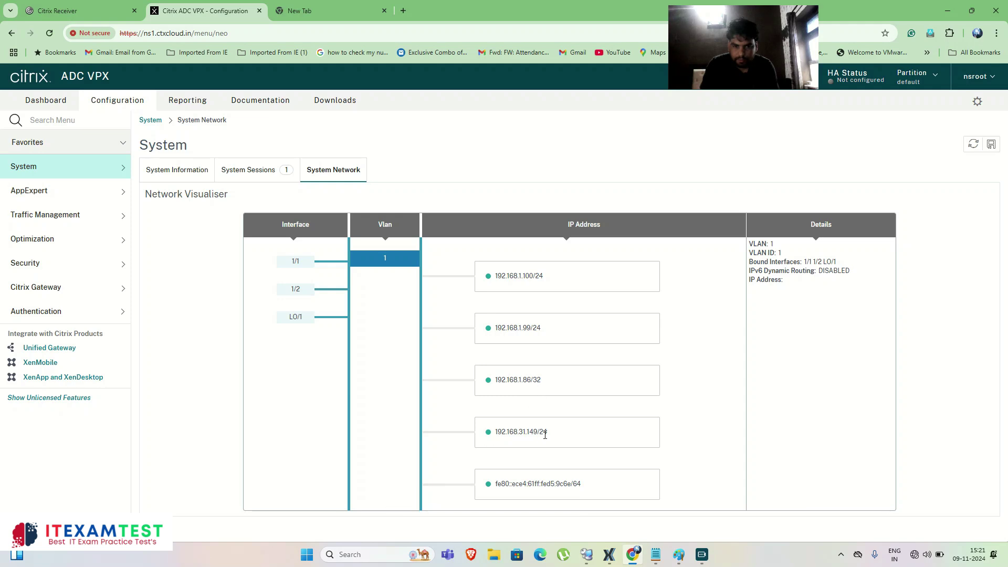
drag(498, 431, 547, 432)
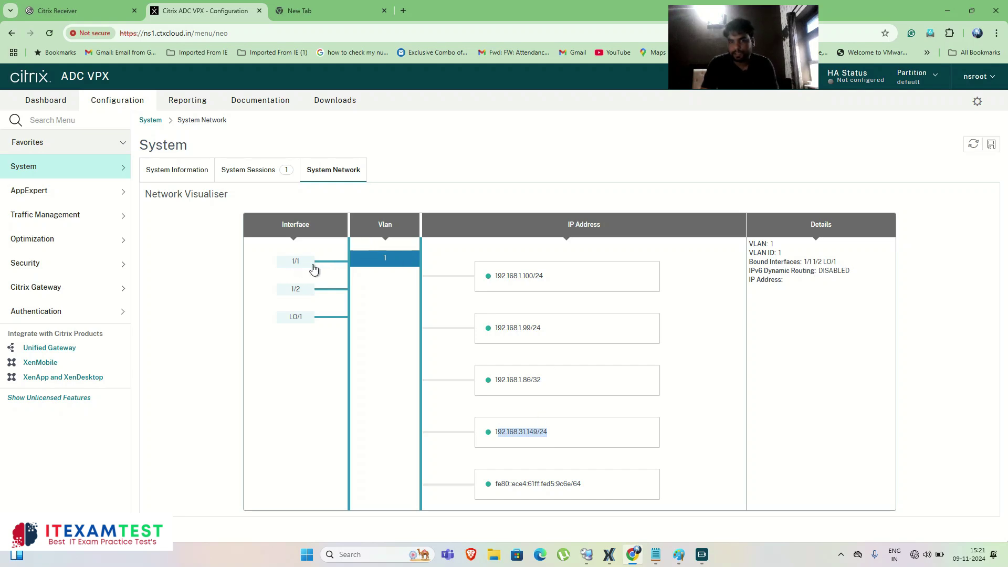
click(302, 297)
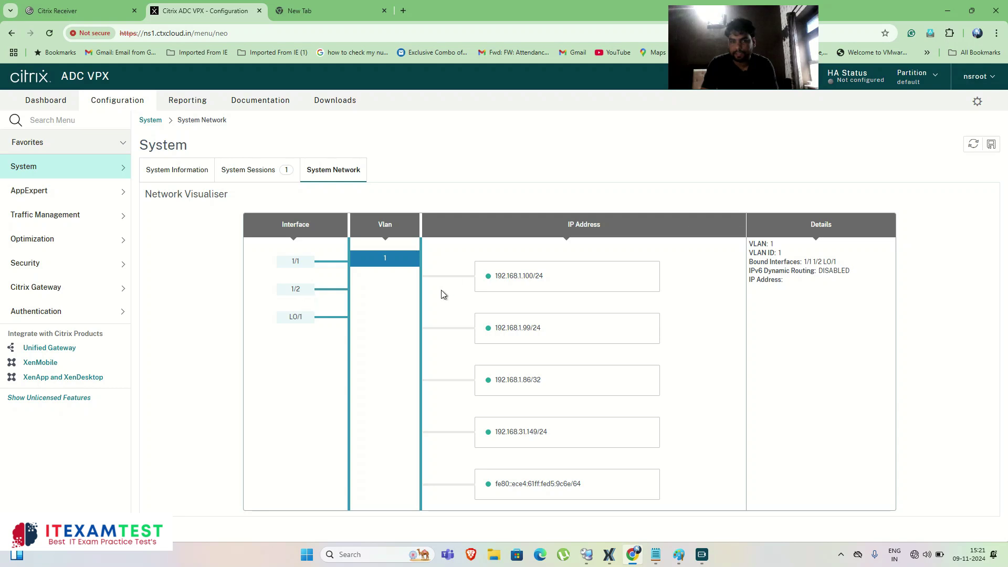
- Go to System > Network > VLANs and add a new VLAN with ID 31
click(104, 174)
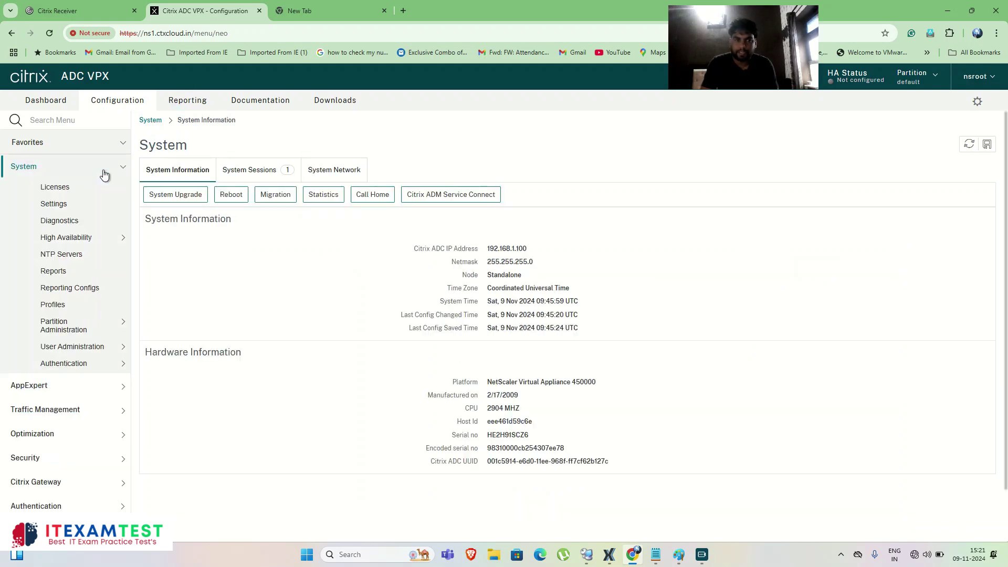
scroll(92, 244, down, 4)
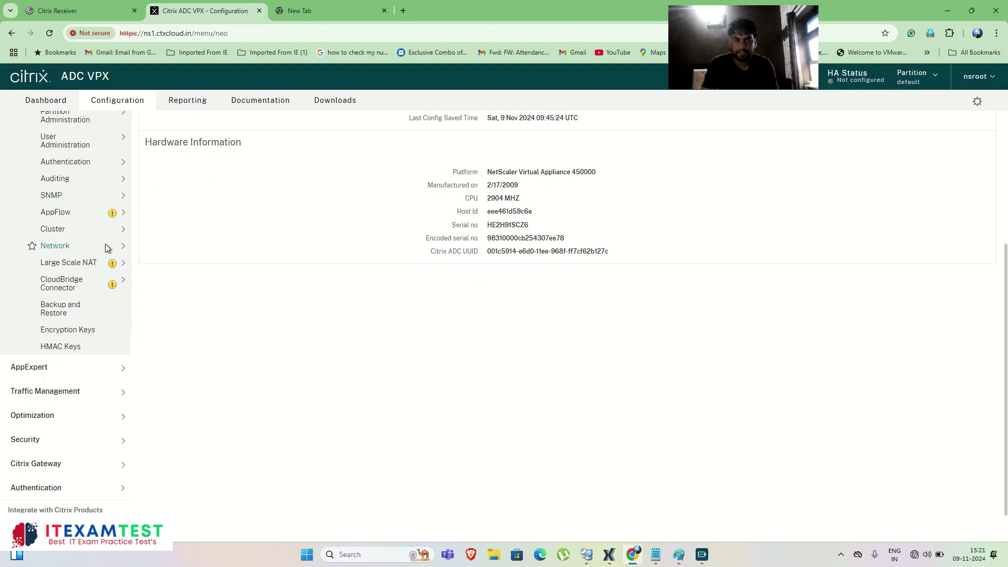
click(108, 247)
scroll(93, 220, down, 2)
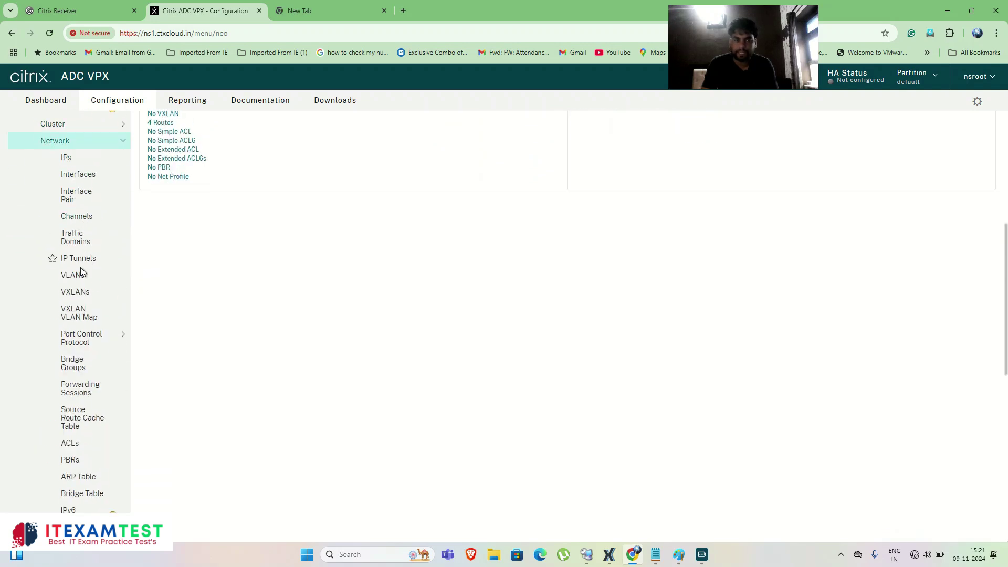
scroll(83, 265, down, 1)
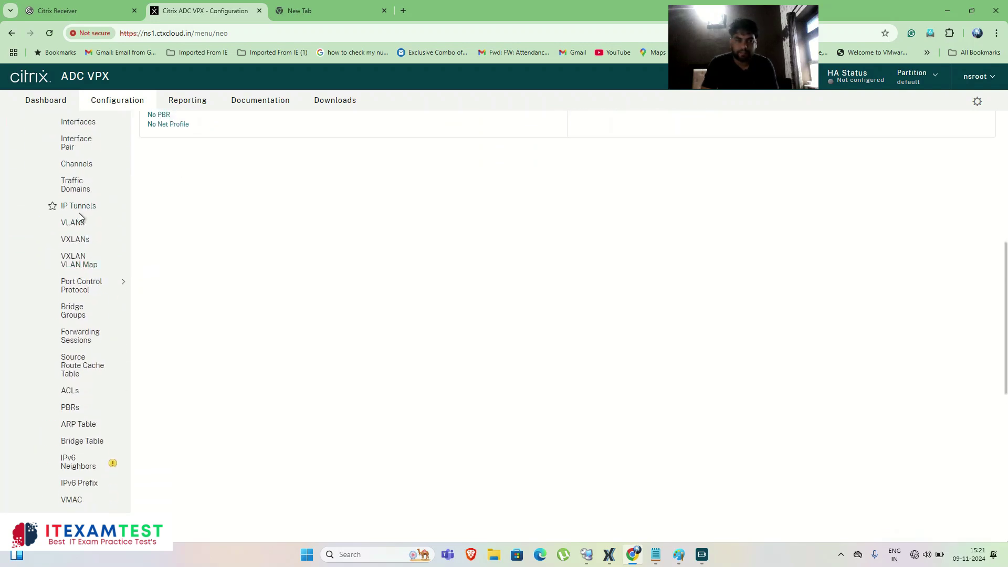
click(79, 215)
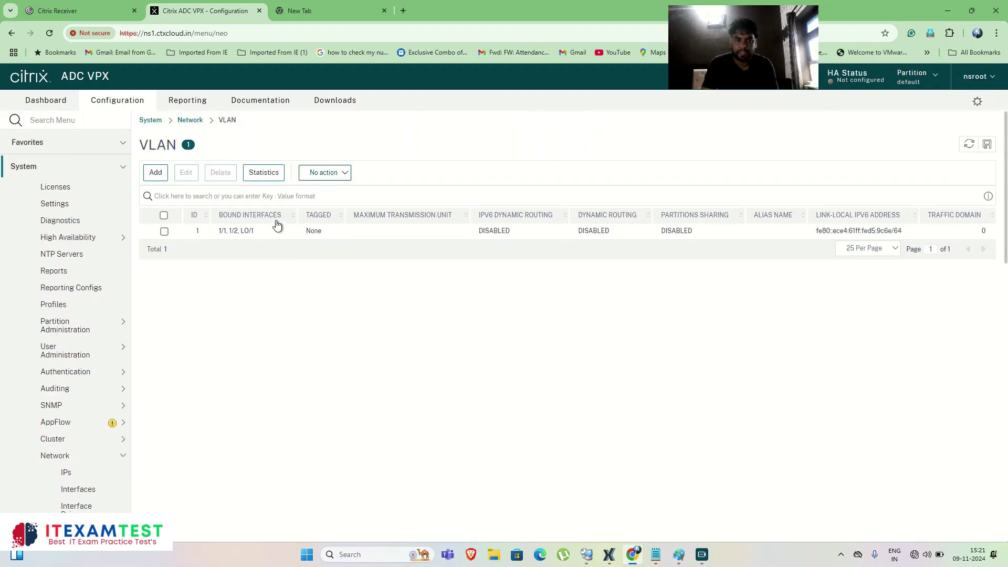
click(160, 175)
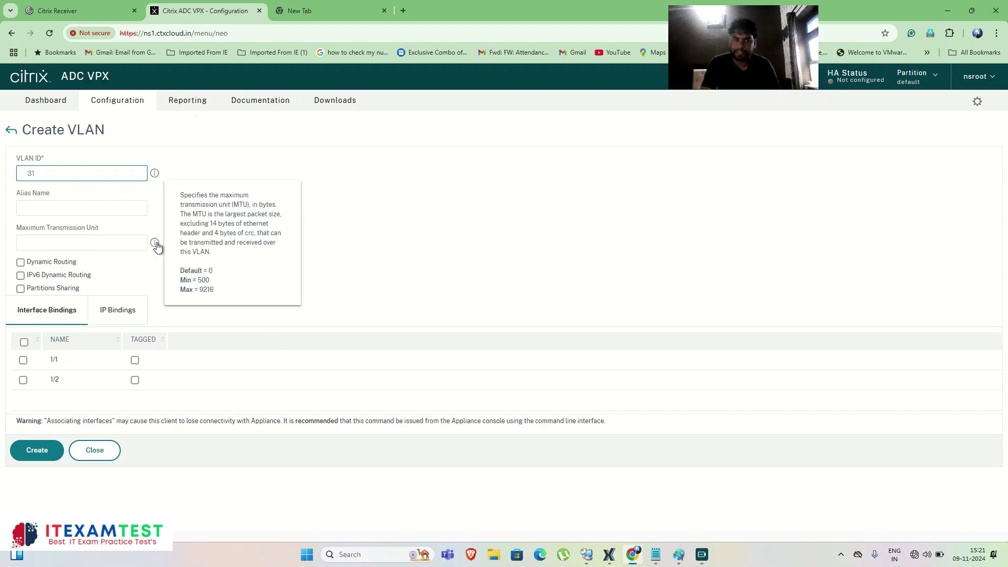
- Alias the VLAN 'External', bind interface 1/2 and IP 192.168.31.149, and create it
click(64, 210)
text(External)
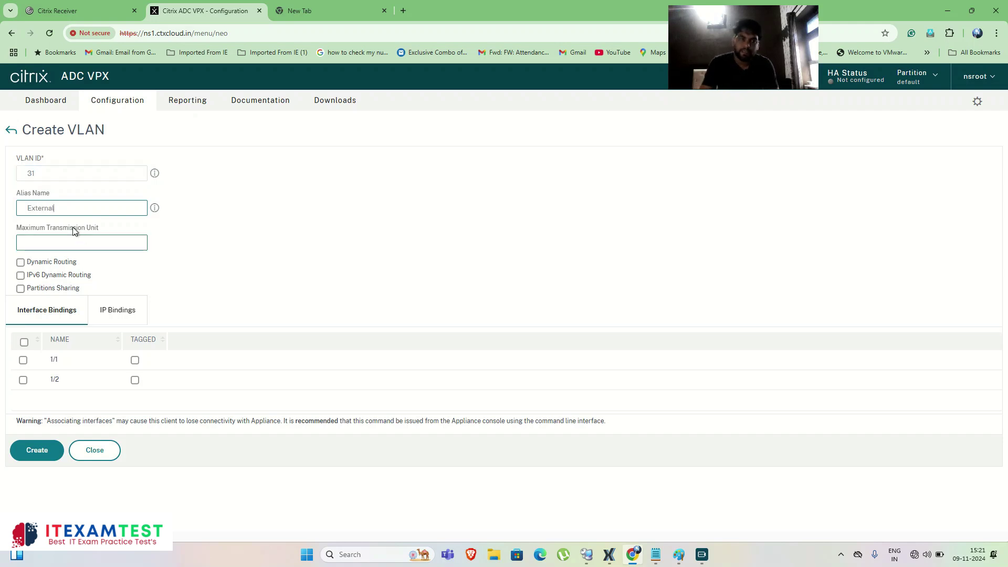
click(46, 313)
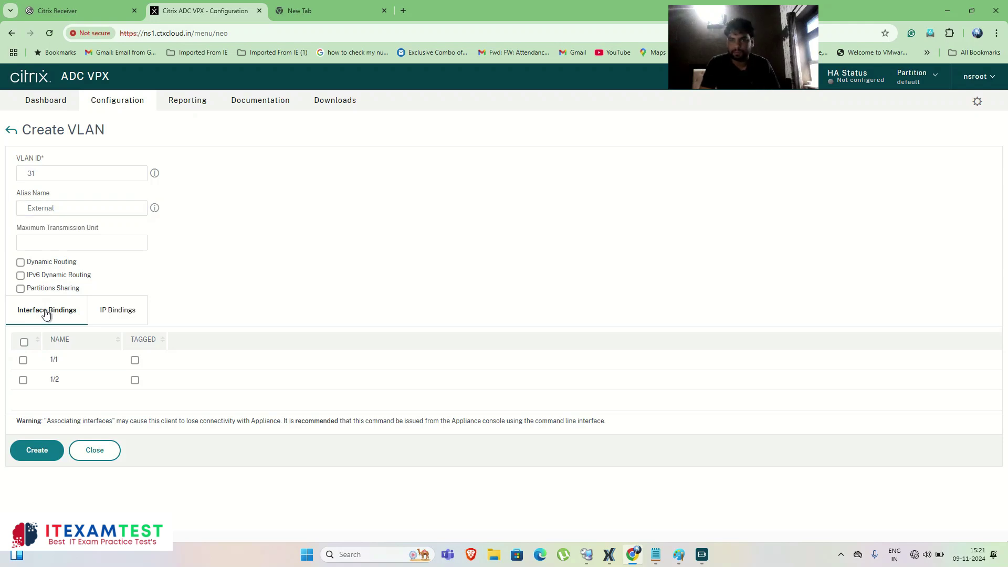
click(22, 380)
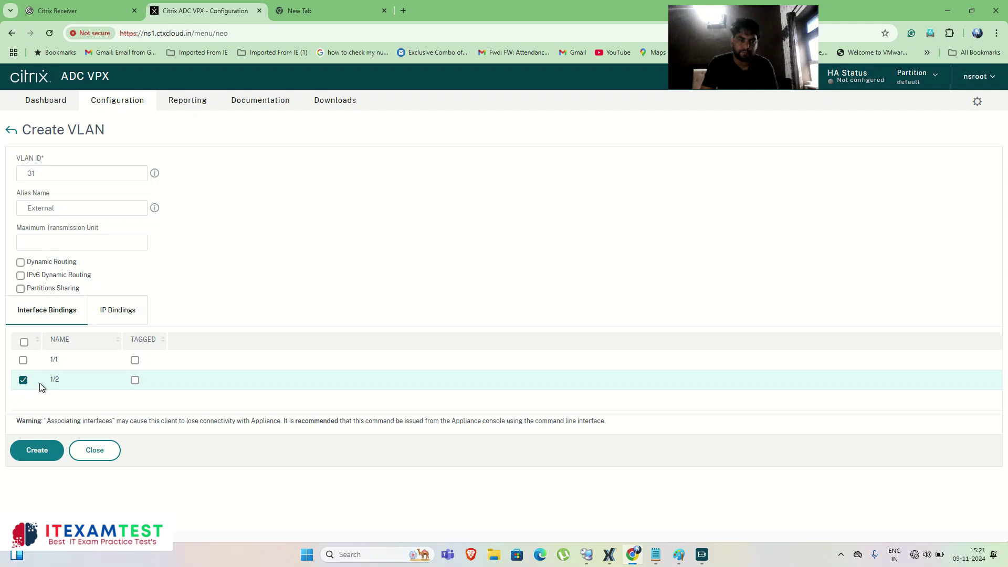
click(117, 322)
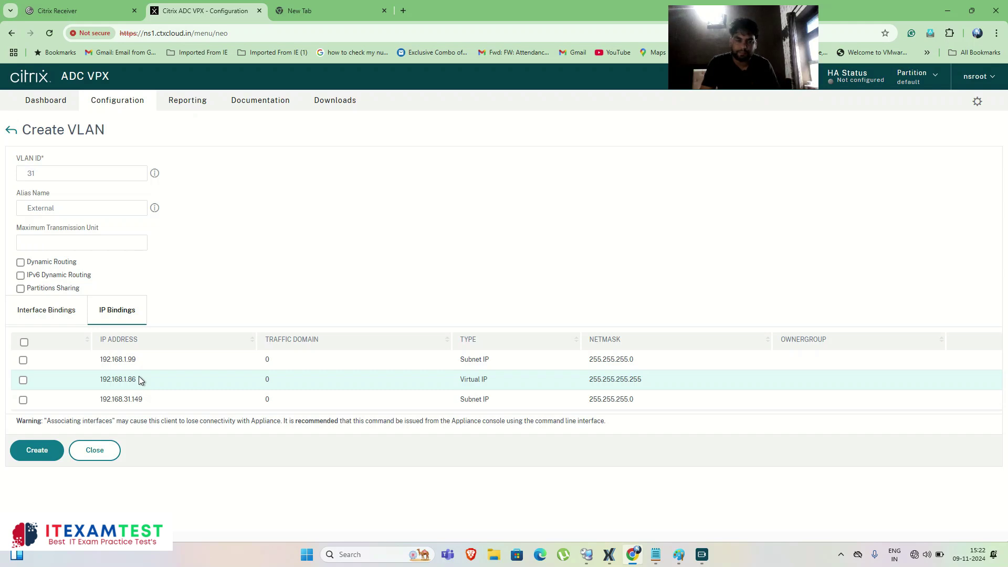
click(23, 401)
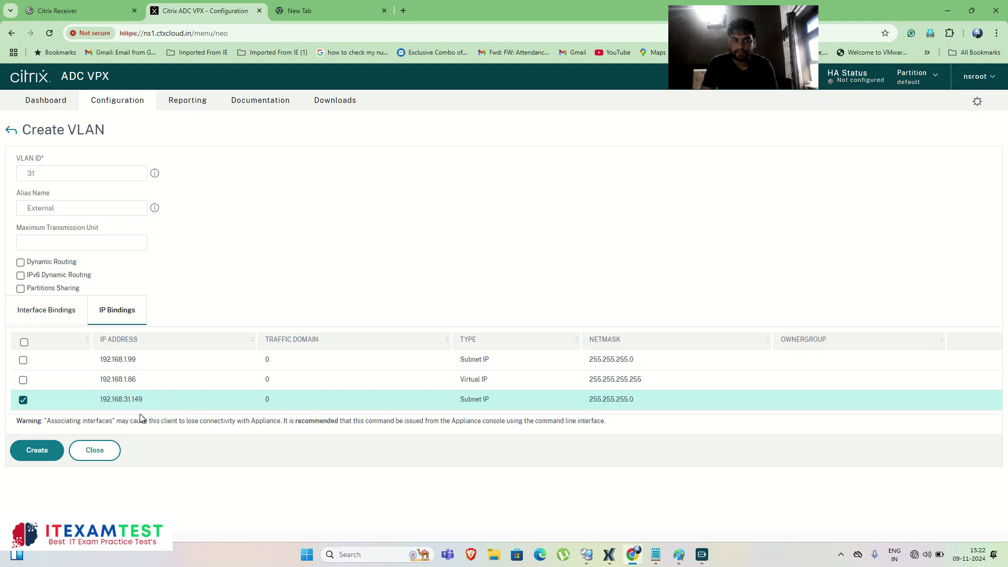
click(38, 450)
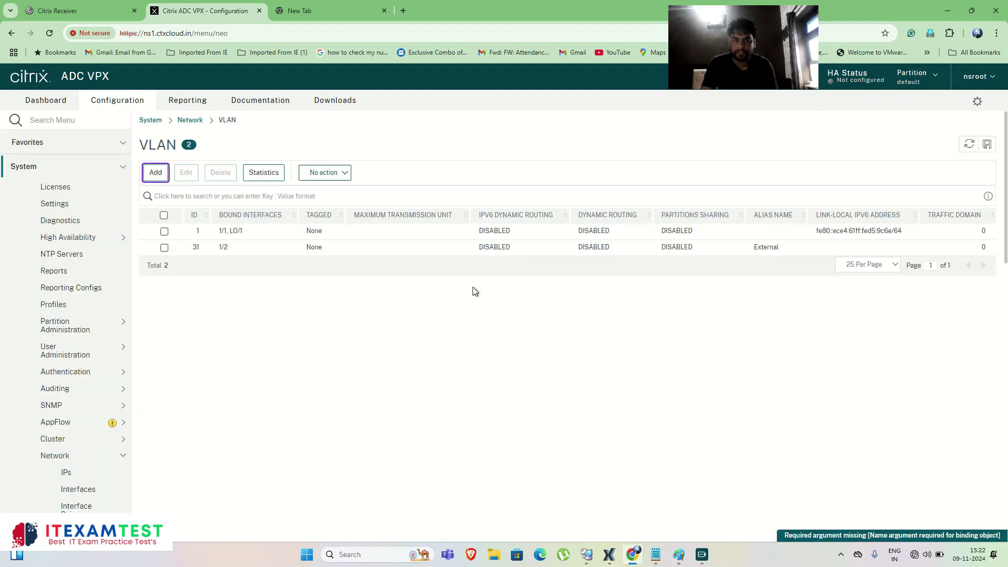
- Return to the System Information overview via the System breadcrumb and reload it
click(960, 155)
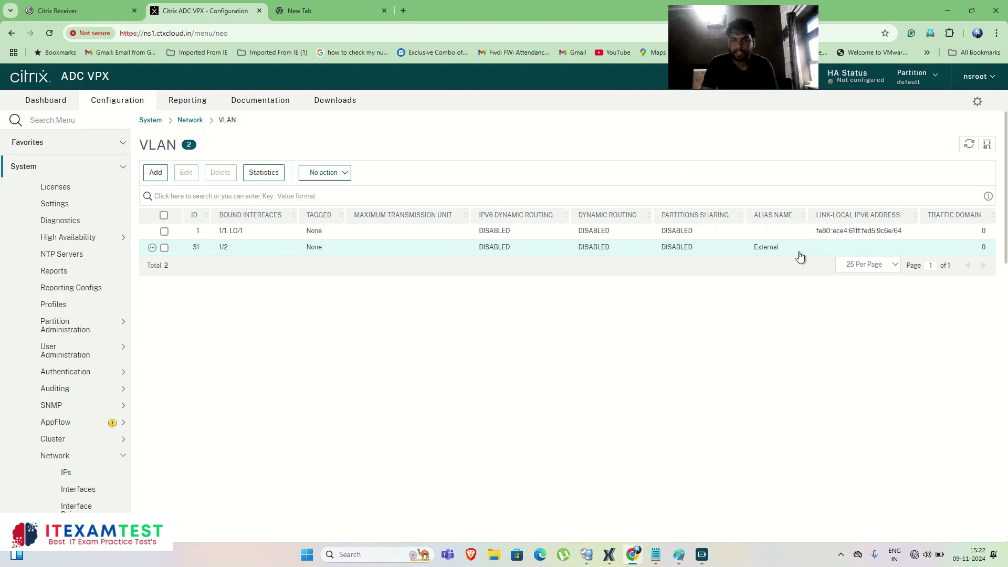
click(152, 120)
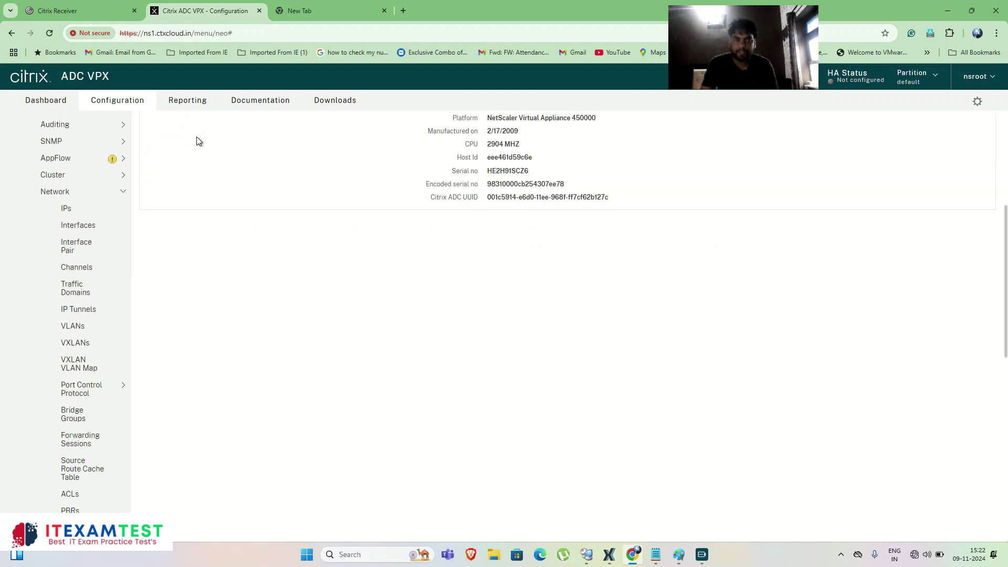
click(122, 101)
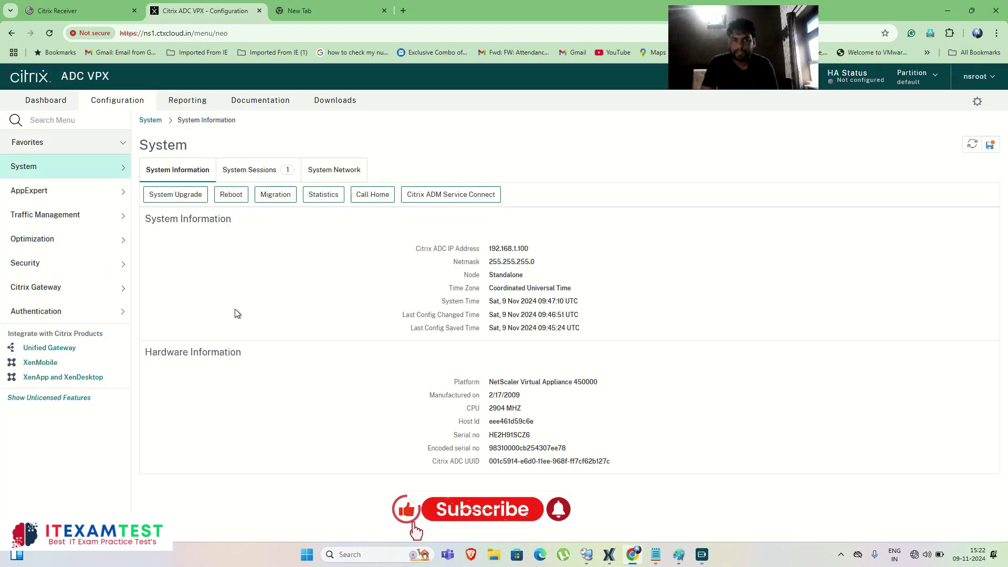
- In the network visualiser, select interface 1/2 to show VLAN 31 with 192.168.31.149/24
click(342, 170)
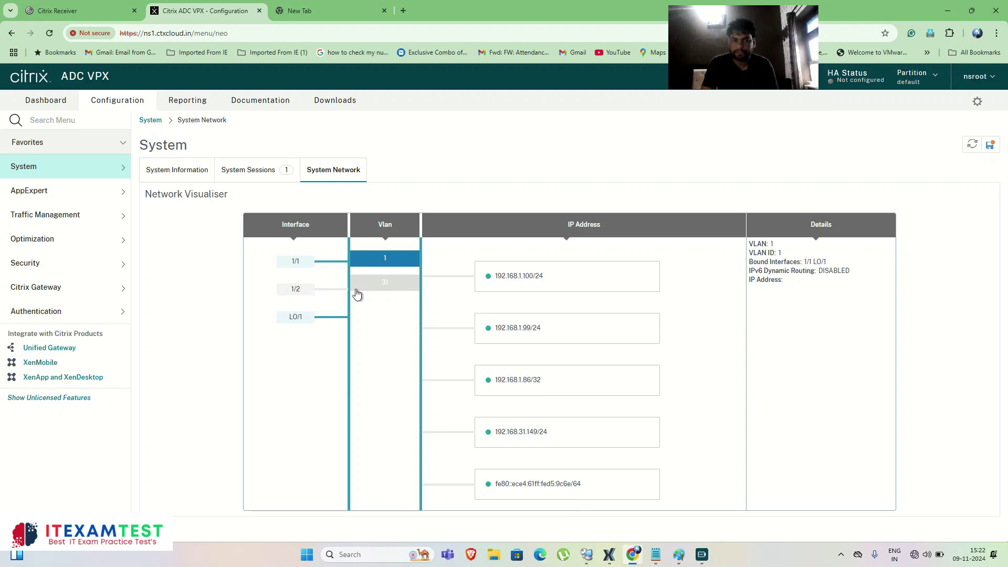
click(299, 292)
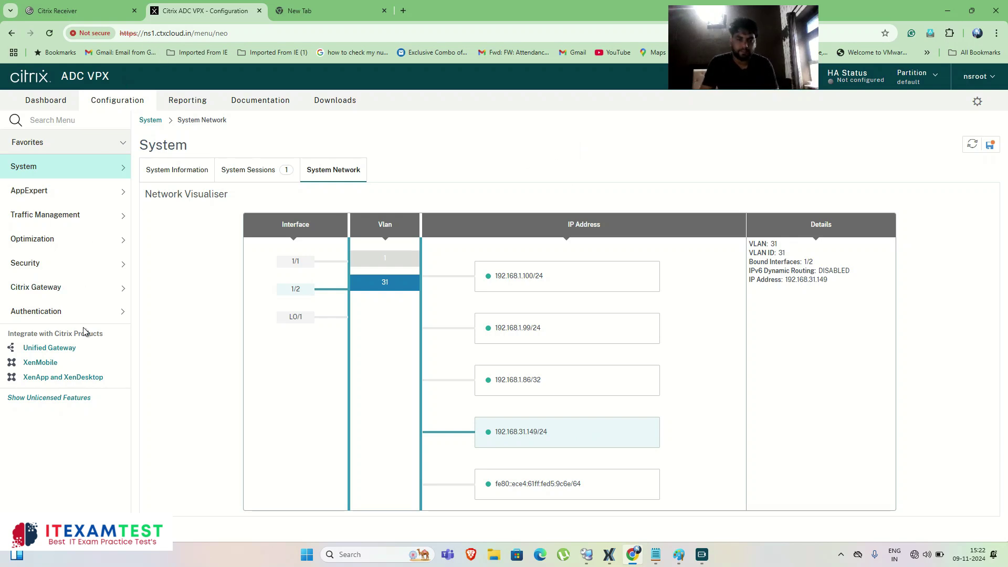
- Launch the XenApp and XenDesktop wizard to its StoreFront prerequisites, then bring up the Paint diagram
click(76, 384)
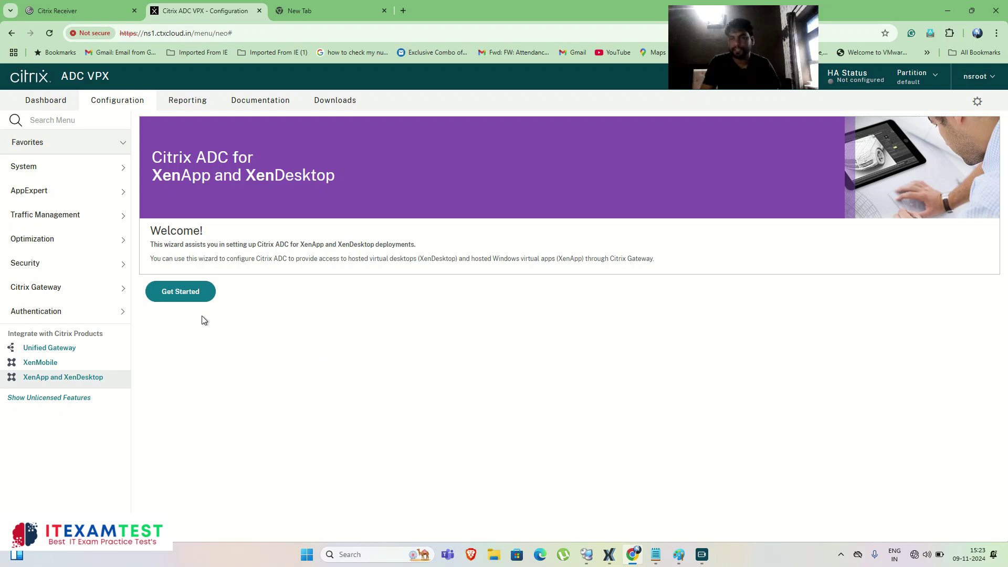
click(200, 300)
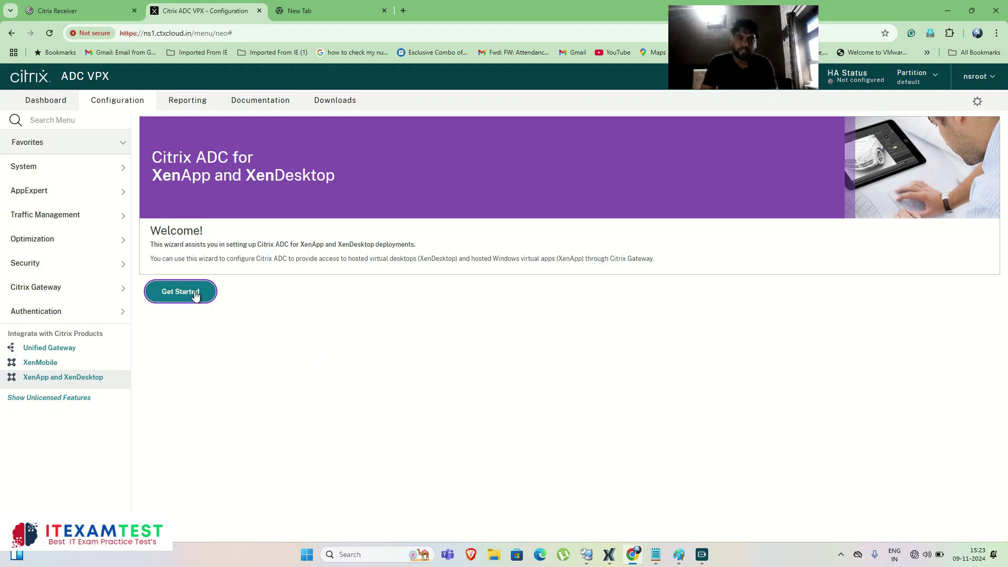
click(679, 554)
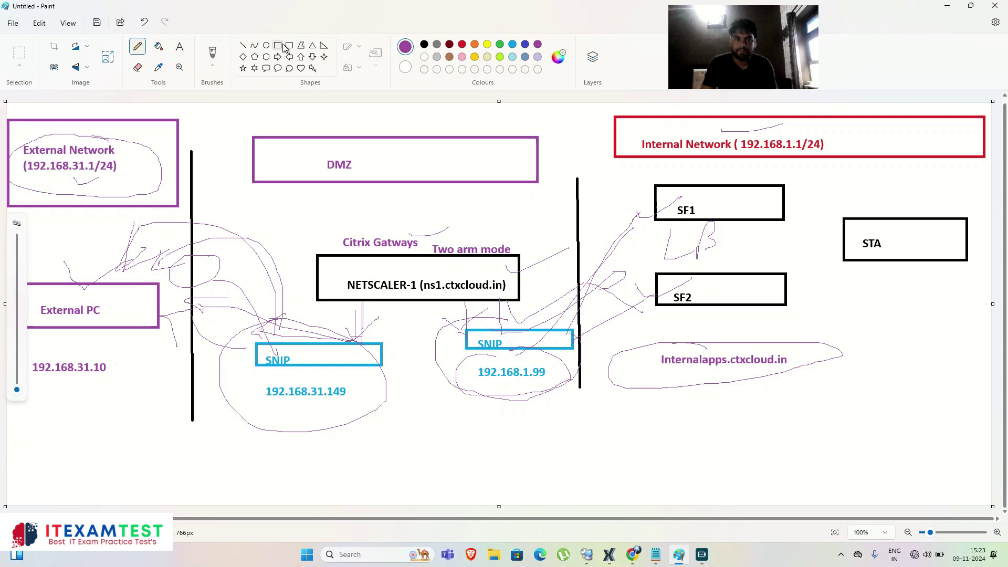
- Add the text label externalapps.ctxcloud.in below 192.168.31.10 on the diagram
click(179, 46)
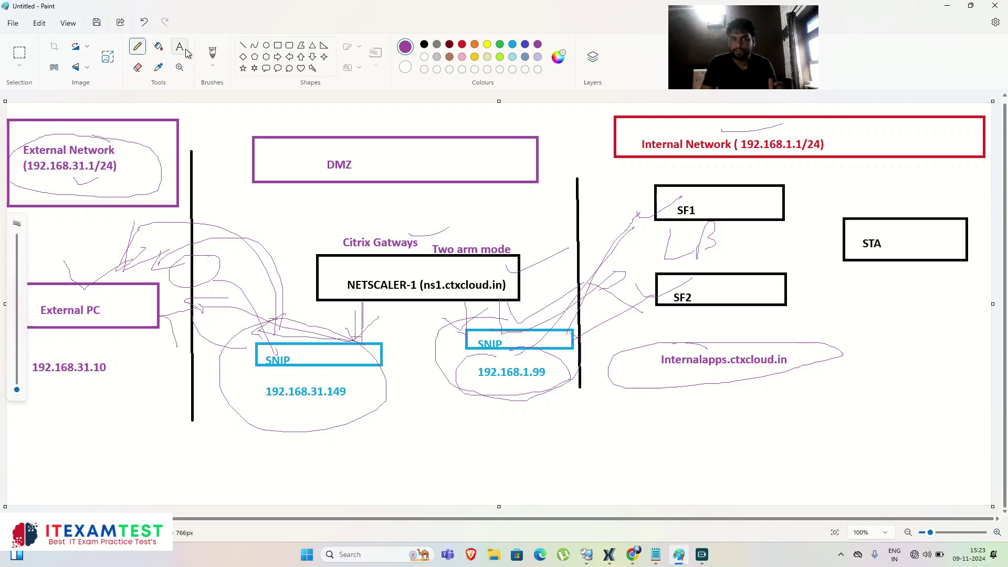
click(20, 411)
text(e)
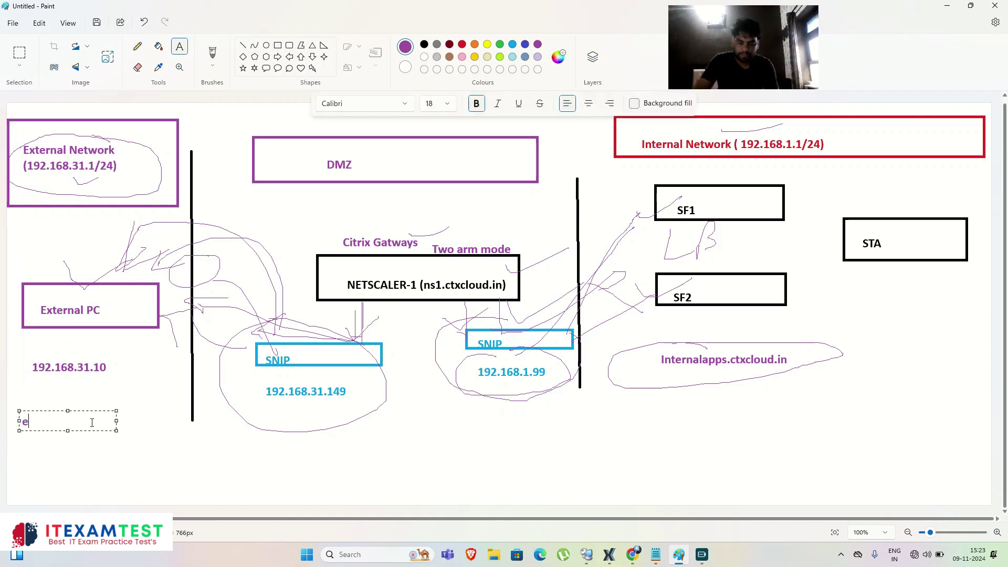
text(xt)
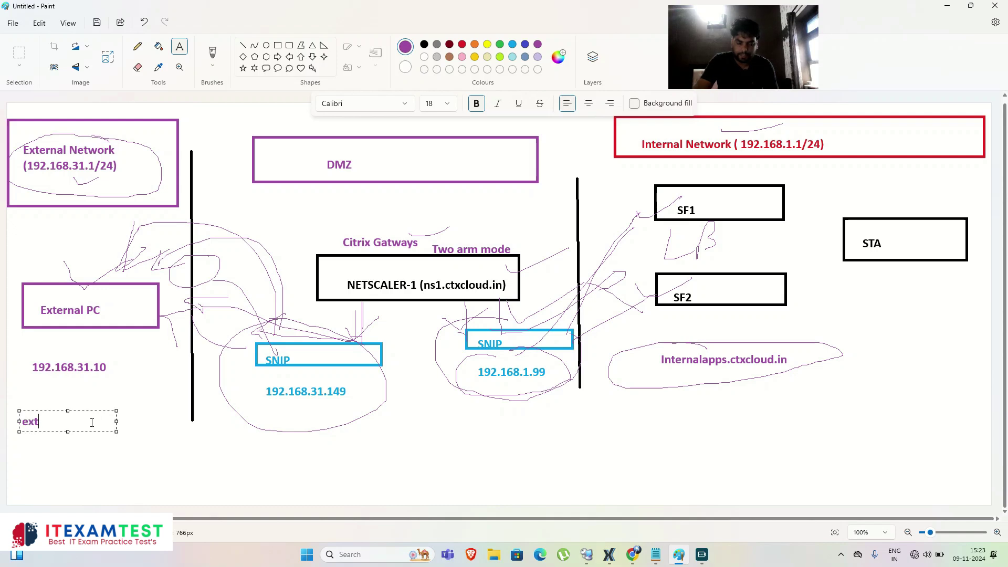
text(ernalapps.ctxcloud)
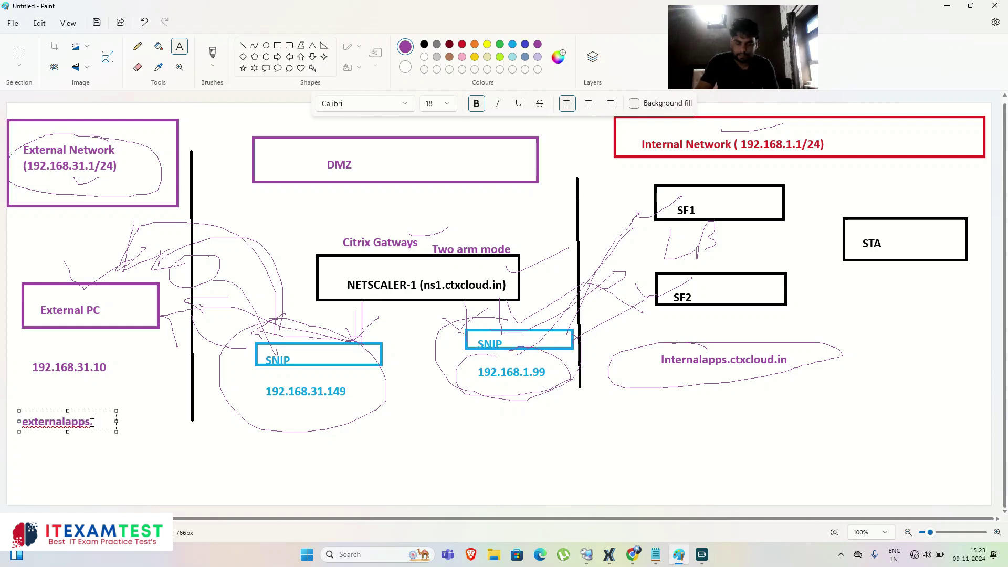
text(.in)
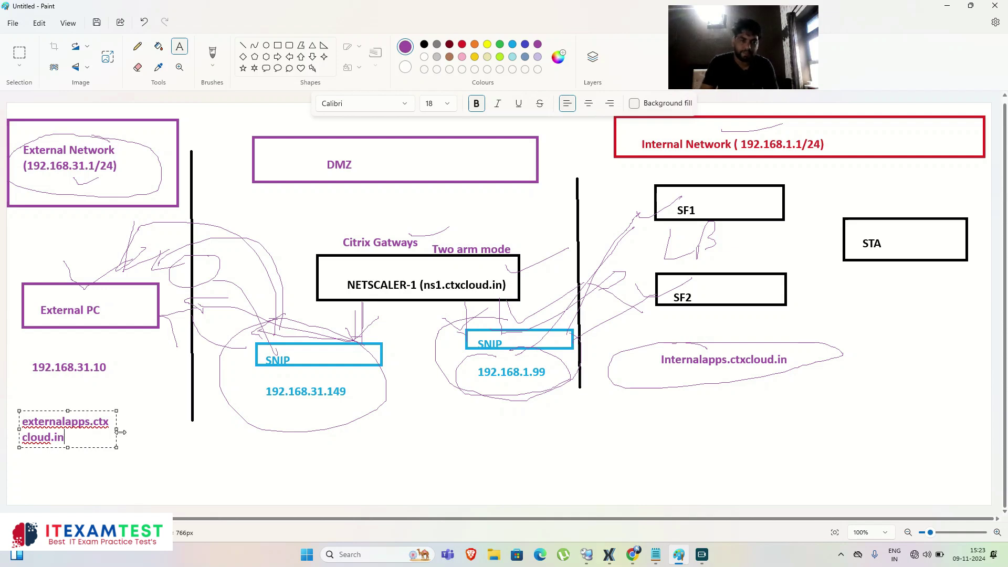
drag(120, 432, 177, 431)
- Underline the externalapps.ctxcloud.in label and mark the Internalapps.ctxcloud.in ellipse with a pencil stroke
click(138, 46)
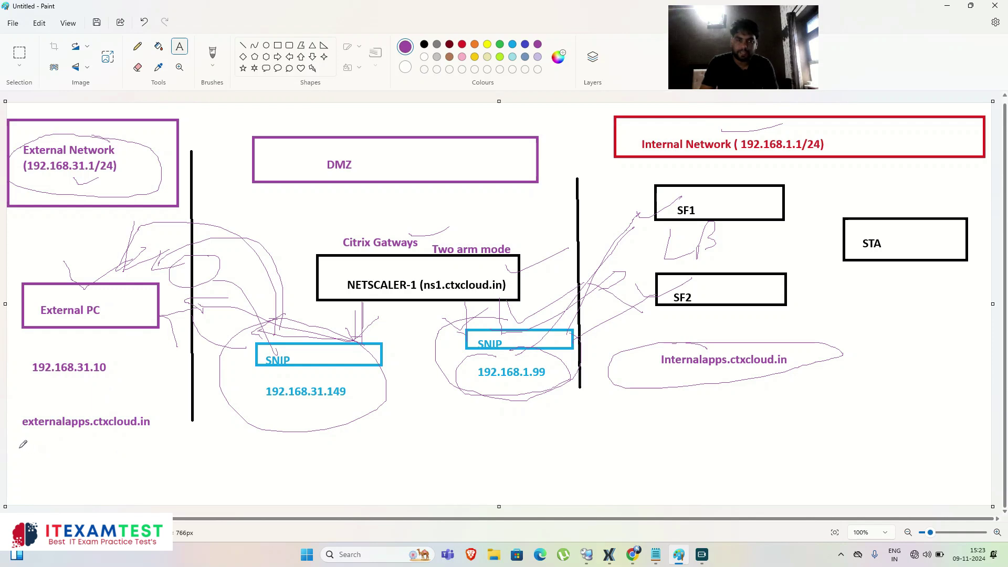
drag(20, 449, 93, 448)
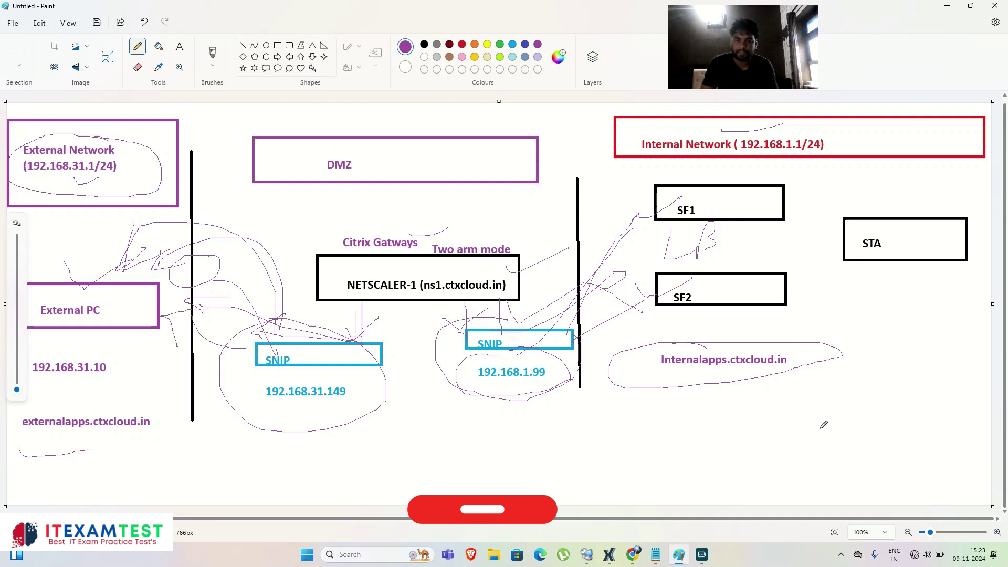
mouse_move(807, 345)
mouse_down()
mouse_move(815, 382)
mouse_move(889, 333)
mouse_up()
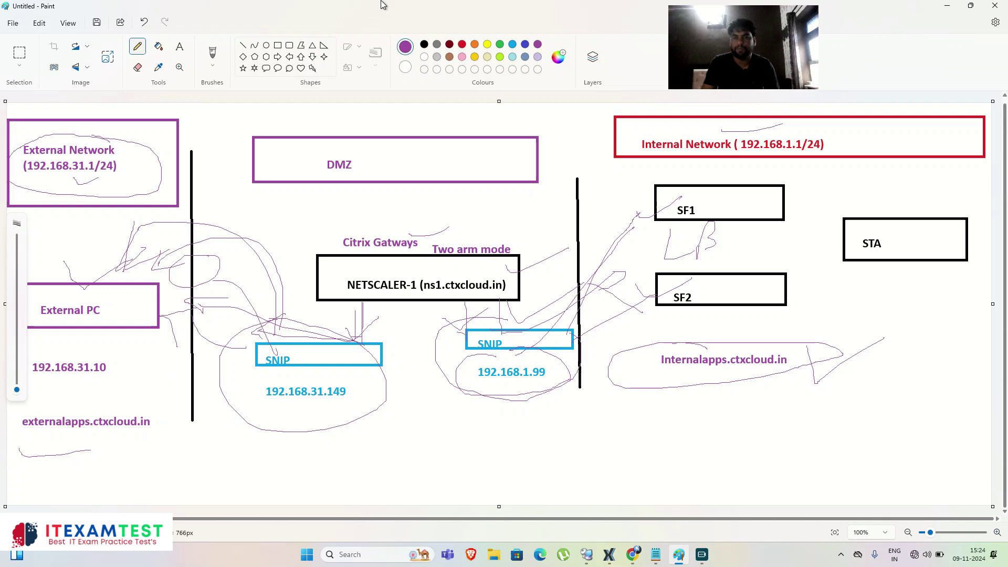
click(633, 555)
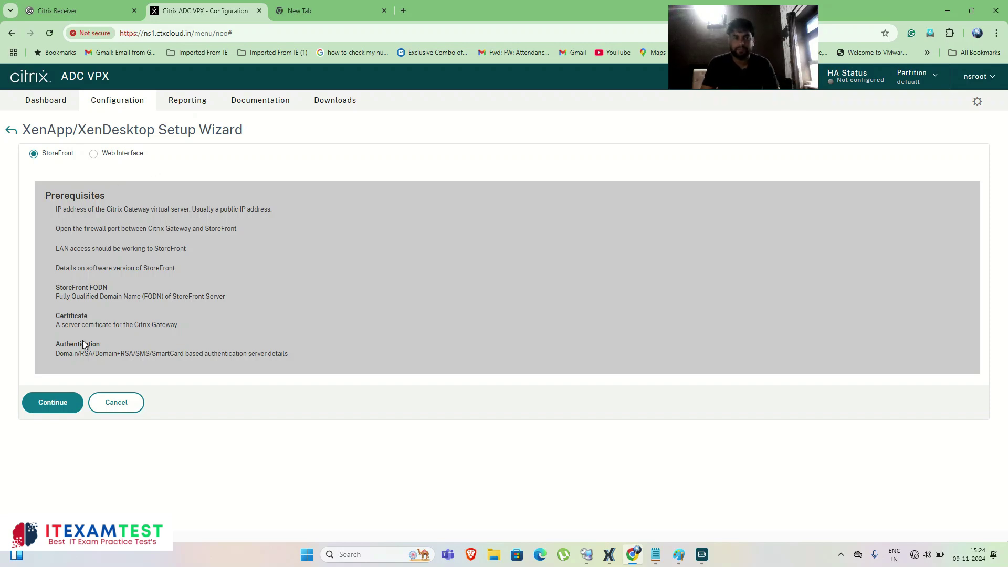
- Set gateway FQDN externalapps.ctxcloud.in on 192.168.31.49:443 and keep the Wildcard1 certificate
click(50, 405)
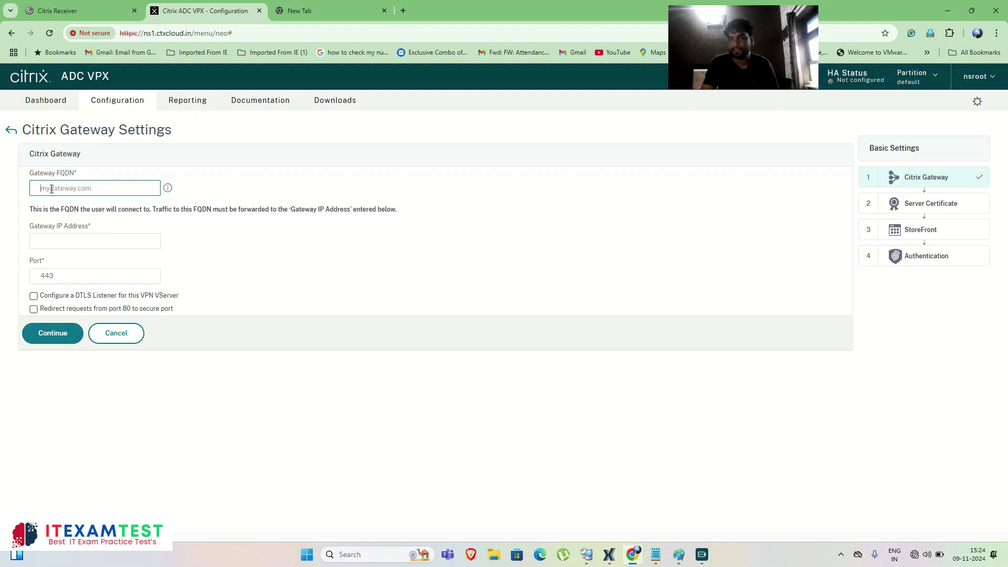
text(ext)
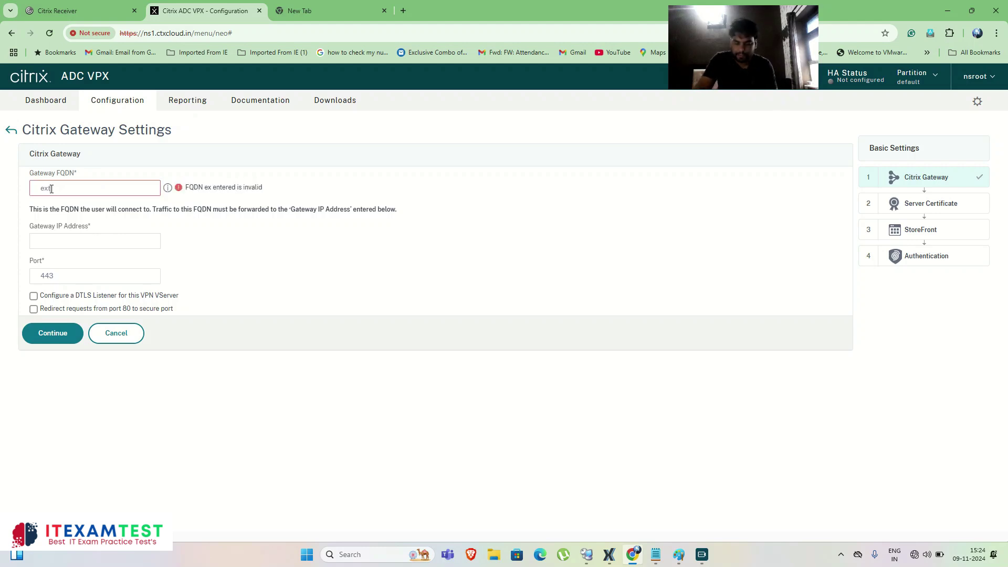
text(ernalapps.ctxc)
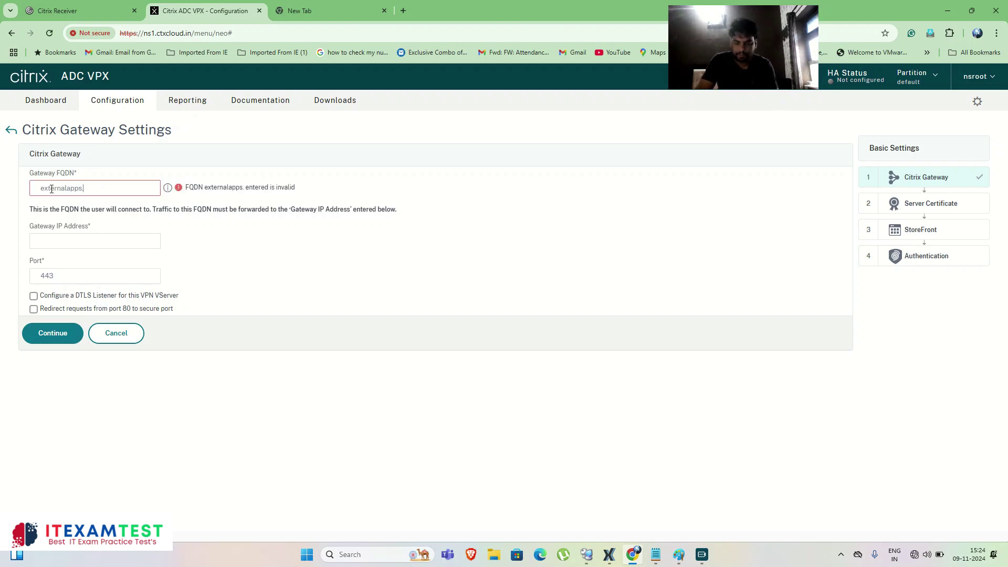
text(loud.in)
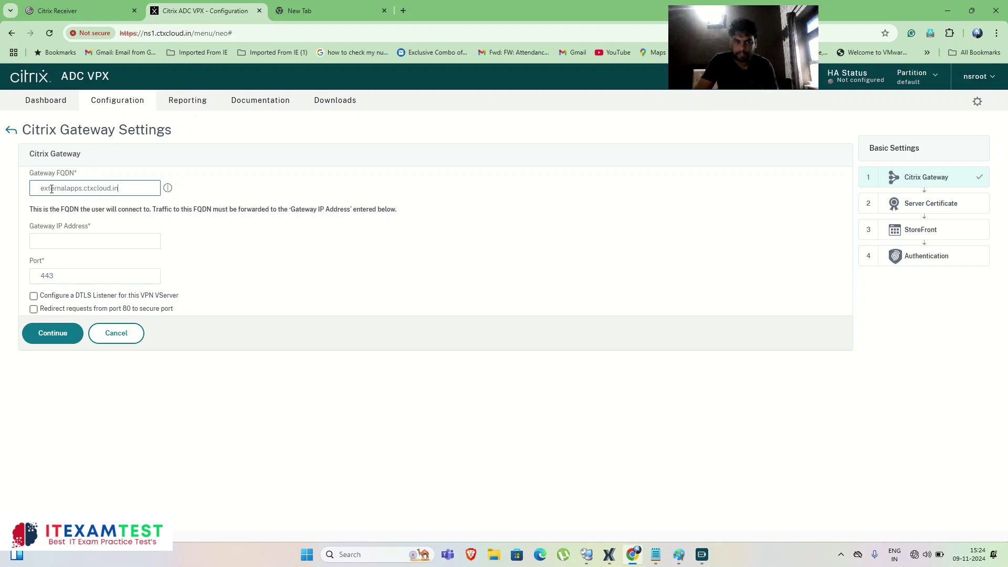
click(76, 246)
click(76, 244)
text(1)
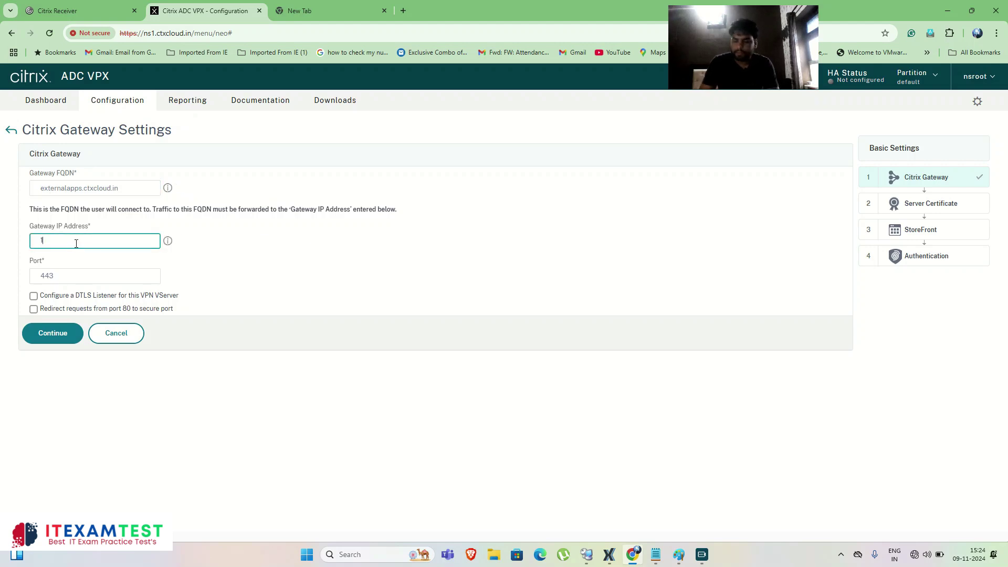
text(92.168.)
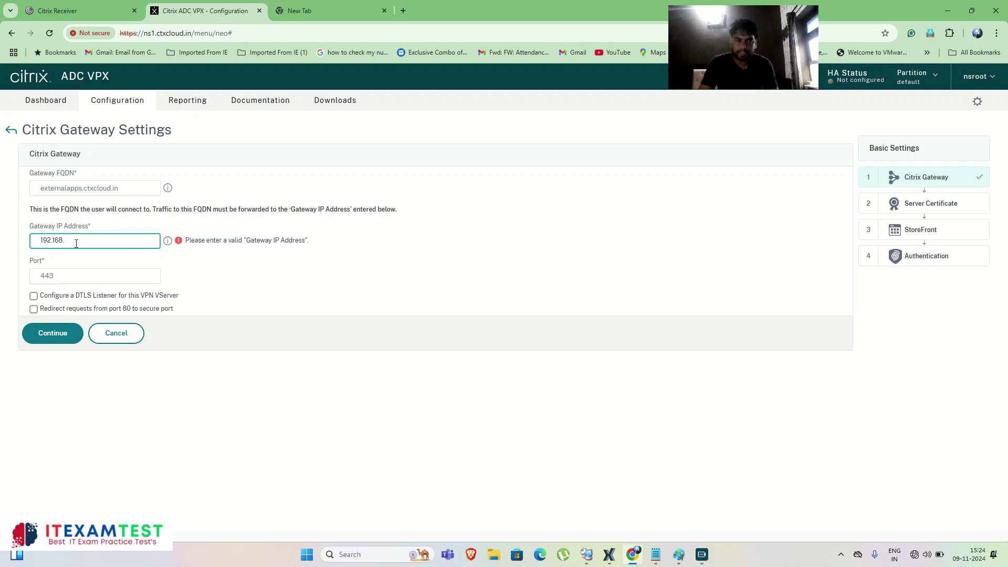
text(31.49)
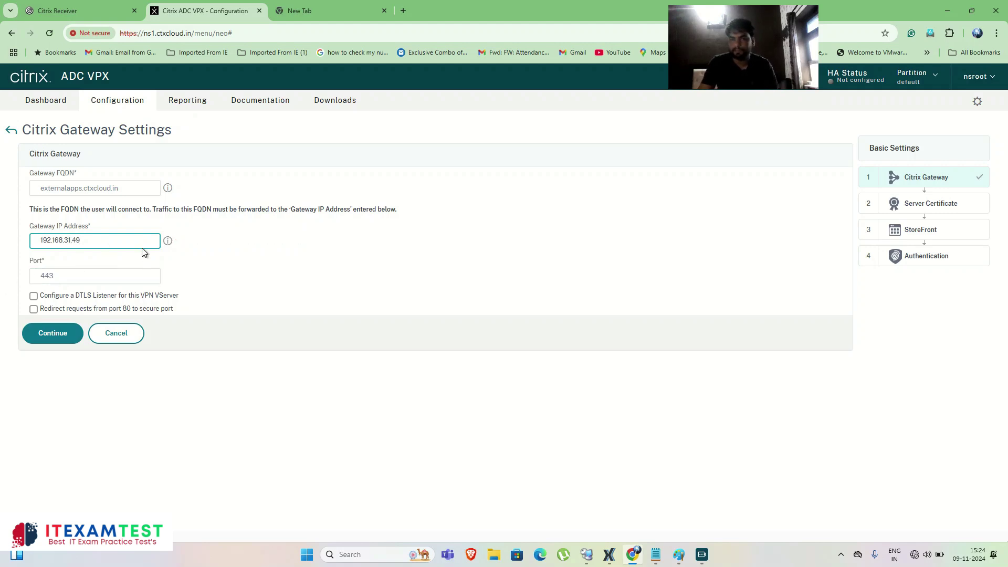
click(52, 334)
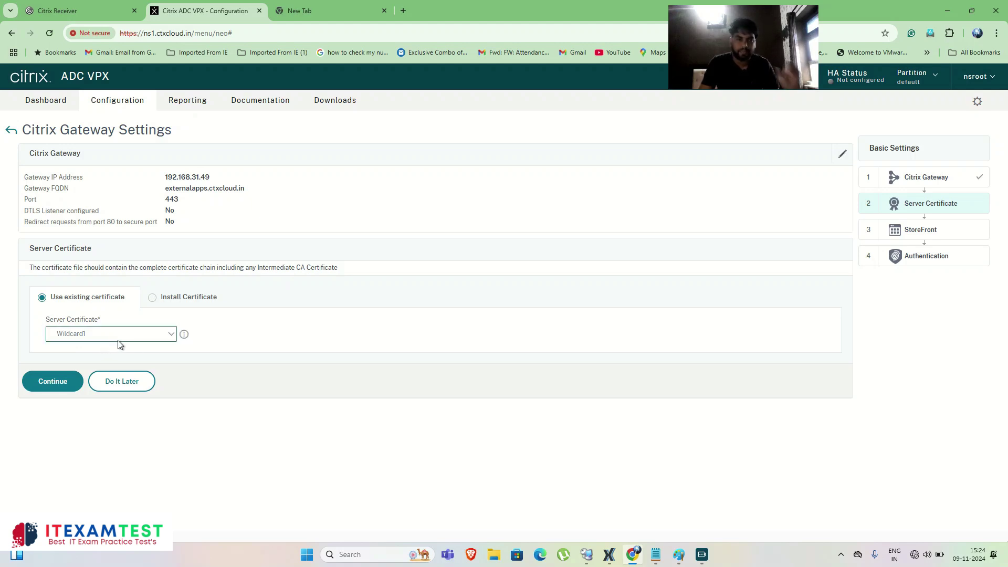
click(64, 383)
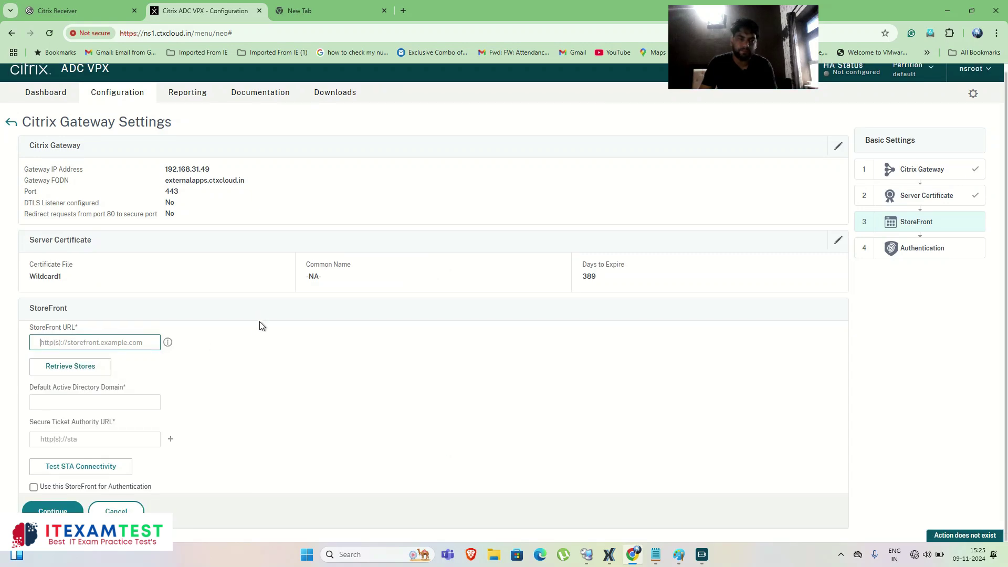
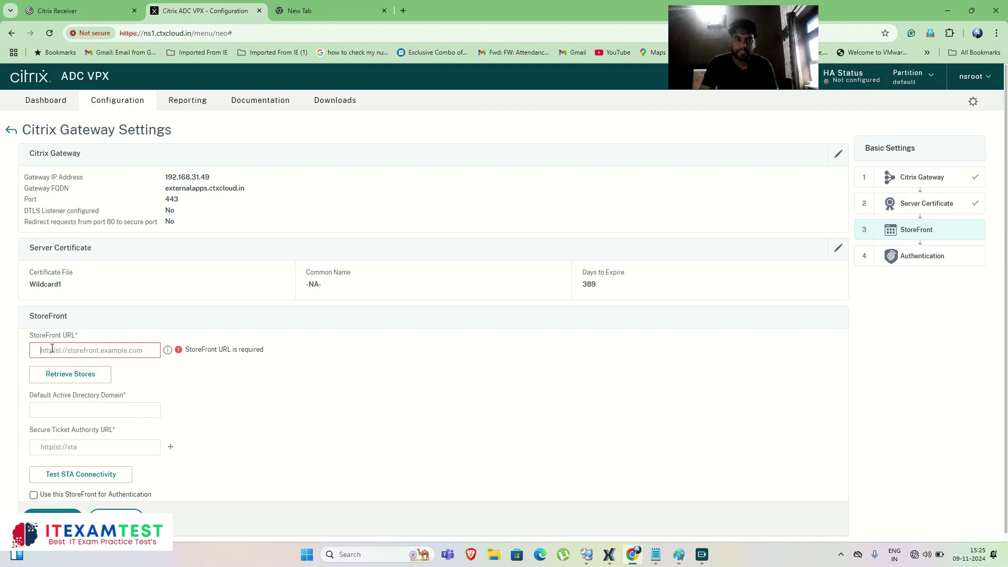
click(71, 379)
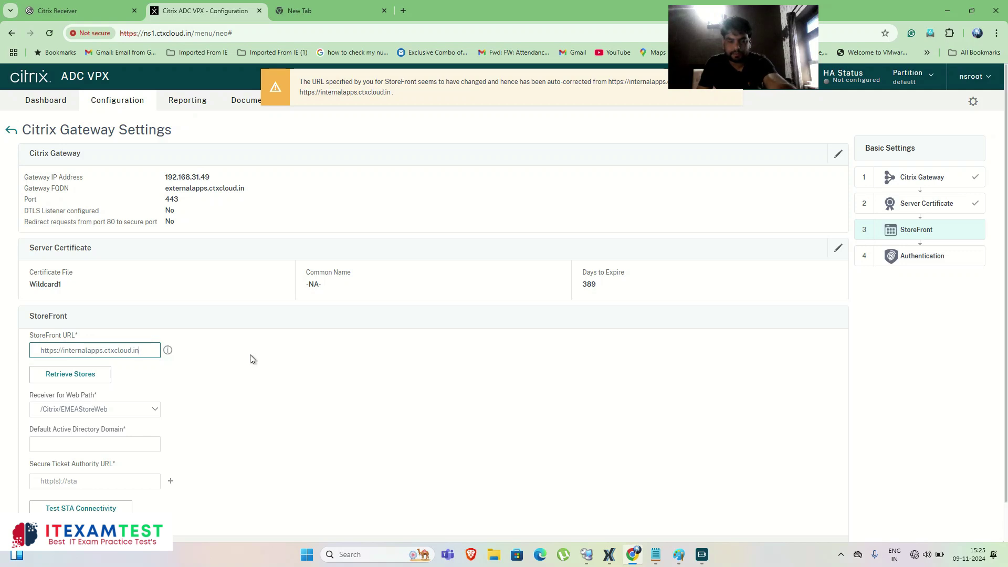
key(XF86MonBrightnessDown)
scroll(210, 355, down, 1)
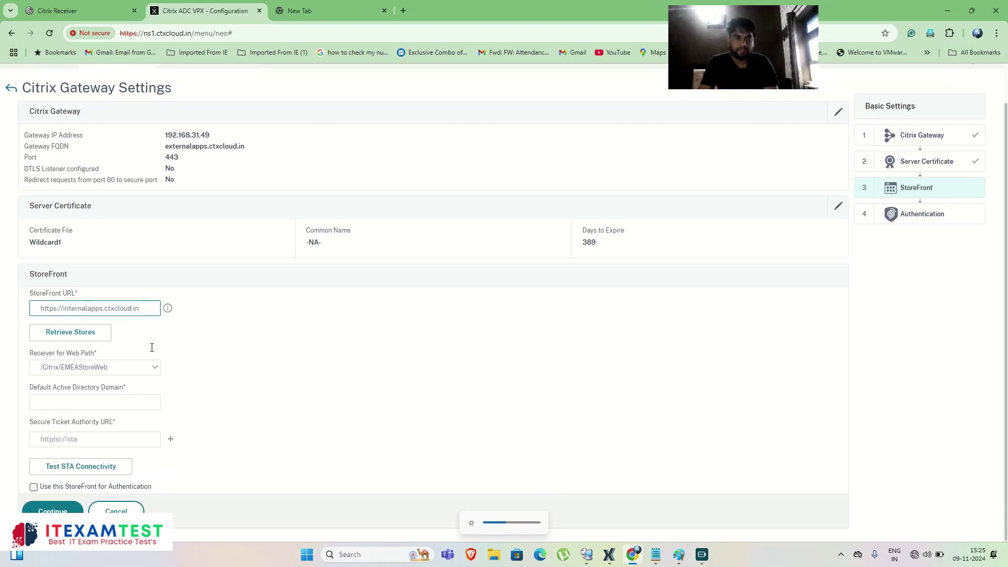
click(97, 388)
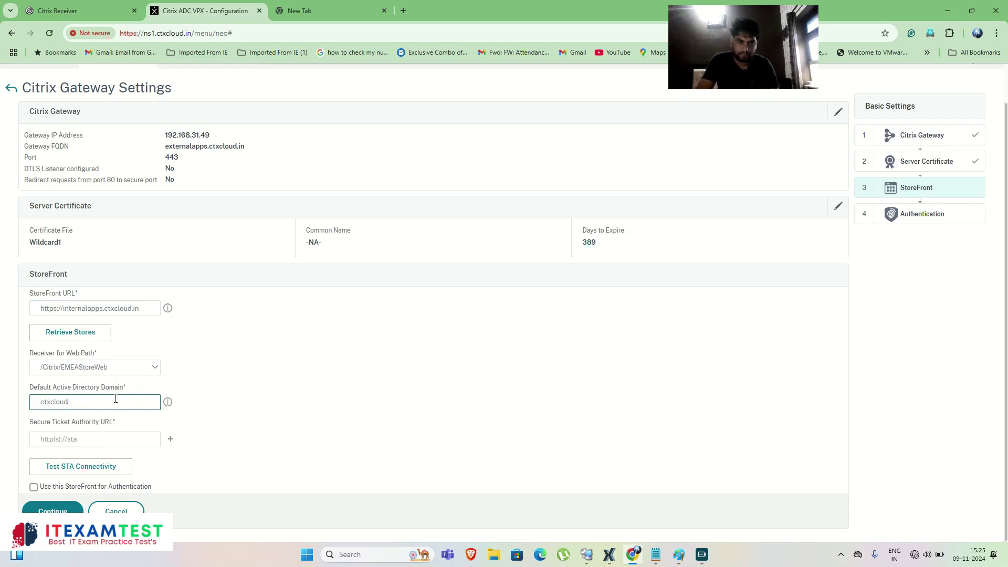
click(50, 442)
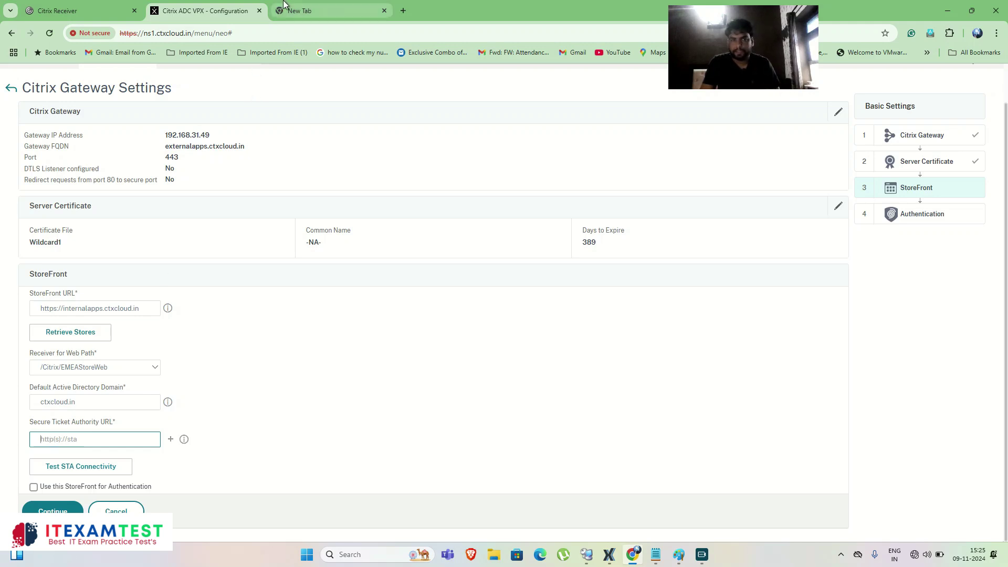
text(h)
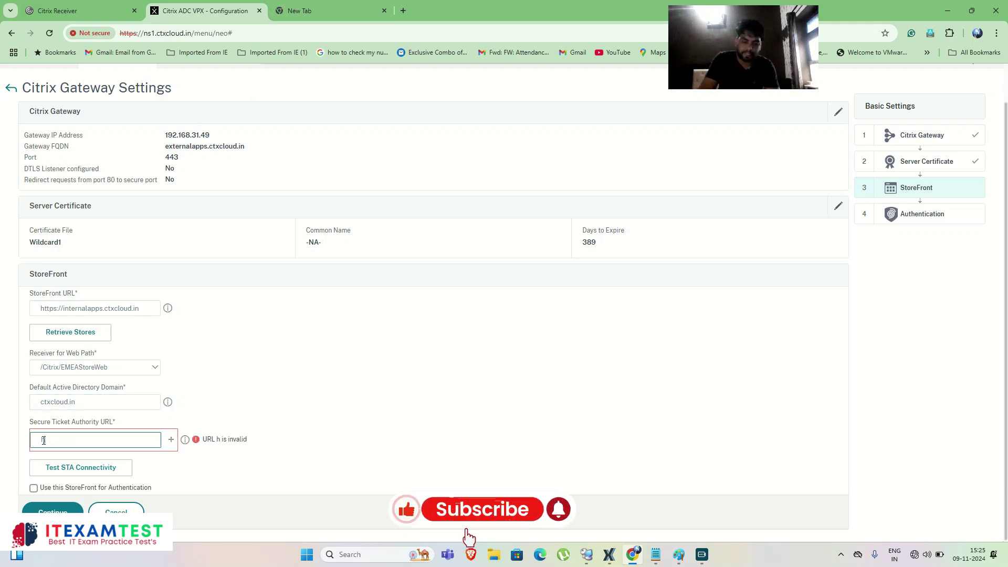
text(ttp://)
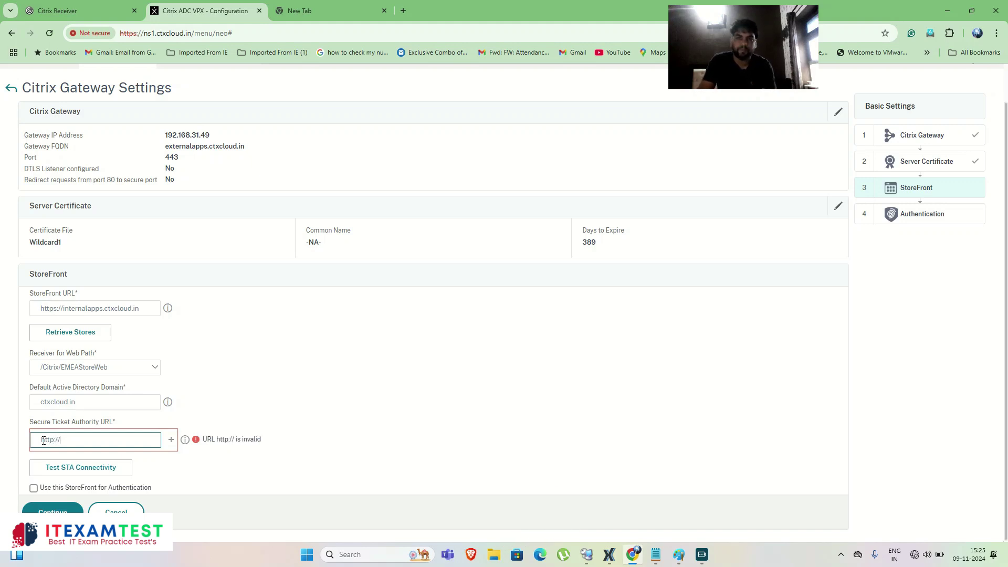
text(192.168.1.10)
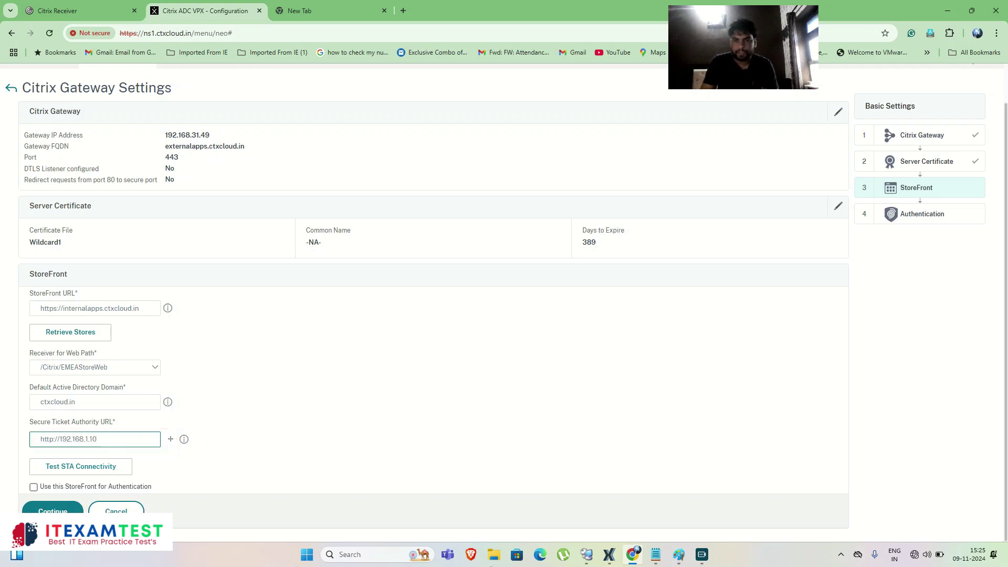
click(596, 561)
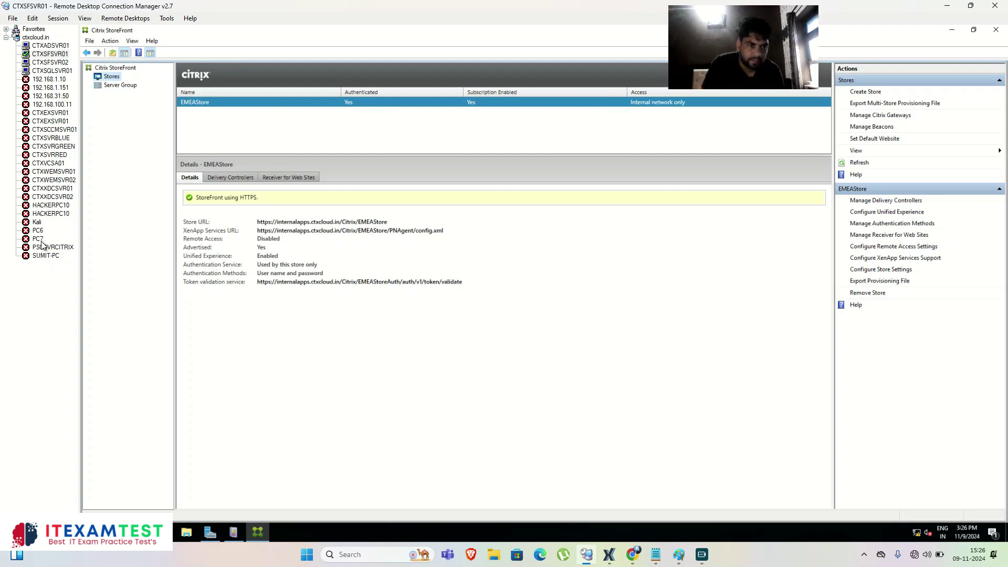
- Connect to CTXXDCSVR01 with the saved administrator logon profile
click(51, 188)
right_click(51, 189)
click(71, 208)
click(140, 52)
click(139, 64)
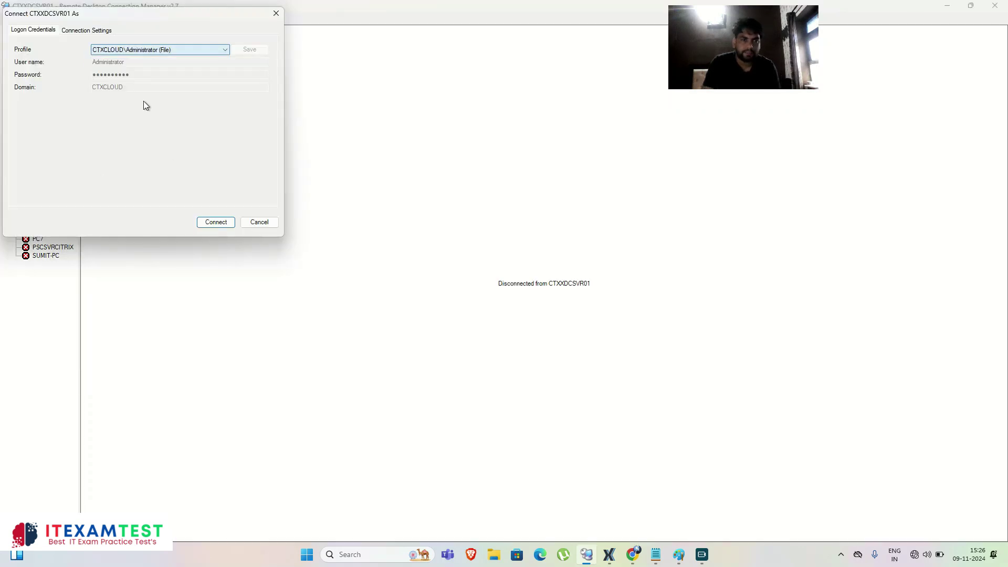
click(210, 219)
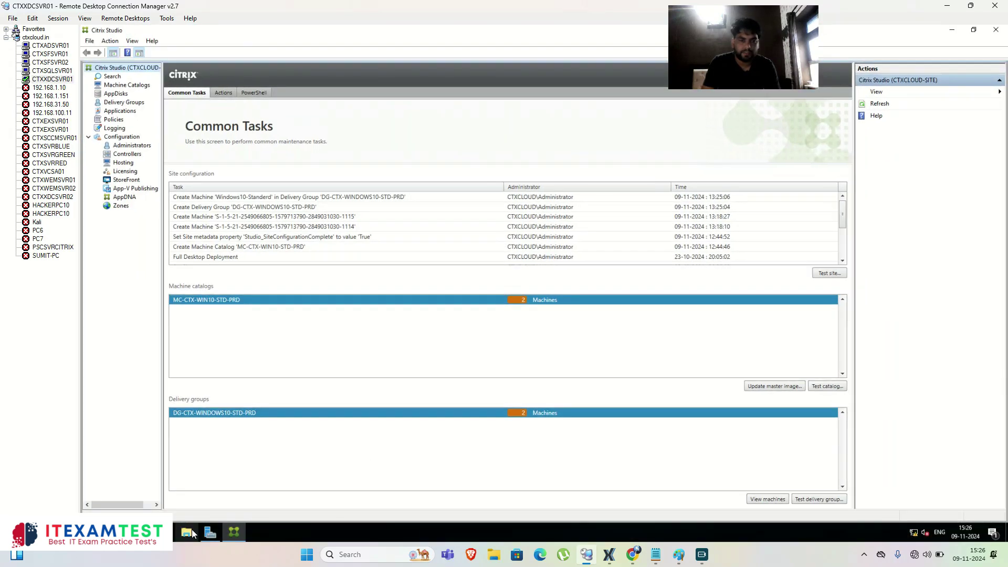
- Run ipconfig in an administrator Command Prompt to find the server's IPv4 address, 192.168.1.16
key(super)
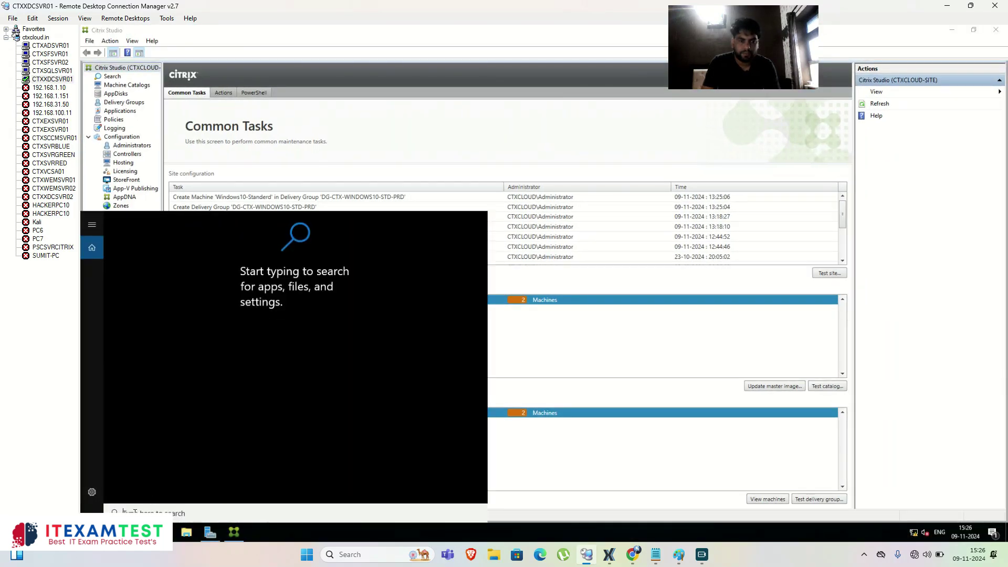
text(cmd)
key(Return)
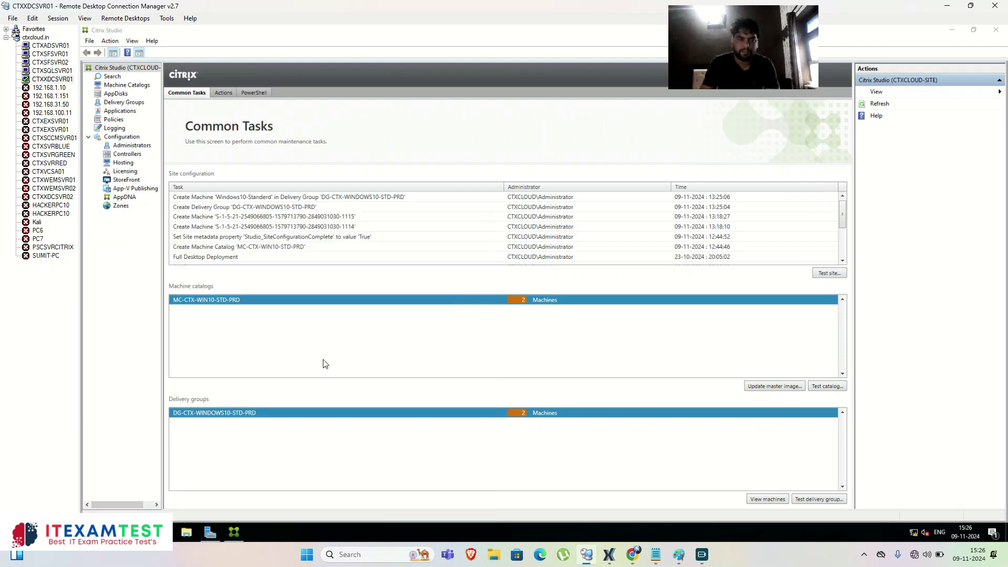
click(276, 259)
text(ip)
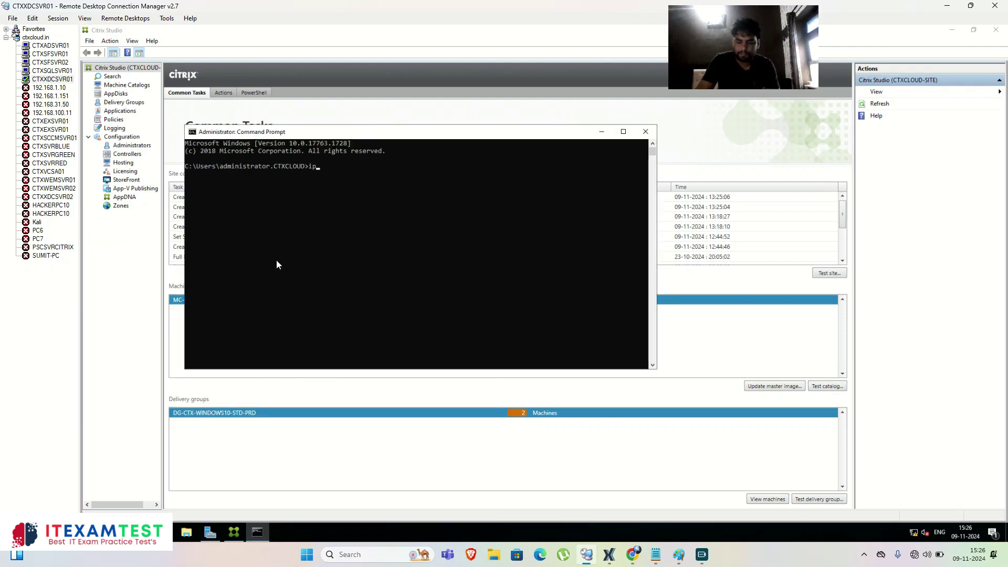
text(config)
key(Return)
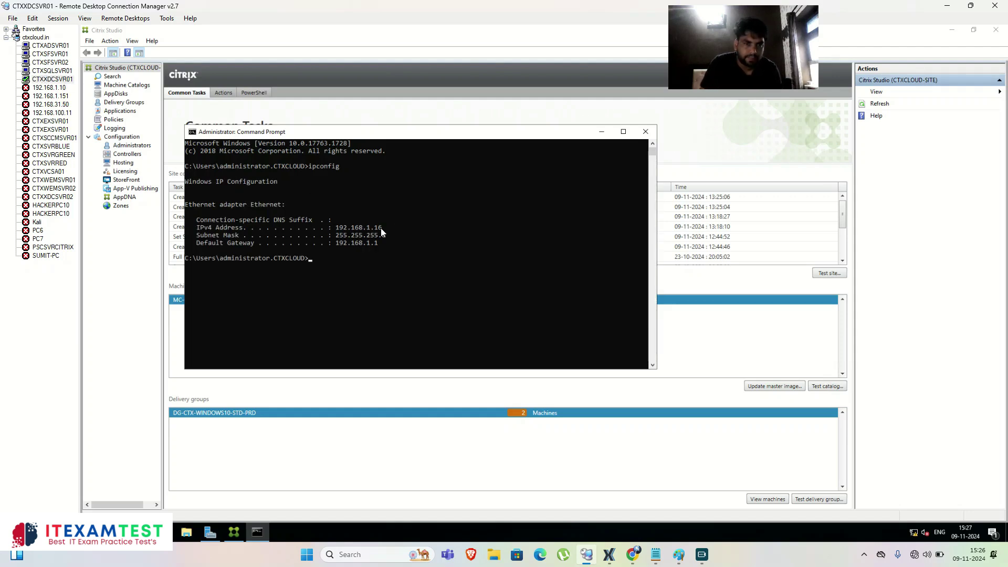
click(633, 554)
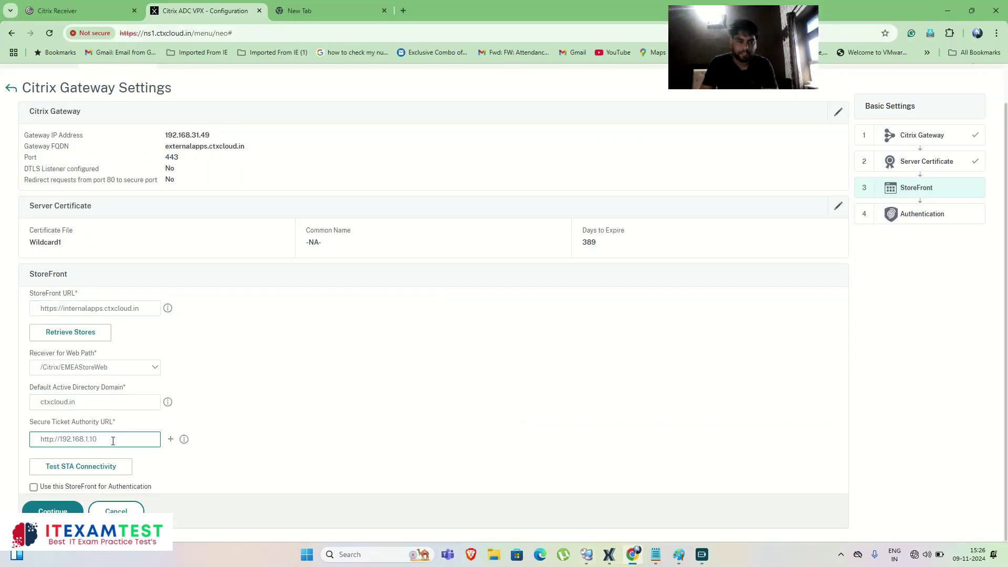
text(6)
click(224, 435)
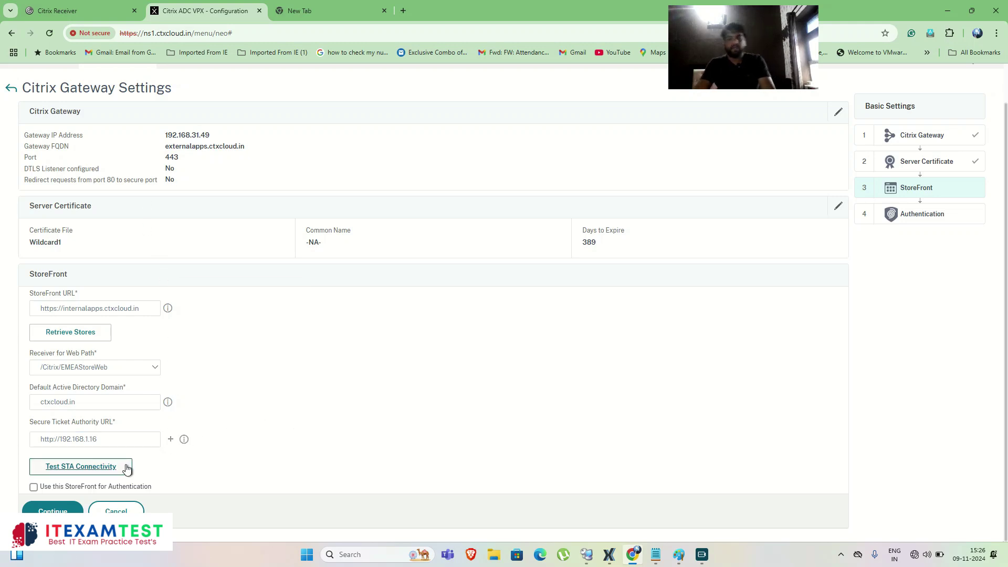
click(53, 511)
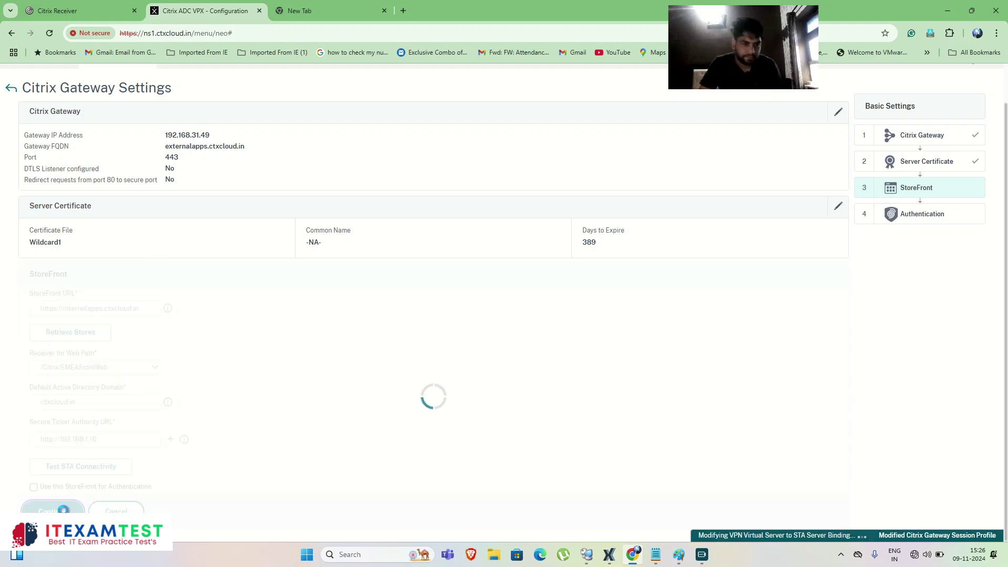
scroll(199, 377, up, 3)
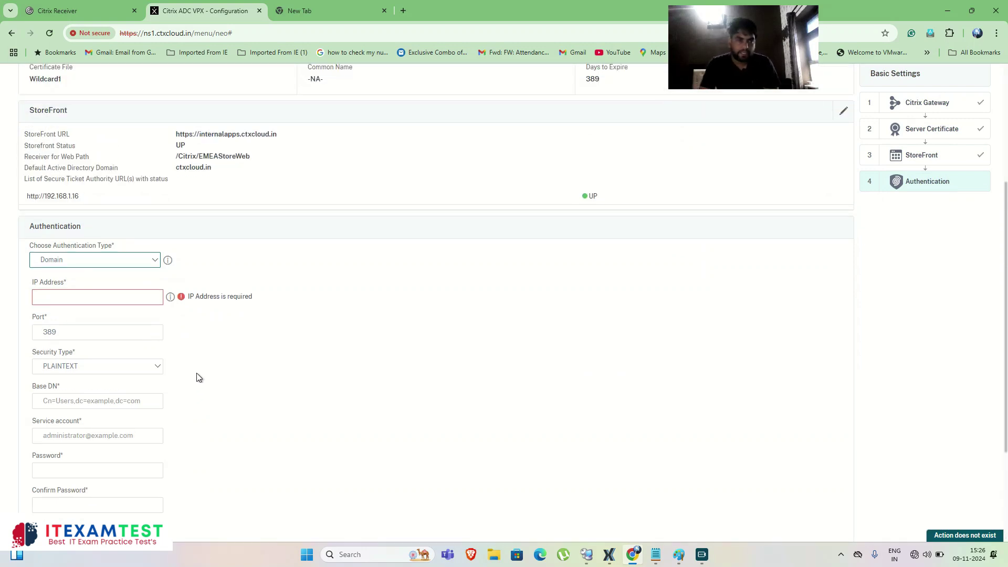
click(90, 265)
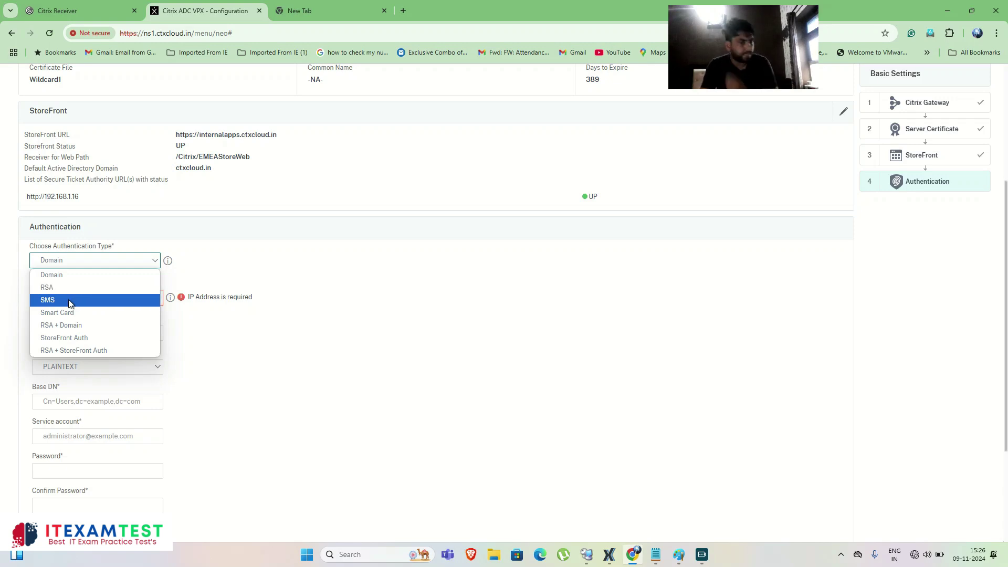
- Keep Domain authentication with LDAP server 192.168.1.10, port 389 and PLAINTEXT security
click(249, 282)
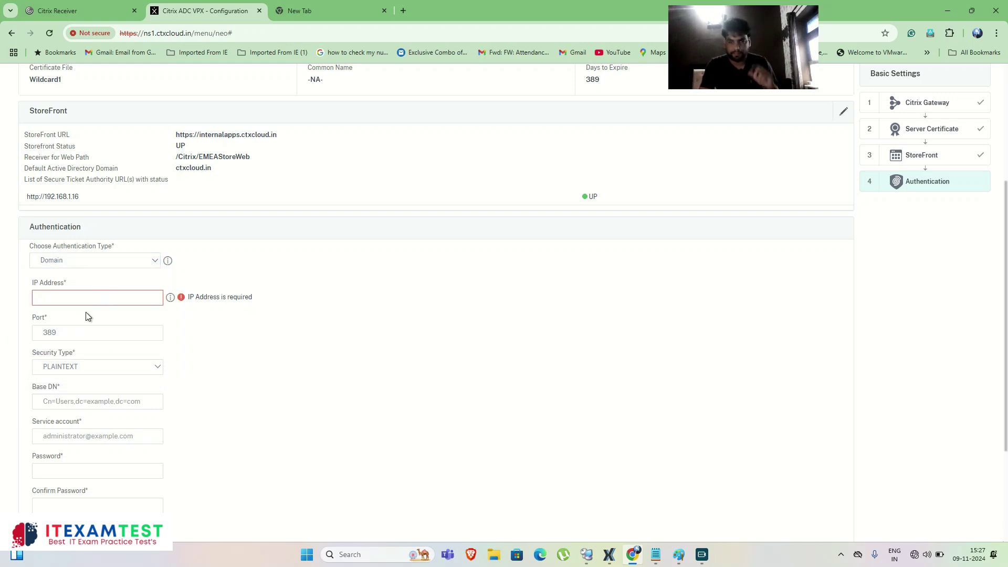
click(69, 299)
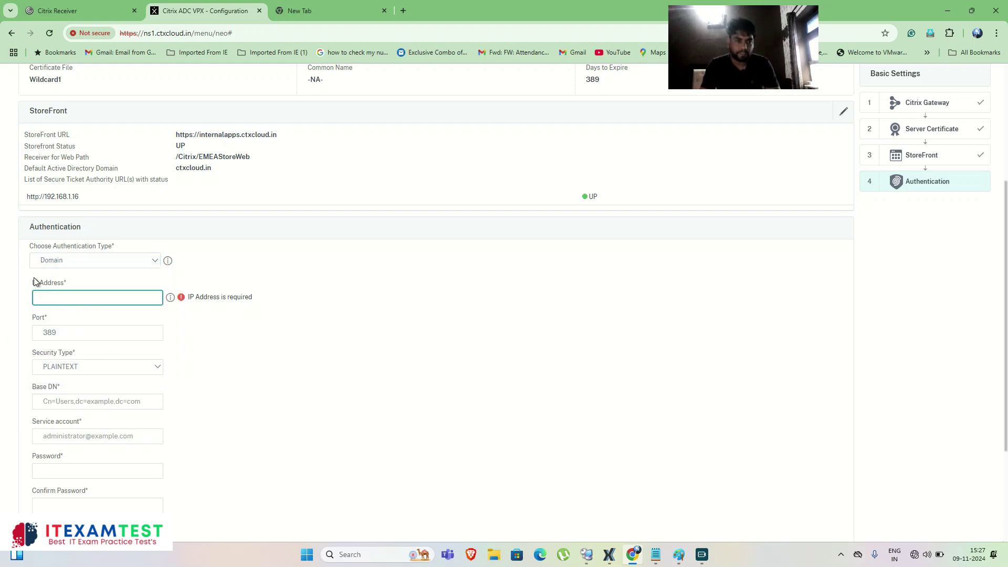
text(19)
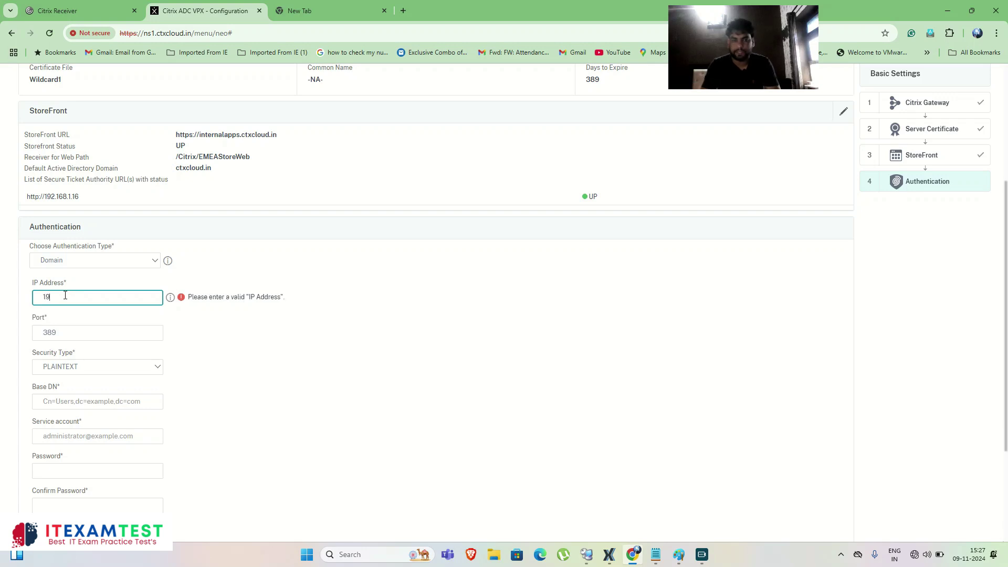
text(2.168.1.10)
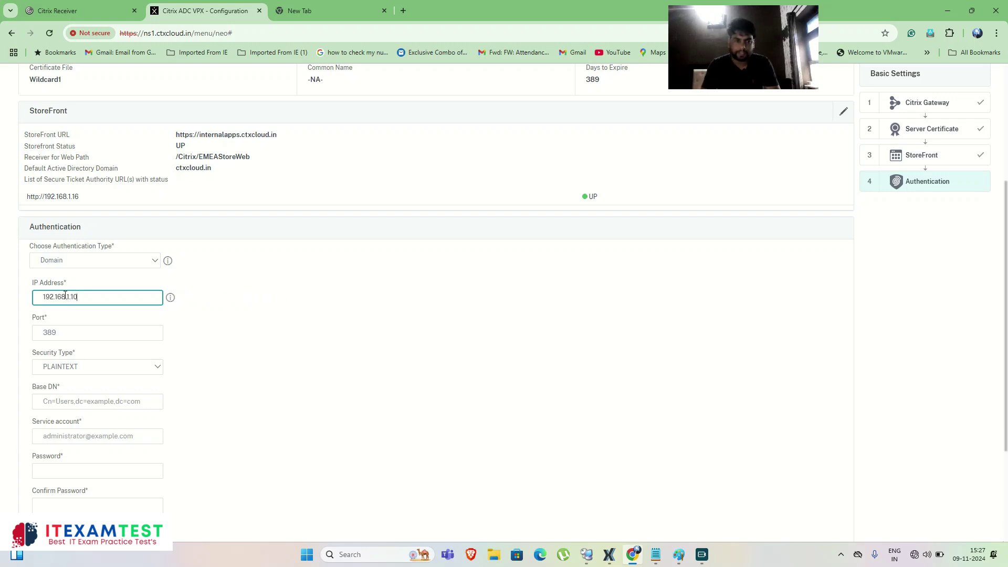
click(42, 332)
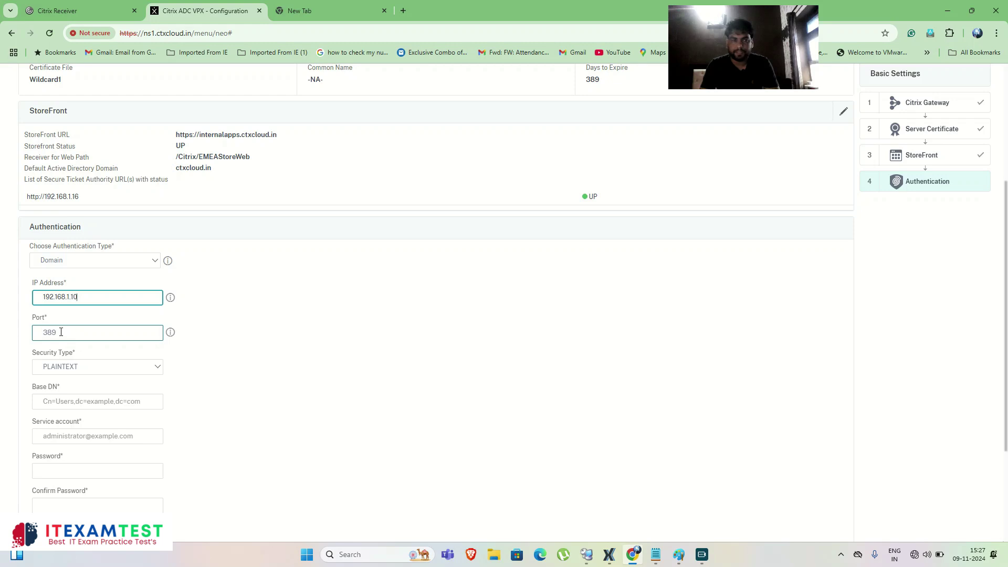
scroll(84, 379, down, 1)
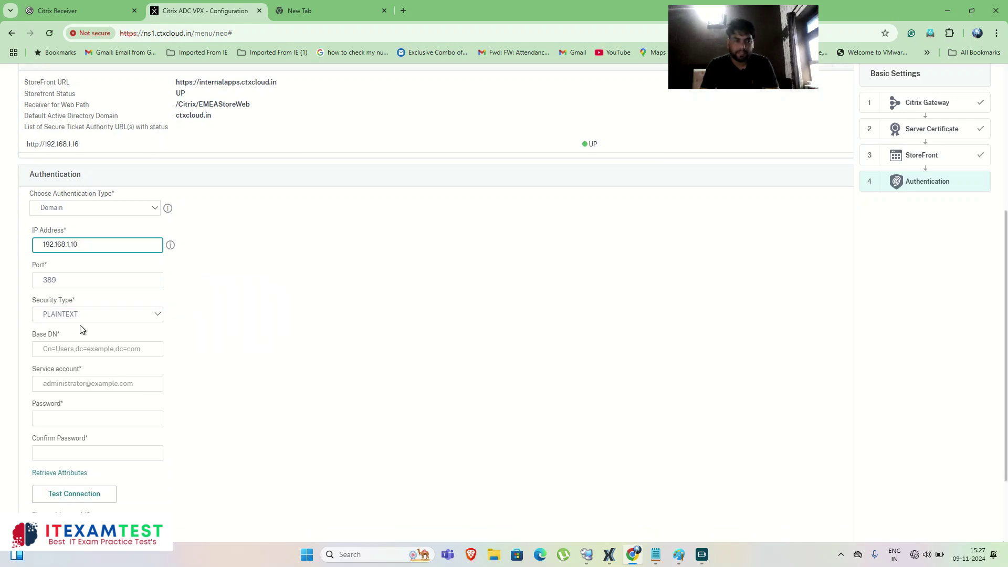
click(81, 317)
click(81, 317)
- Begin entering the users Base DN as 'Cn=users,Sc-ctx'
scroll(257, 299, down, 2)
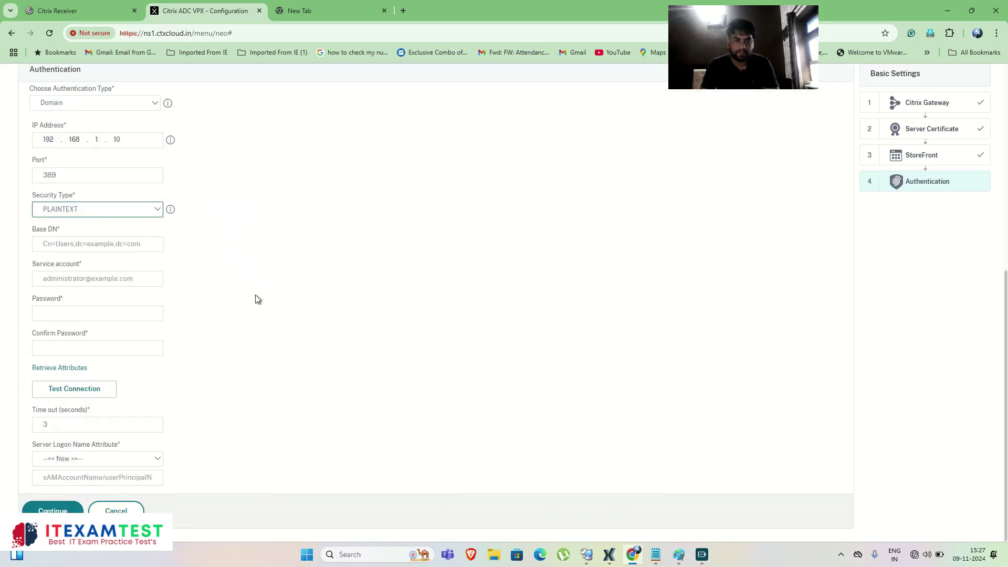
click(72, 244)
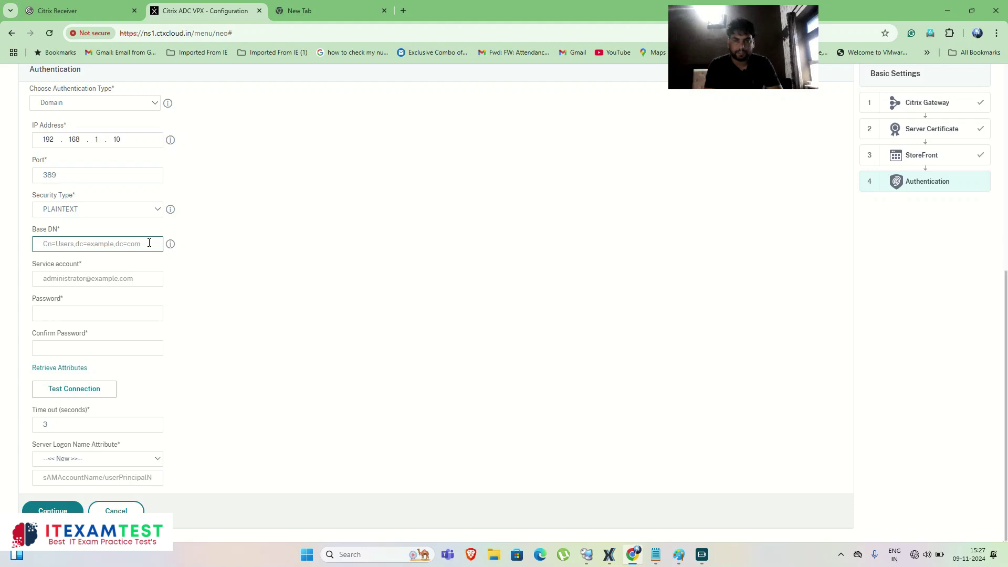
text(cn=u)
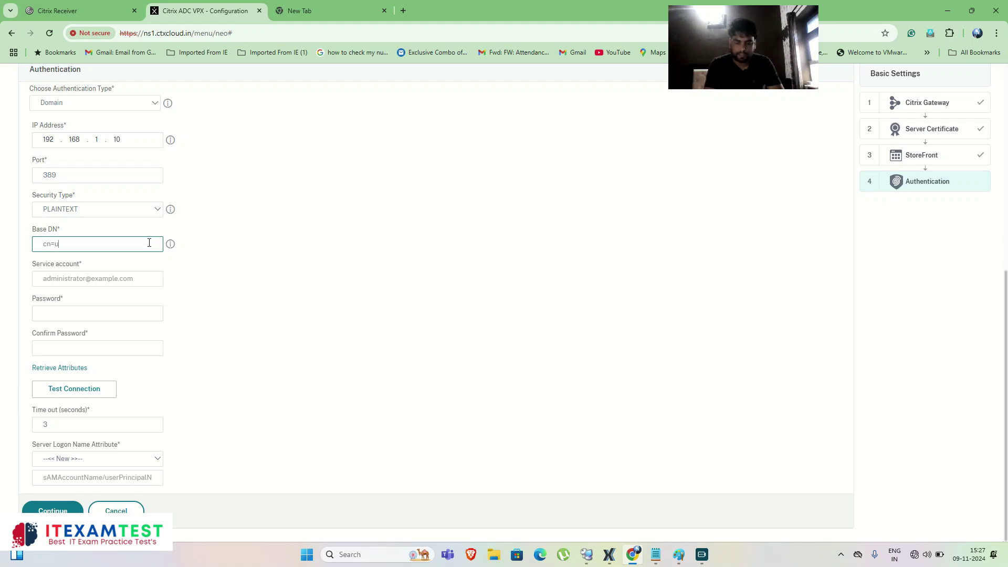
text(se)
key(BackSpace)
key(BackSpace)
key(BackSpace)
key(BackSpace)
key(BackSpace)
key(BackSpace)
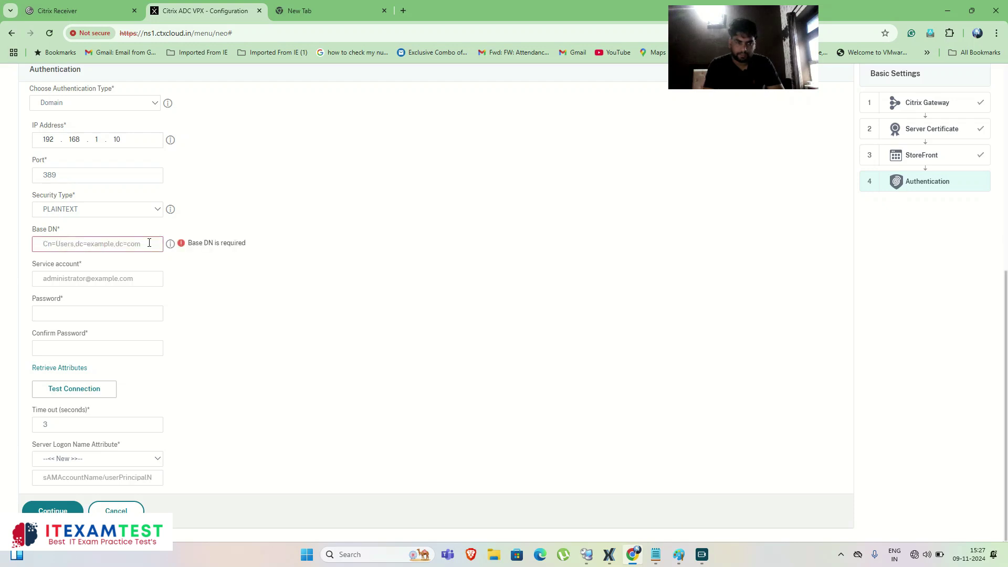
text(Cn=)
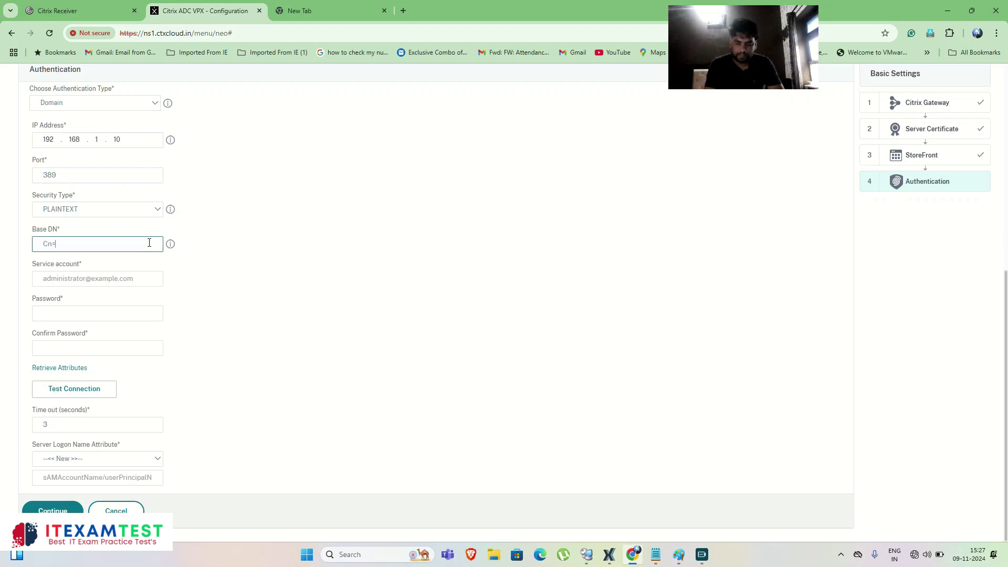
text(users,Sc-ctxcloud.in)
- Enter the ctxcloud domain administrator as the LDAP service account
click(100, 278)
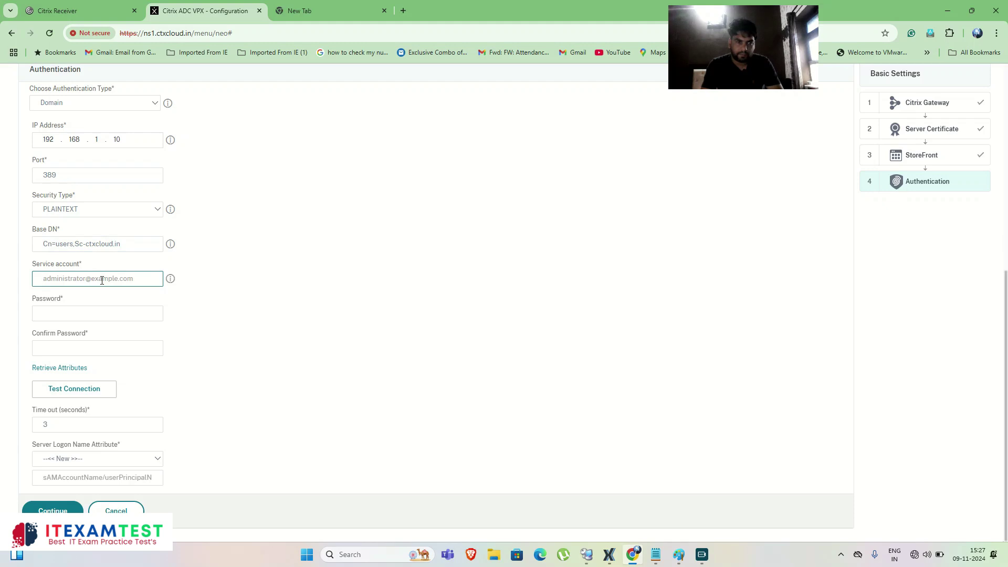
text(ctxcloud\admi)
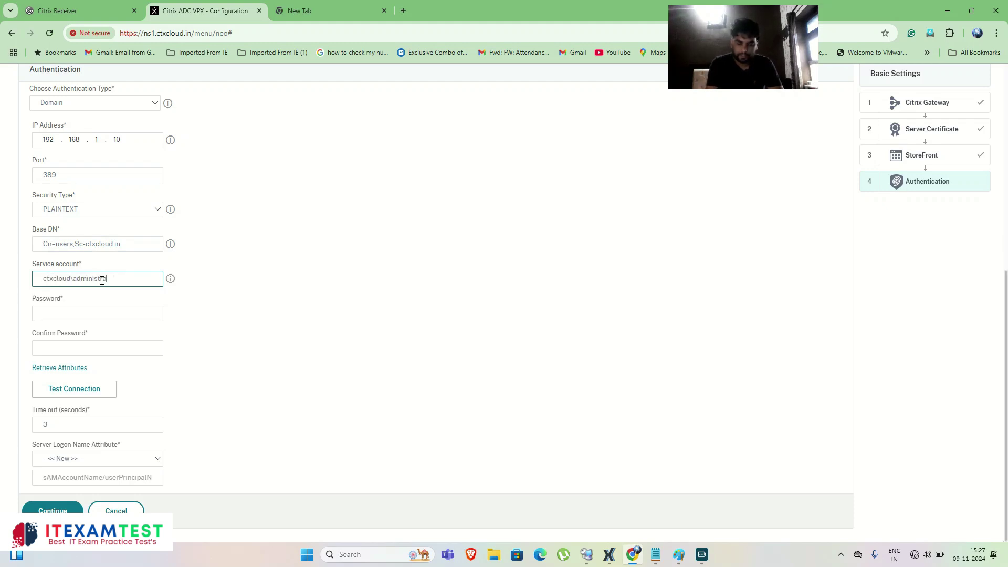
text(nistra)
key(ctrl+a)
key(BackSpace)
text(ctxcloud\a)
- Enter and confirm the service account password, then test the LDAP connection
click(91, 314)
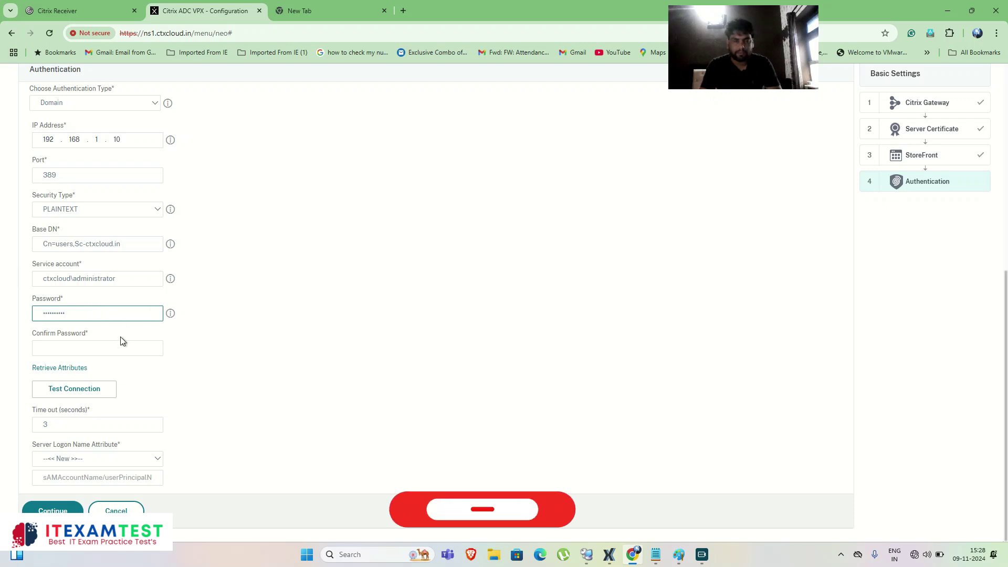
click(72, 350)
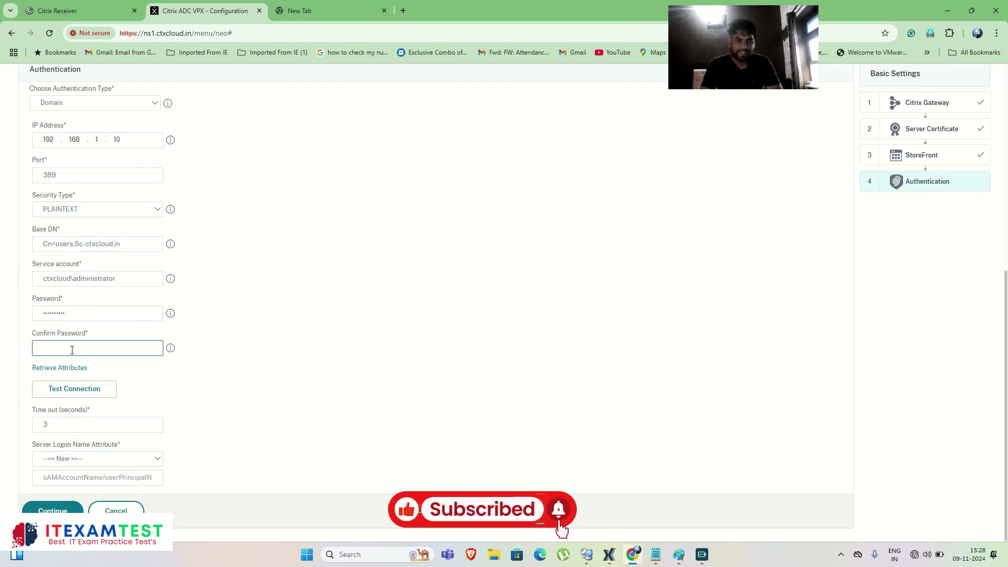
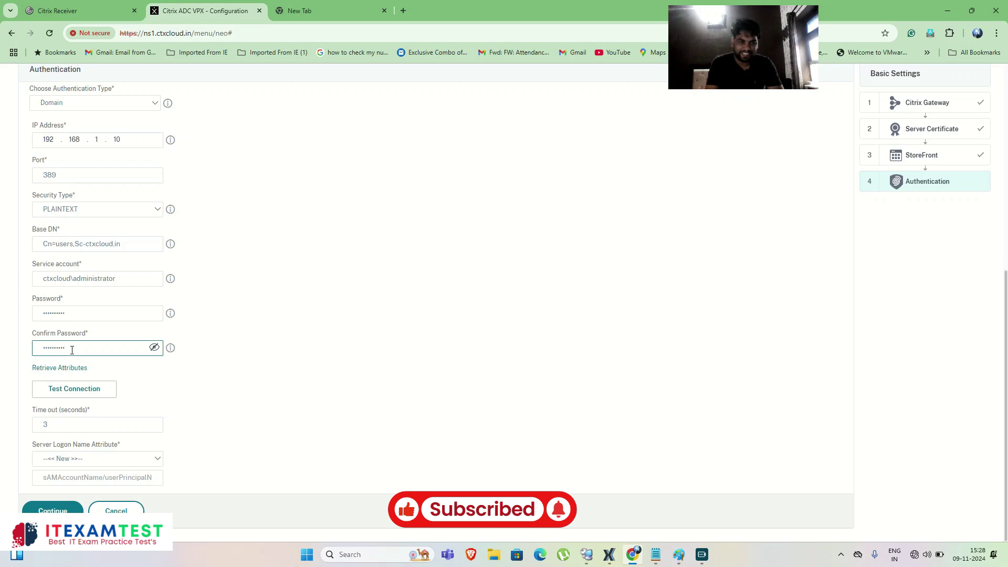
click(79, 393)
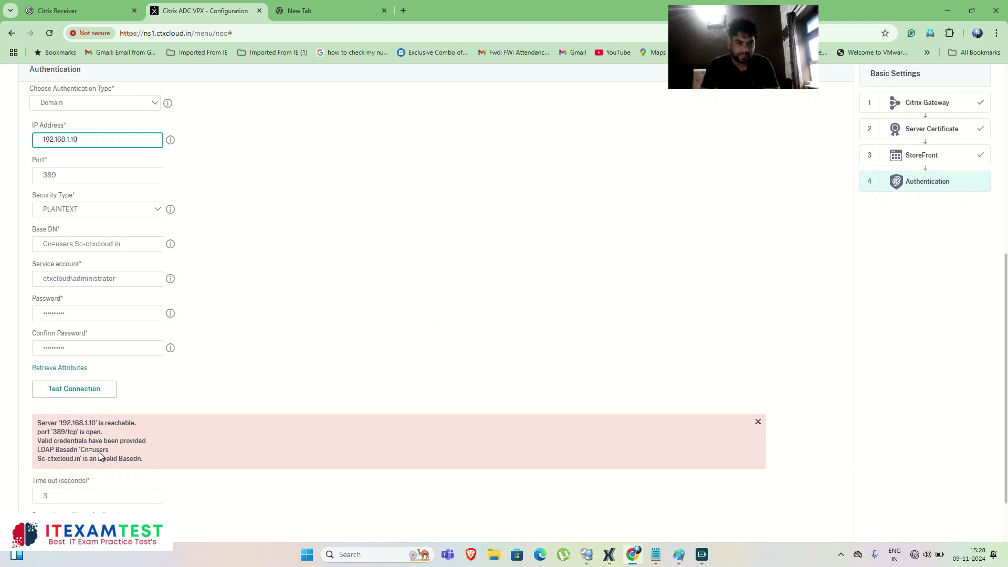
- Edit the Base DN to read Cn=users,Cn=ctxcloud,Cn=in
scroll(210, 398, down, 2)
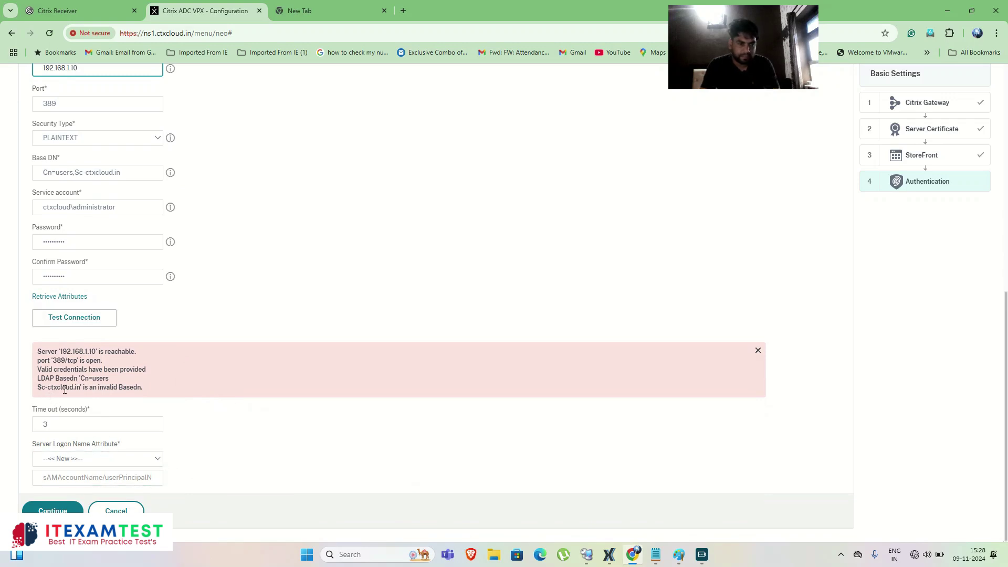
click(79, 174)
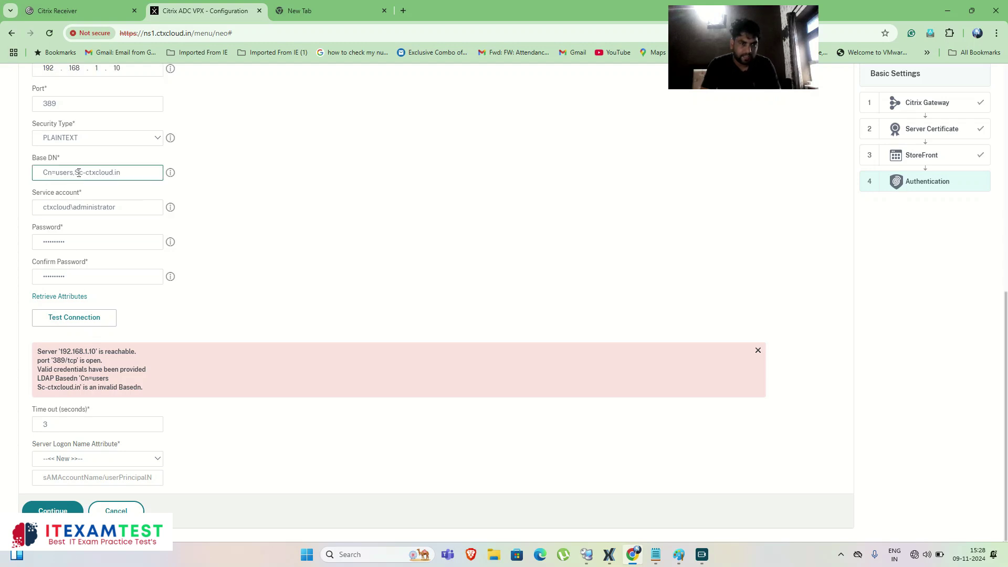
key(BackSpace)
text(C)
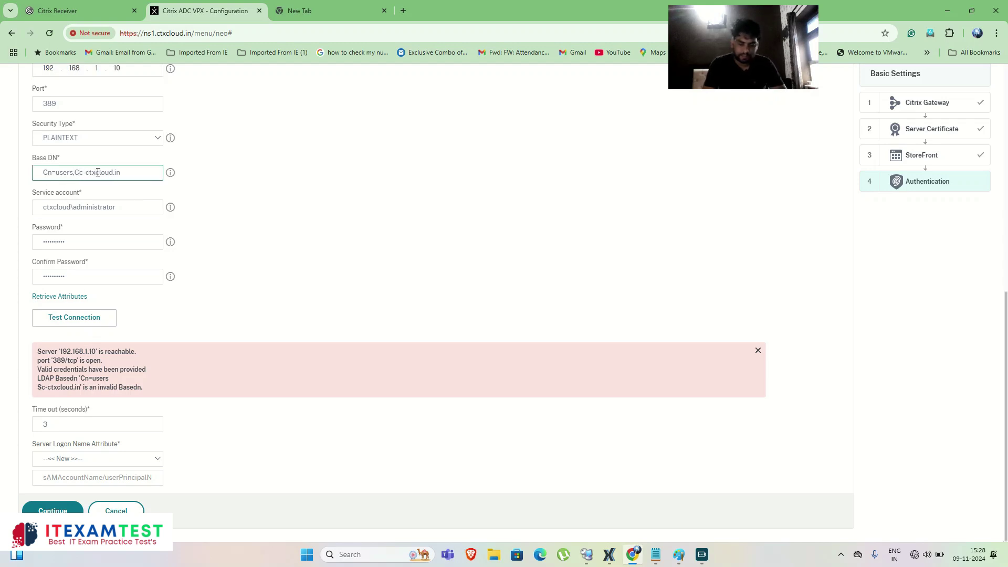
key(Delete)
text(n)
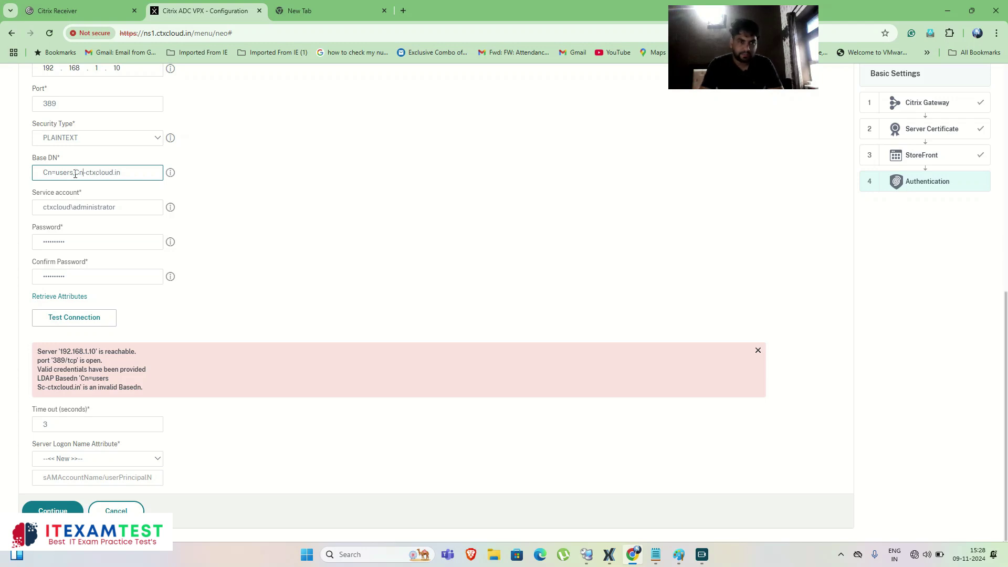
key(Delete)
text(=)
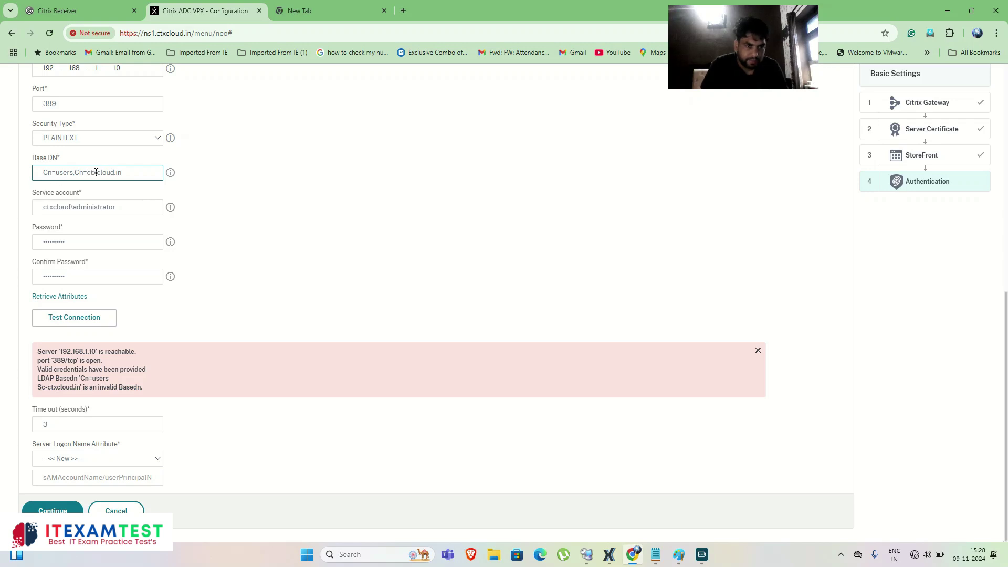
click(132, 172)
key(BackSpace)
key(BackSpace)
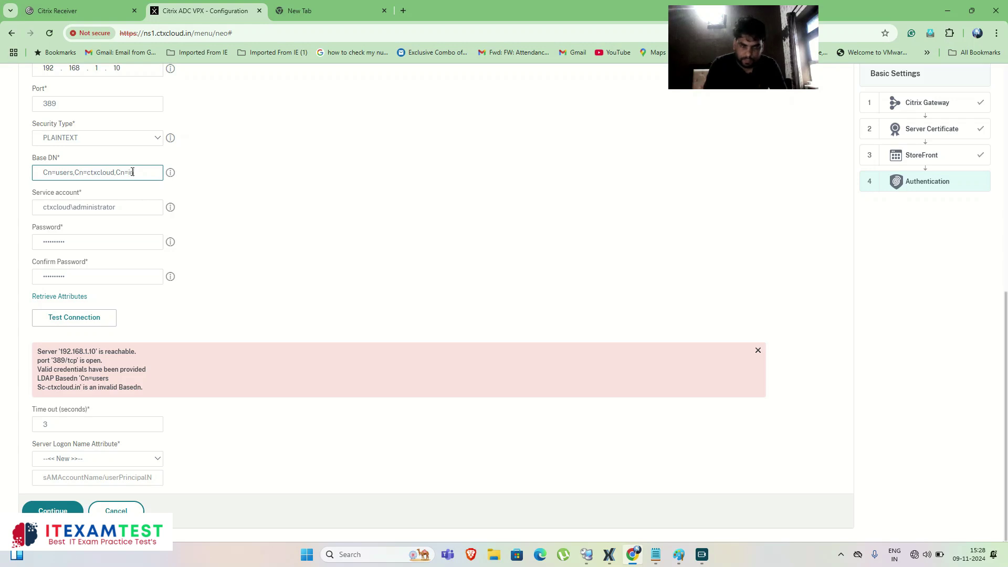
- Retest the LDAP connection, which still flags the Base DN invalid, and select the Base DN text
click(84, 318)
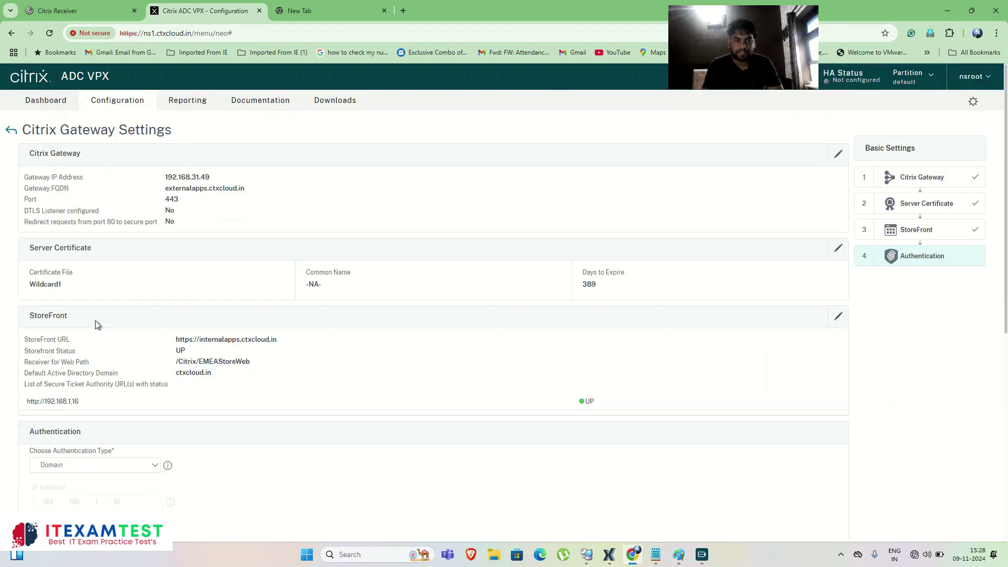
scroll(412, 261, down, 7)
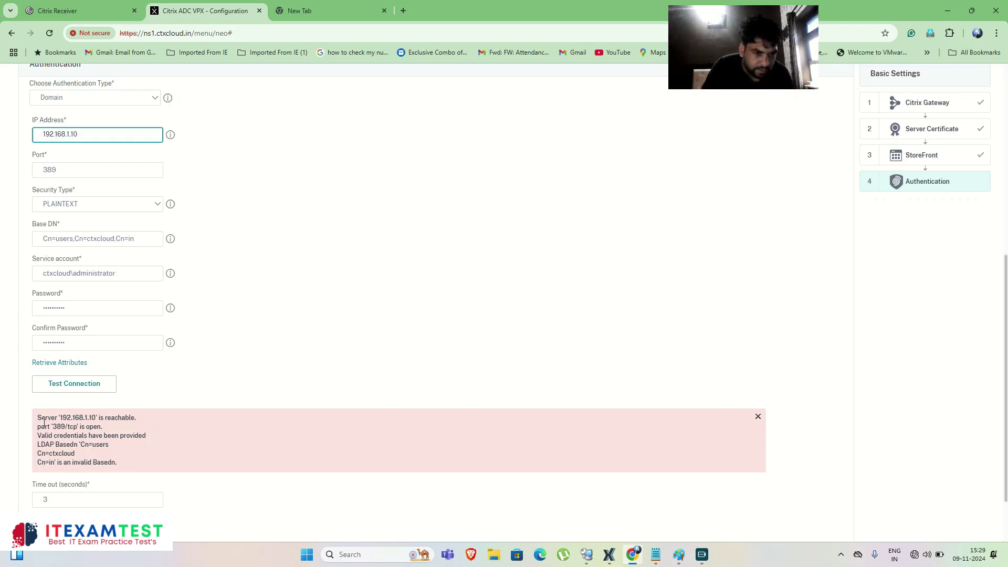
click(138, 238)
drag(138, 239, 1, 246)
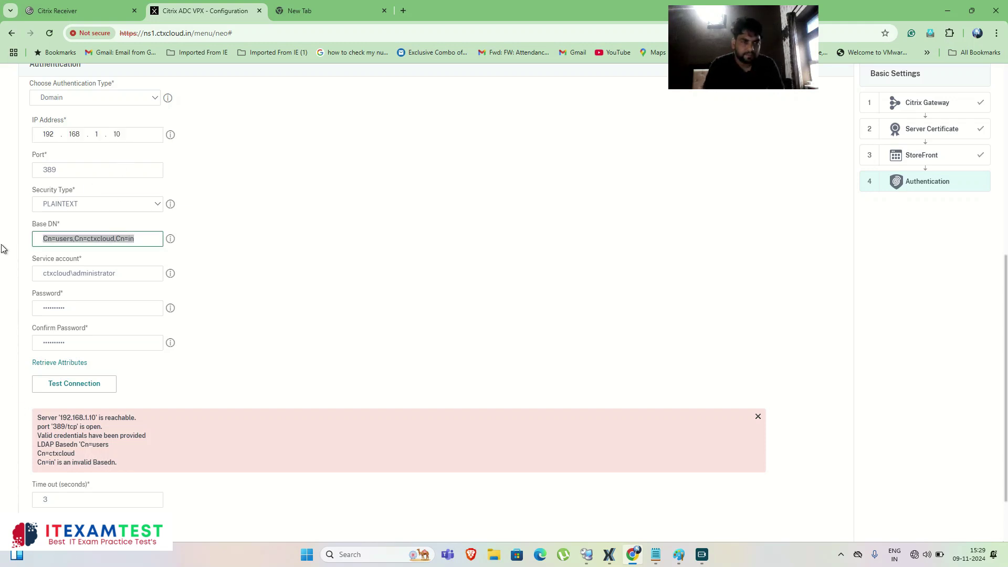
- Replace the Base DN with Cn=users,dc=ctxcloud,dc=in and retest, confirming 192.168.1.10 as valid
key(BackSpace)
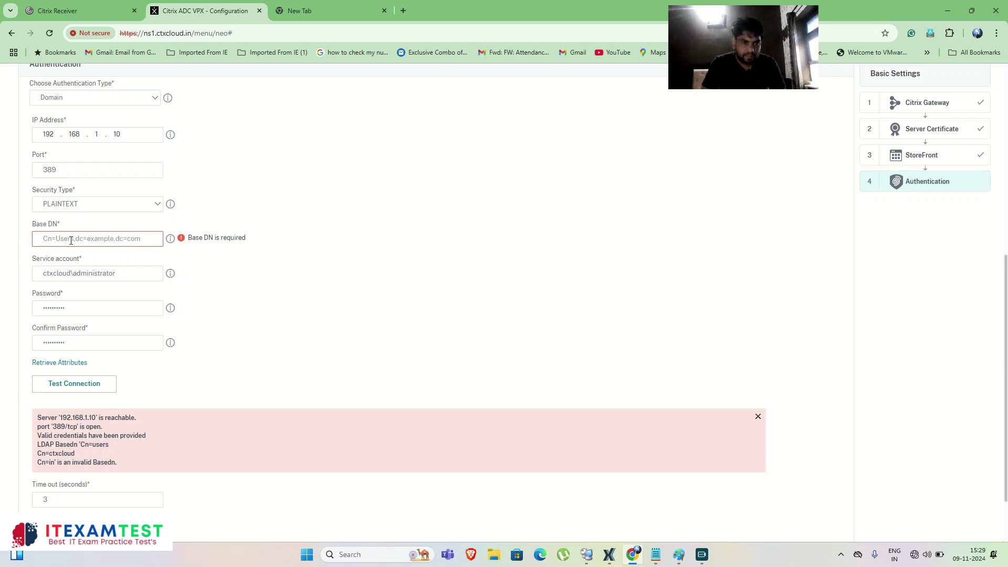
text(C)
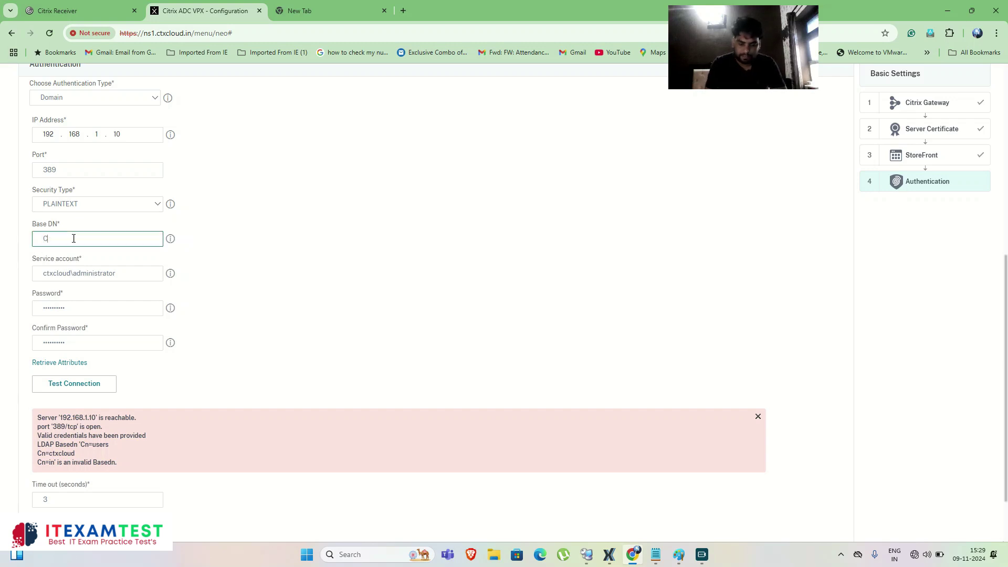
text(n=users)
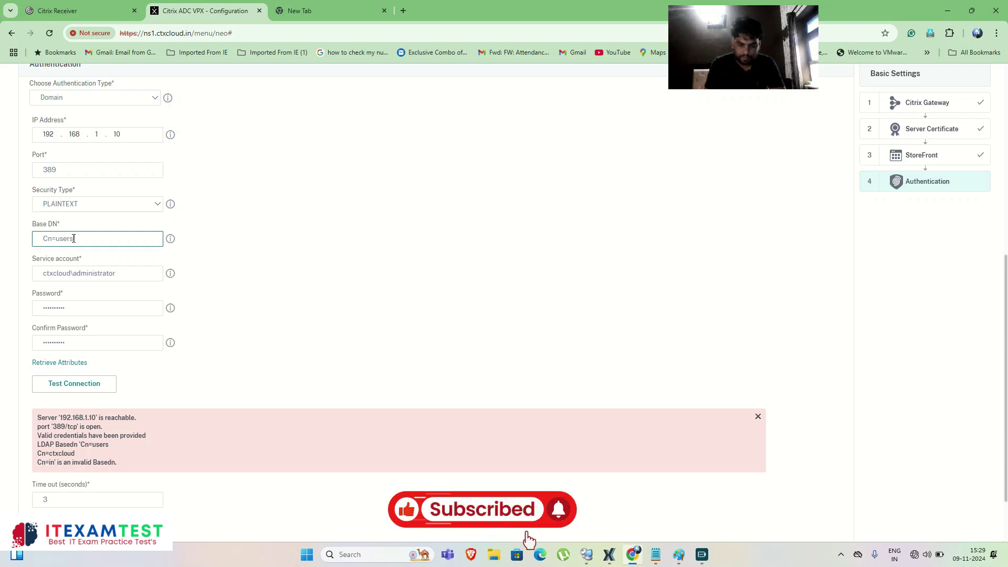
text(,dc=ctxcloud,dc=in)
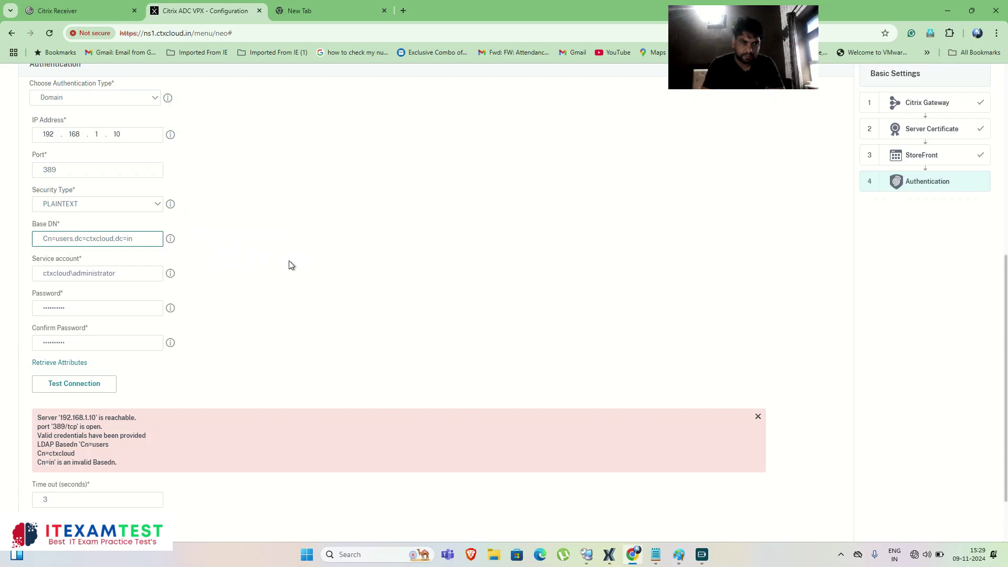
scroll(210, 294, down, 2)
click(71, 315)
scroll(315, 252, down, 7)
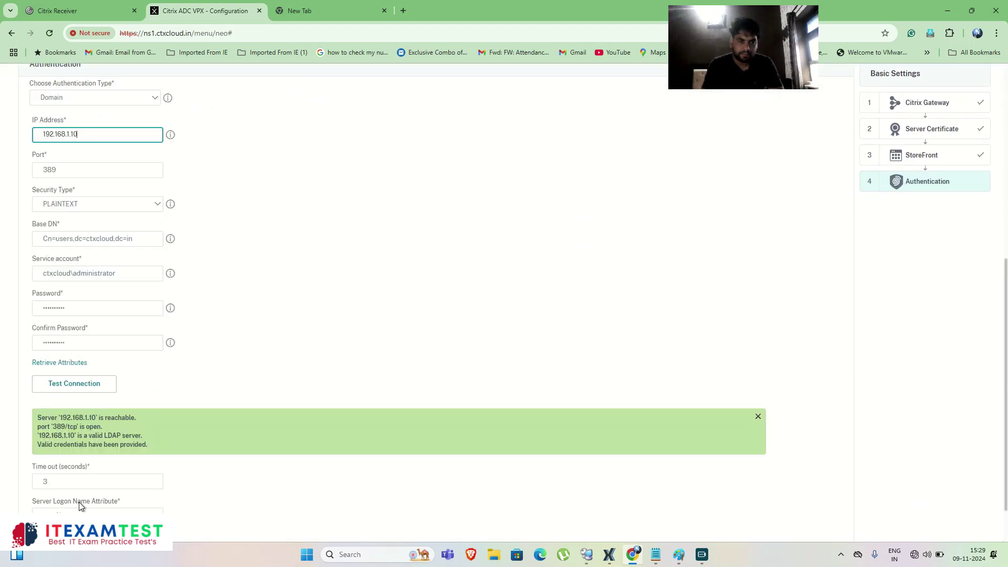
scroll(231, 373, down, 1)
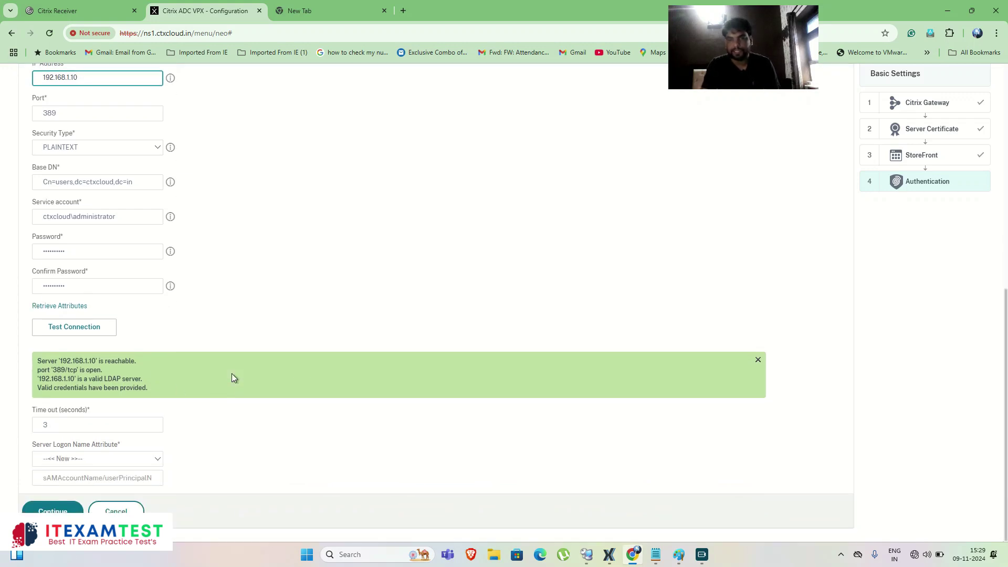
- Set the Server Logon Name Attribute to sAMAccountName and save the LDAP authentication
click(108, 458)
click(231, 363)
click(111, 461)
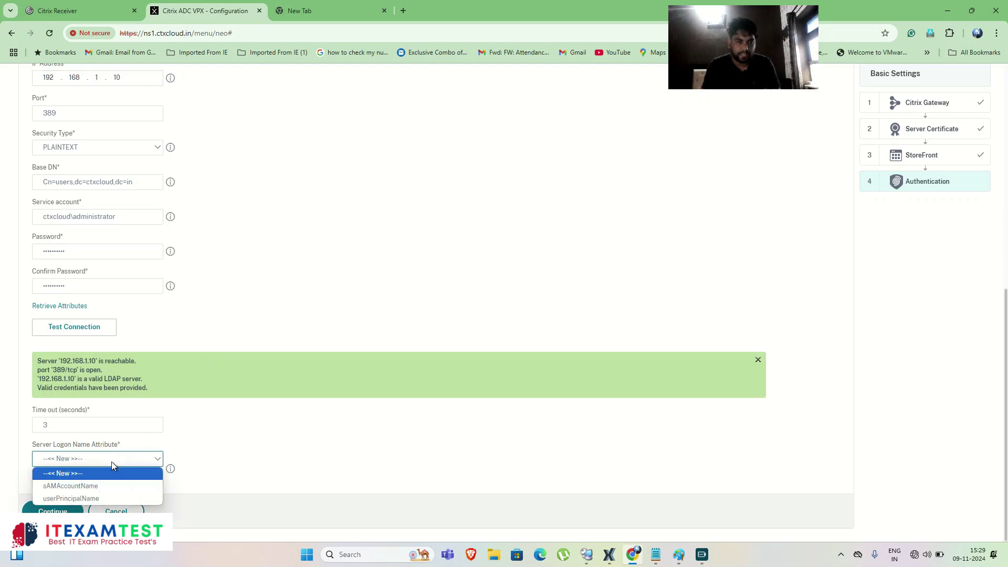
click(86, 486)
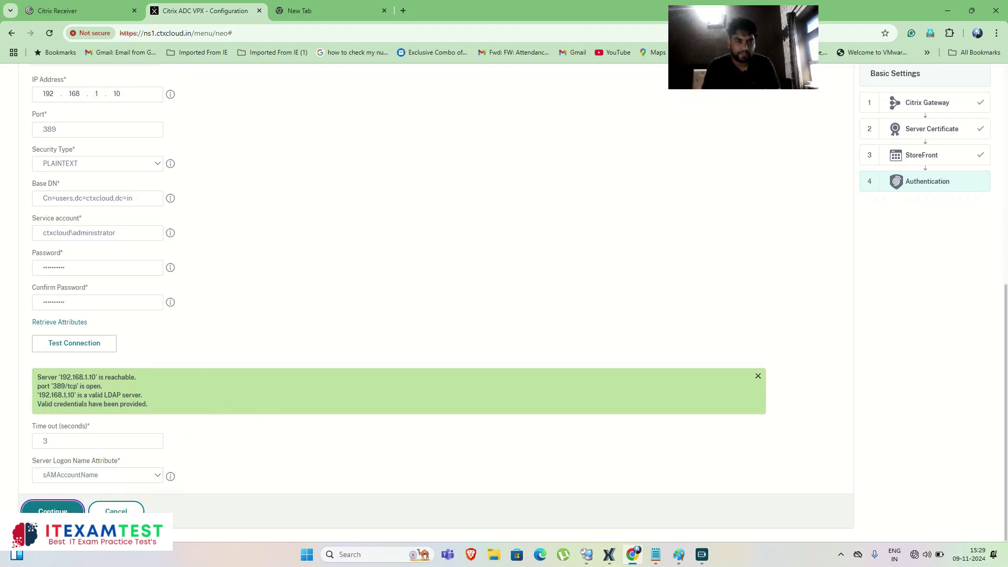
click(53, 510)
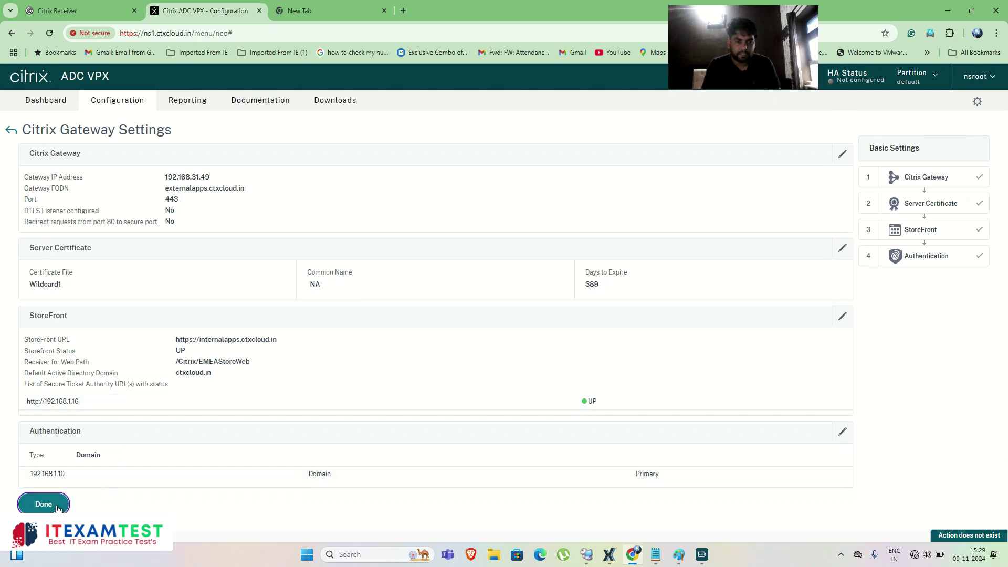
- Finish the gateway setup and review externalapps.ctxcloud.in on the dashboard with STA and StoreFront up
click(57, 507)
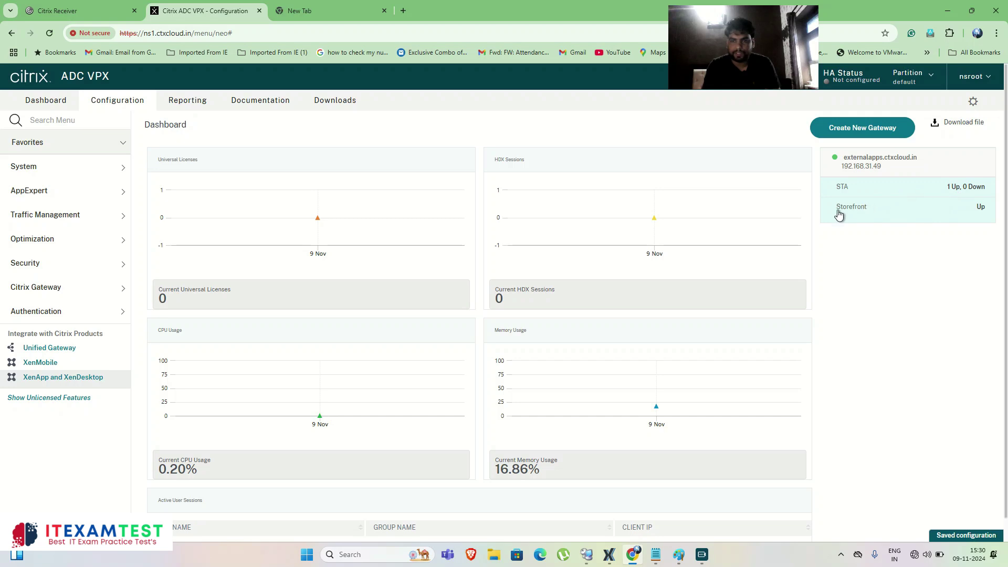
scroll(371, 251, down, 1)
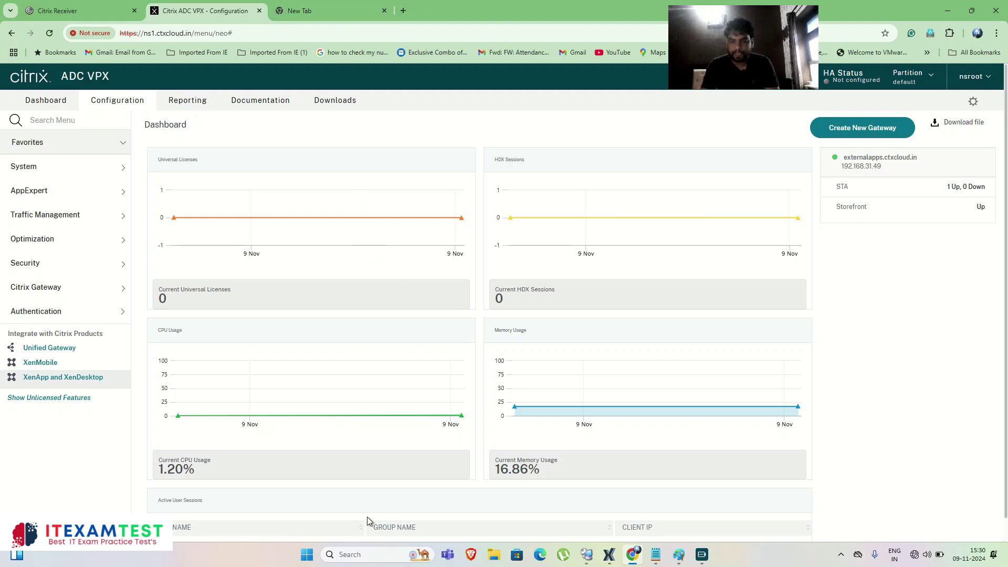
click(583, 555)
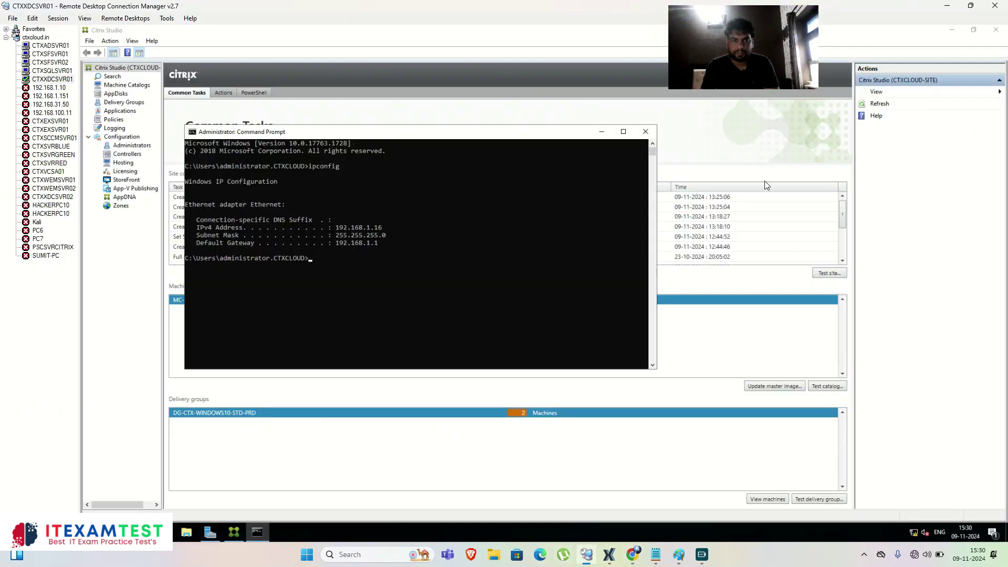
- On the CTXSFSVR01 StoreFront server, start adding a new Citrix Gateway appliance
click(645, 132)
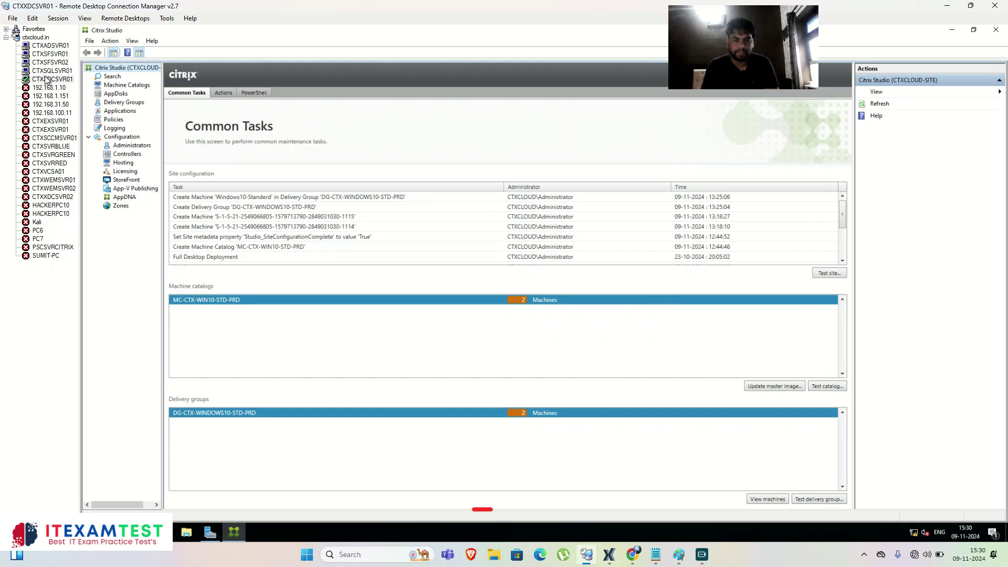
click(50, 54)
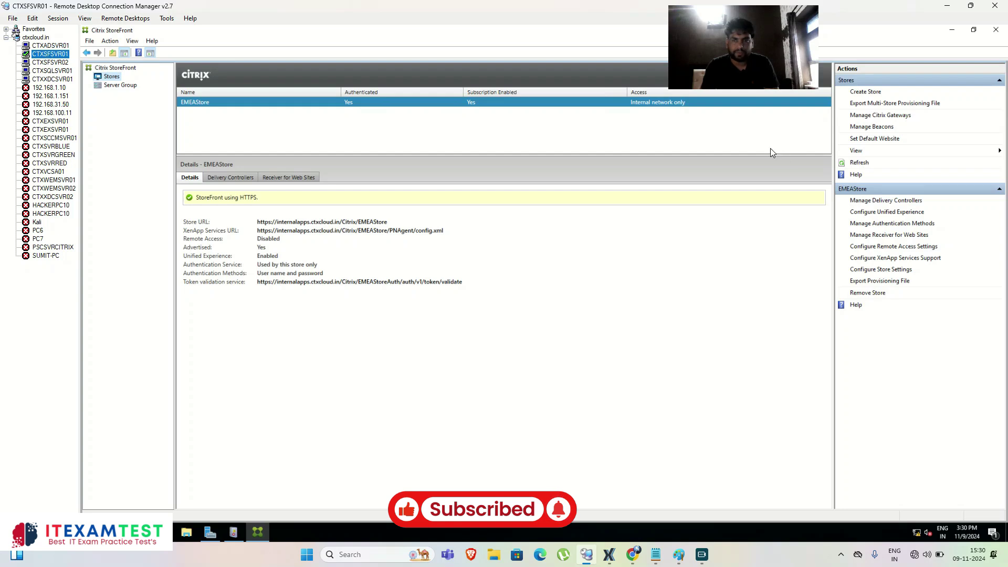
click(889, 116)
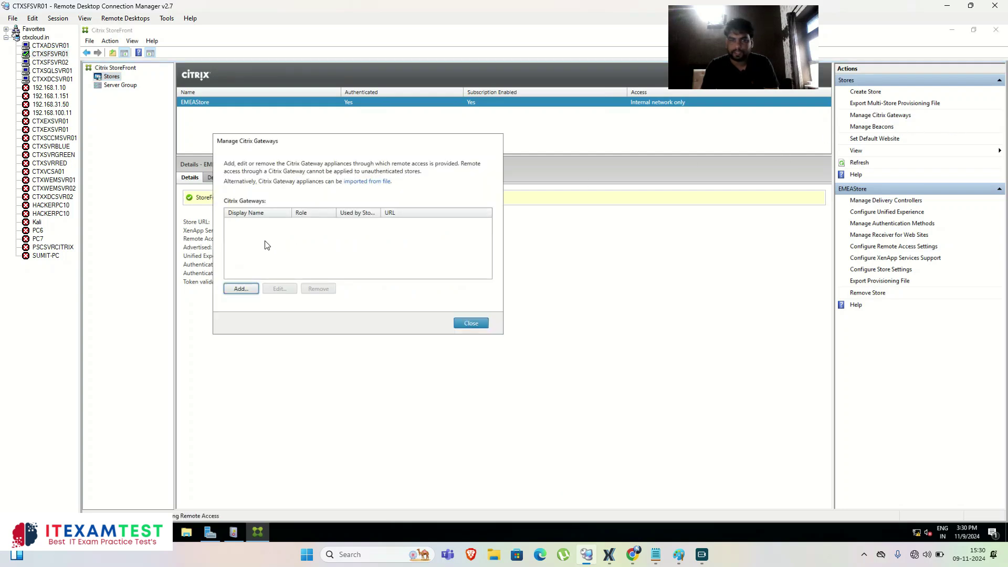
click(241, 292)
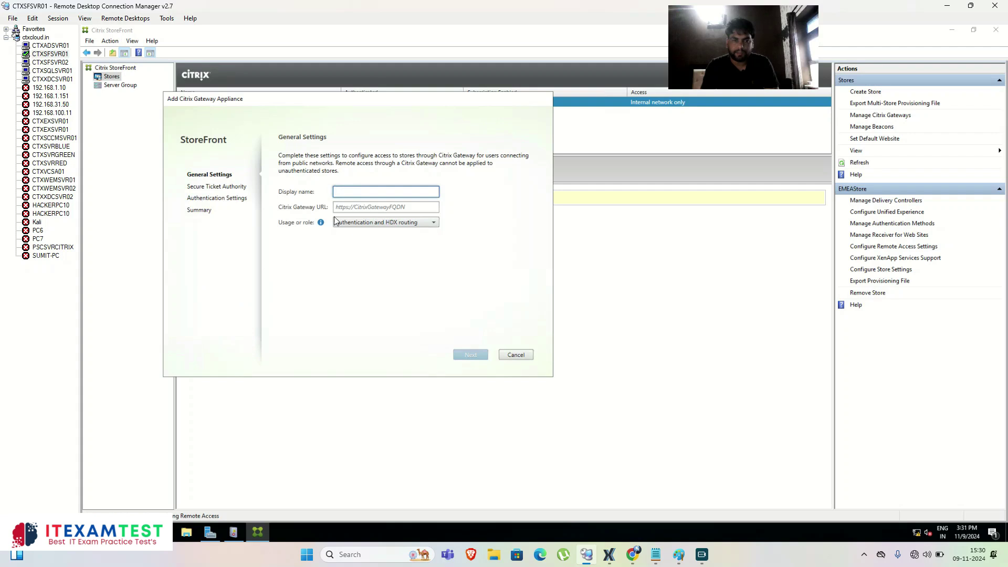
text(external)
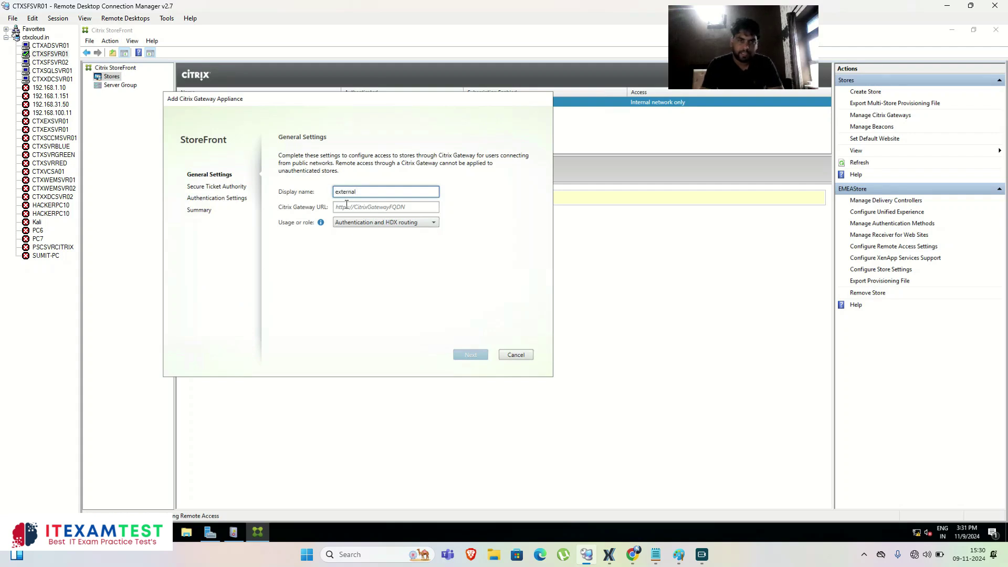
click(381, 206)
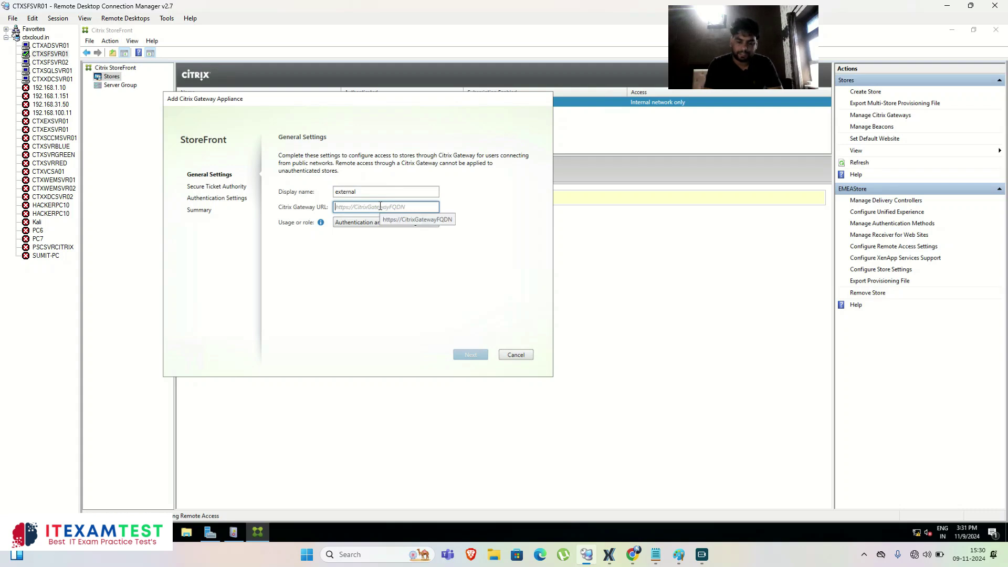
text(https:/)
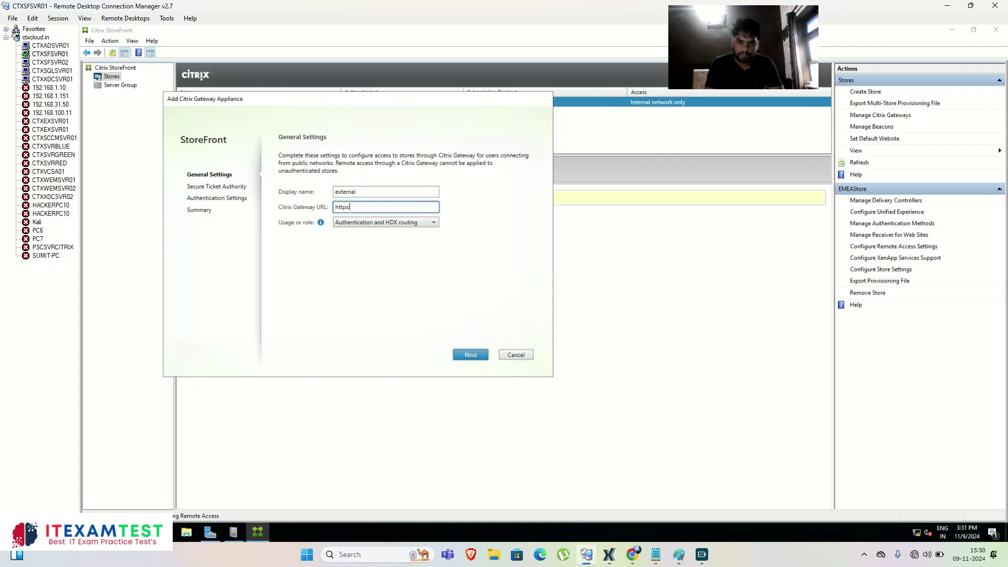
text(://externalapps.xt)
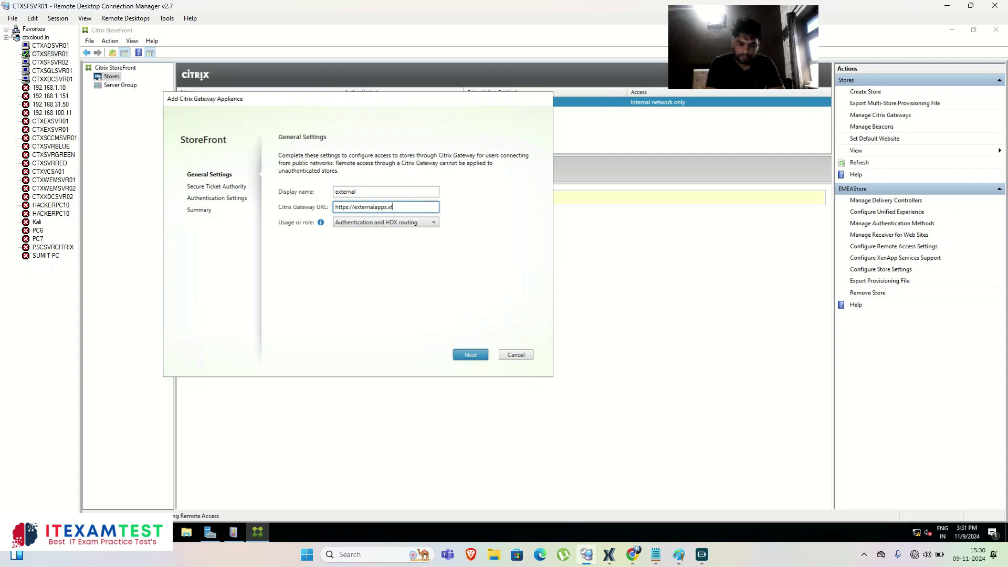
text(in)
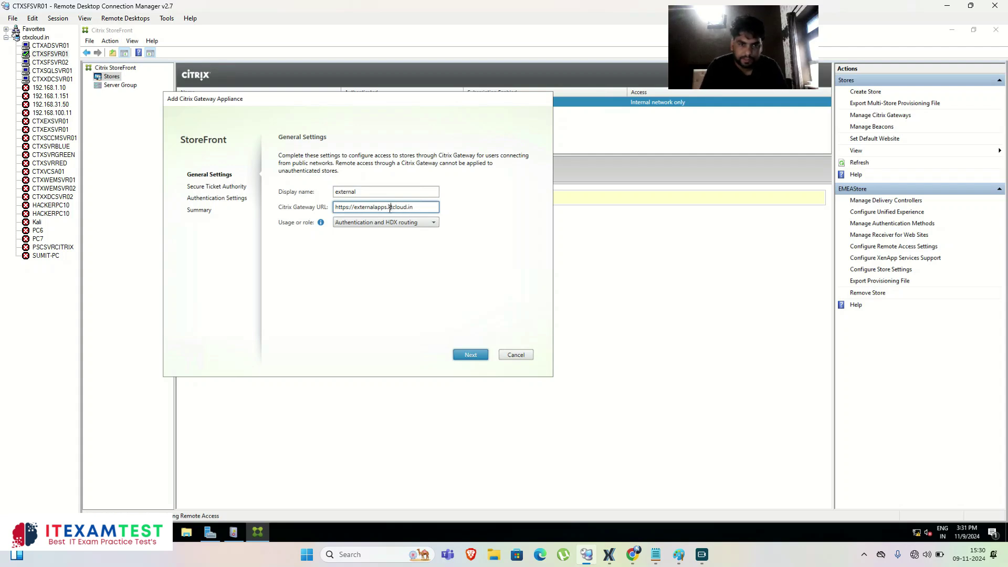
drag(425, 208, 391, 206)
key(BackSpace)
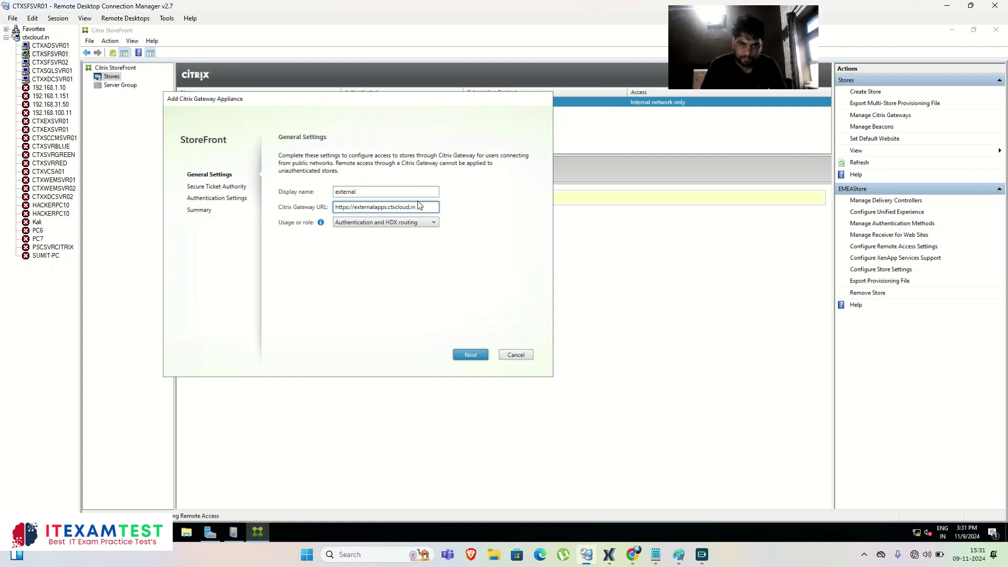
click(463, 355)
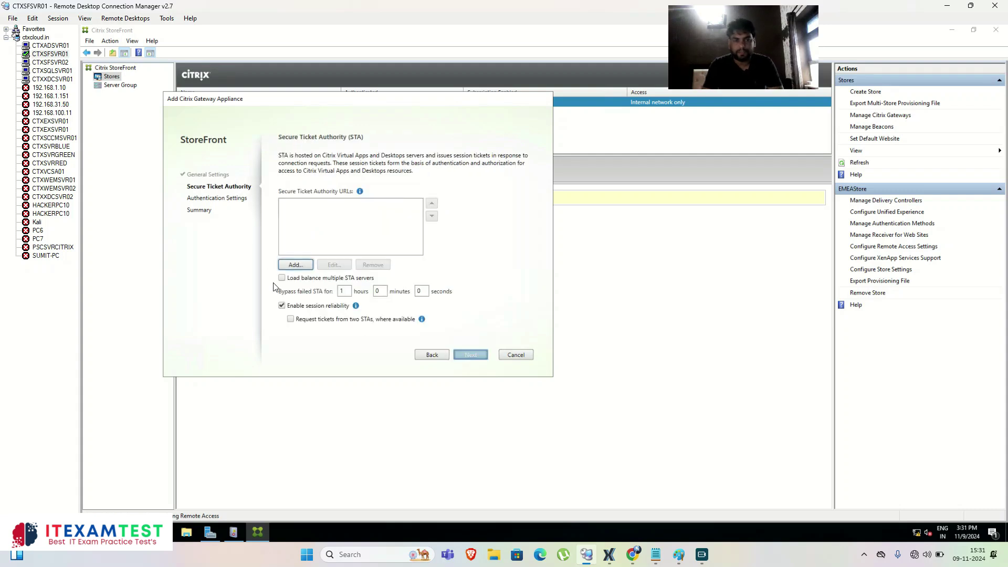
click(294, 264)
text(http:/)
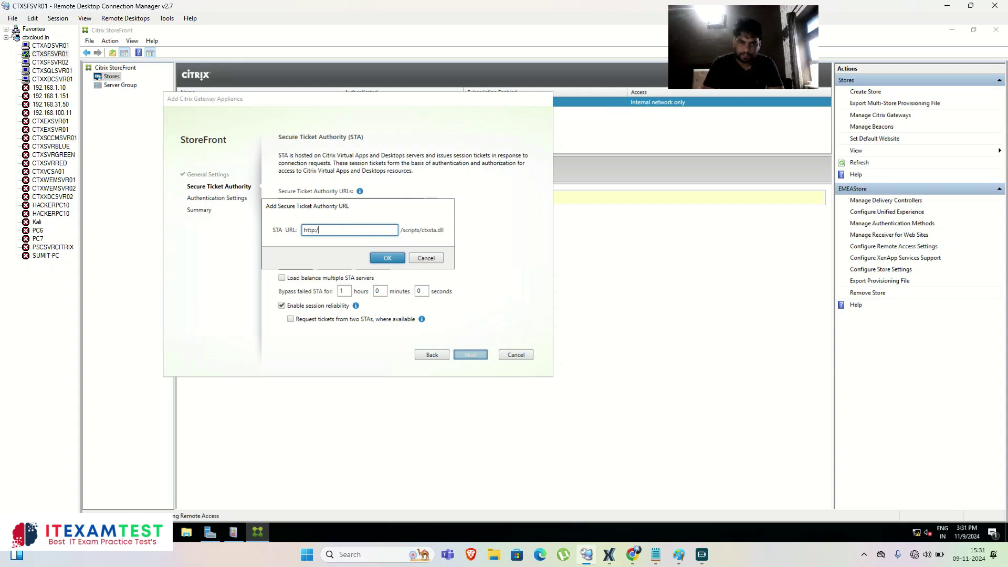
text(/192.168.1.16)
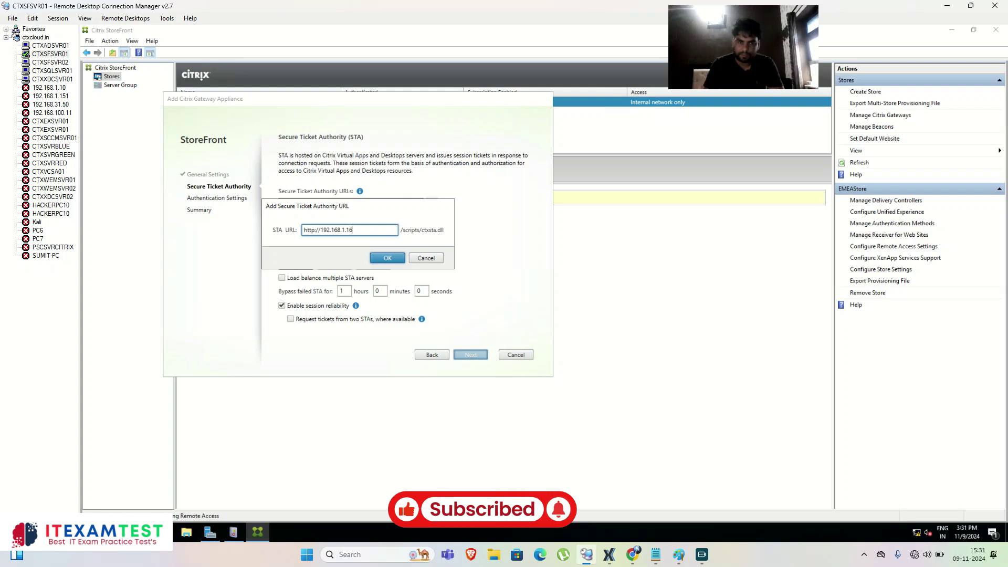
click(377, 257)
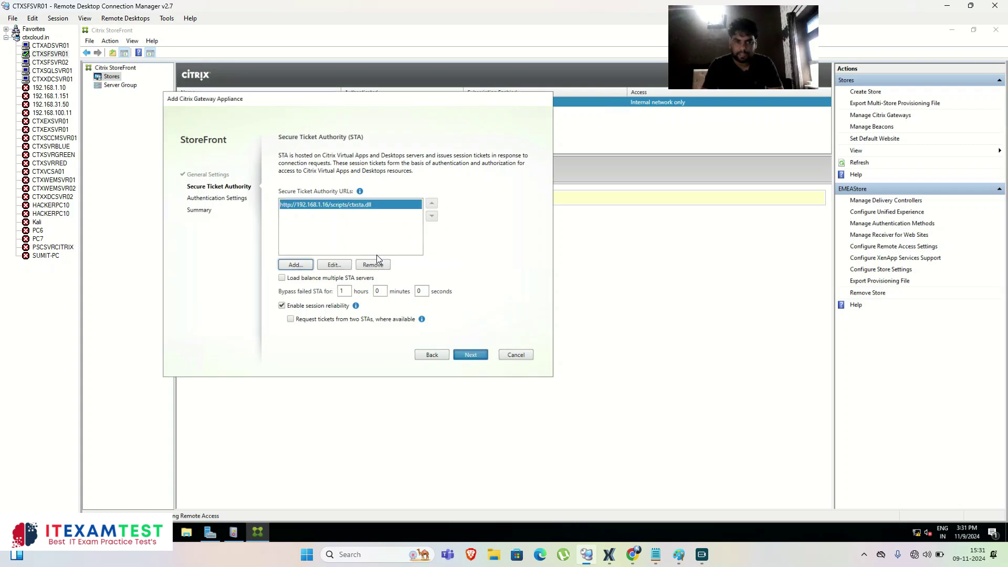
click(471, 355)
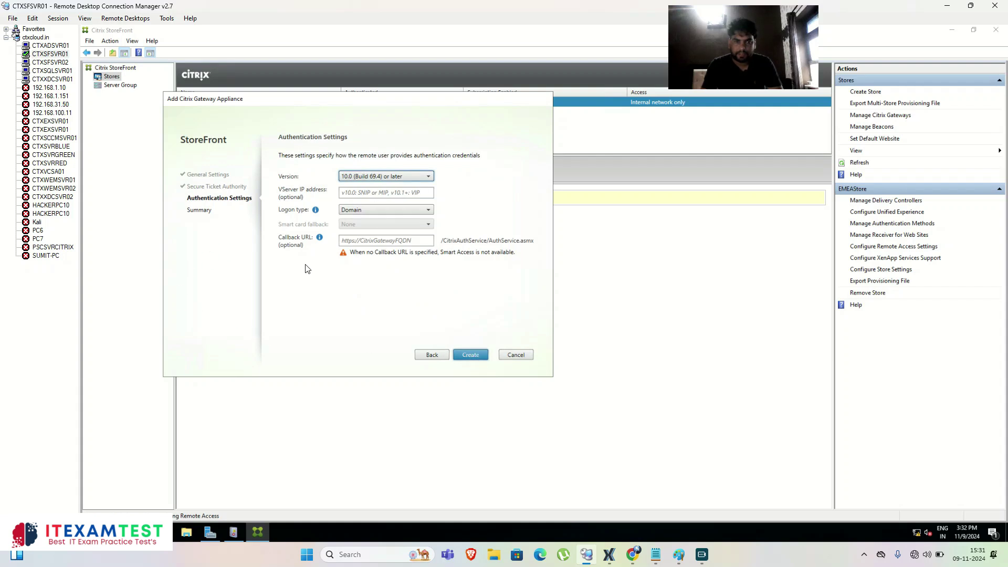
click(471, 355)
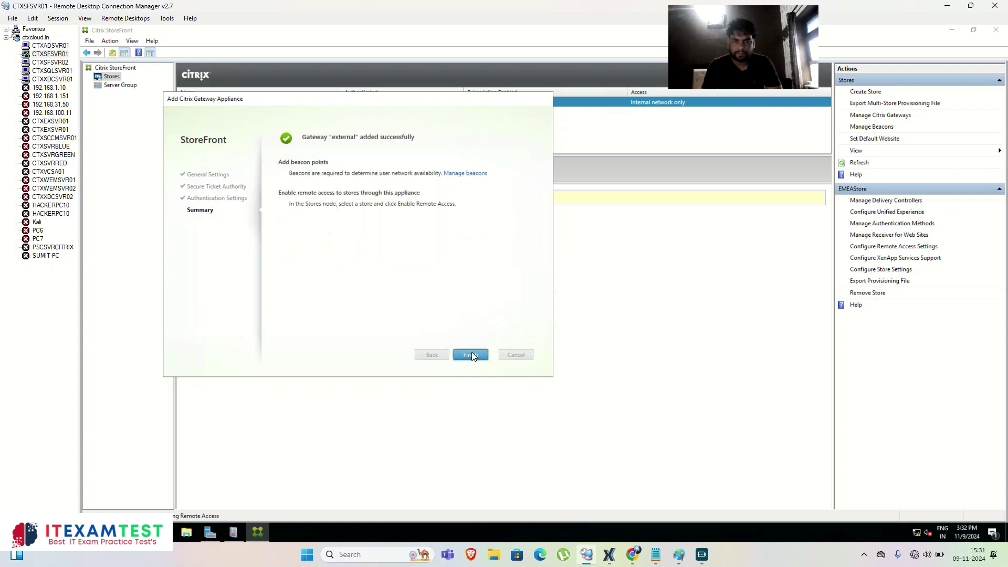
click(471, 355)
- Enable remote access (No VPN tunnel) for EMEAStore through the external gateway appliance
click(470, 323)
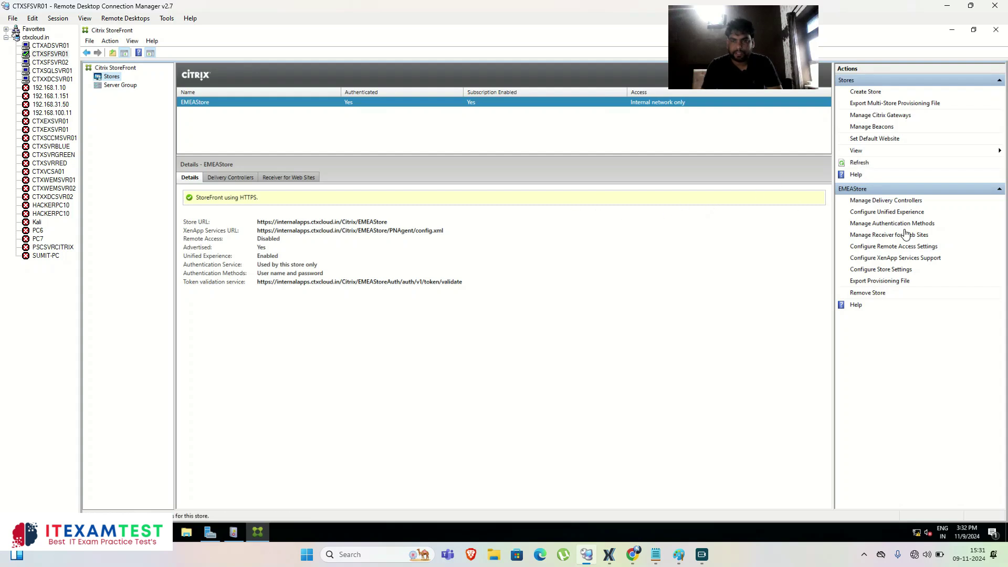
click(890, 248)
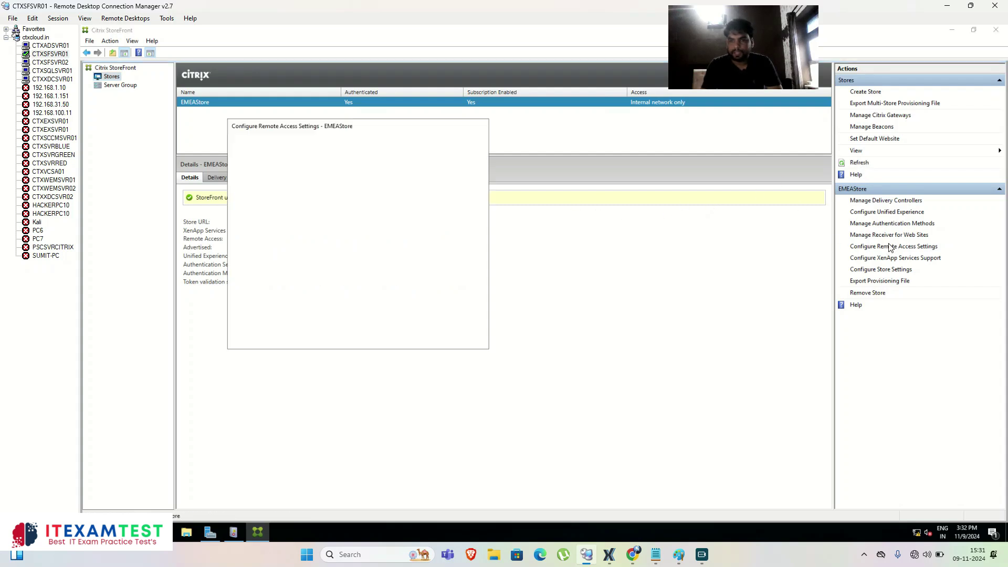
click(242, 176)
click(316, 250)
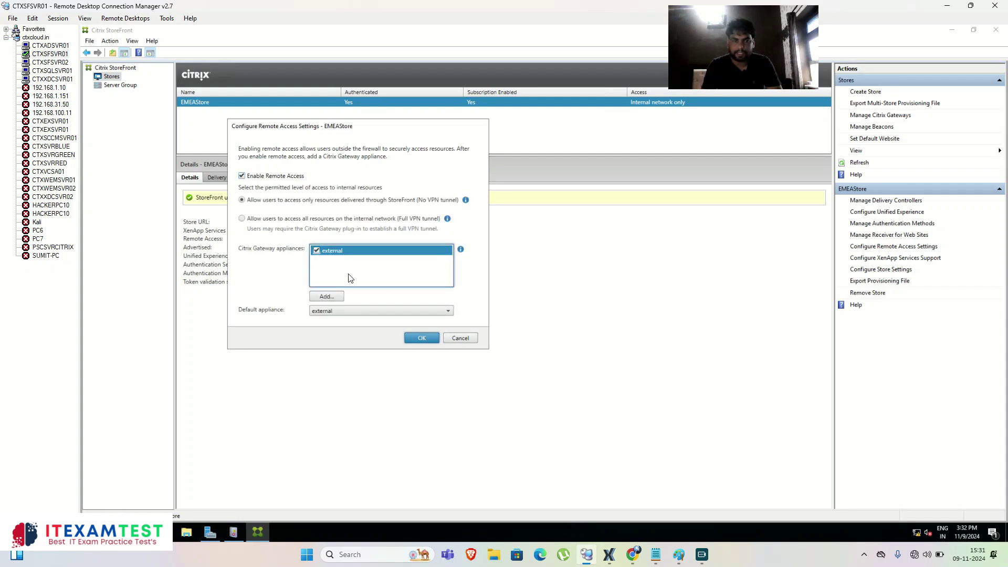
click(422, 338)
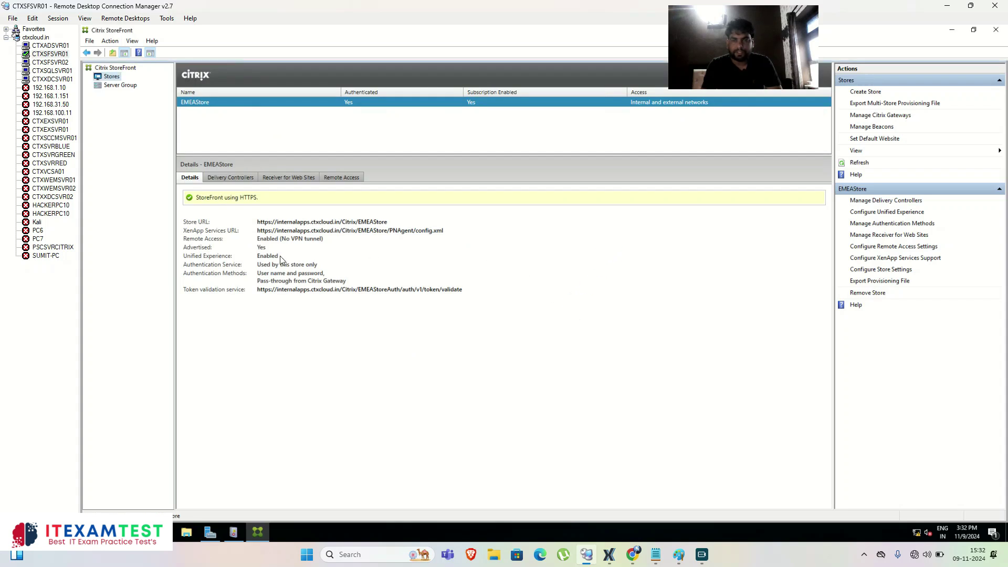
click(121, 85)
- Propagate the new store settings from the server group to both StoreFront servers
click(889, 114)
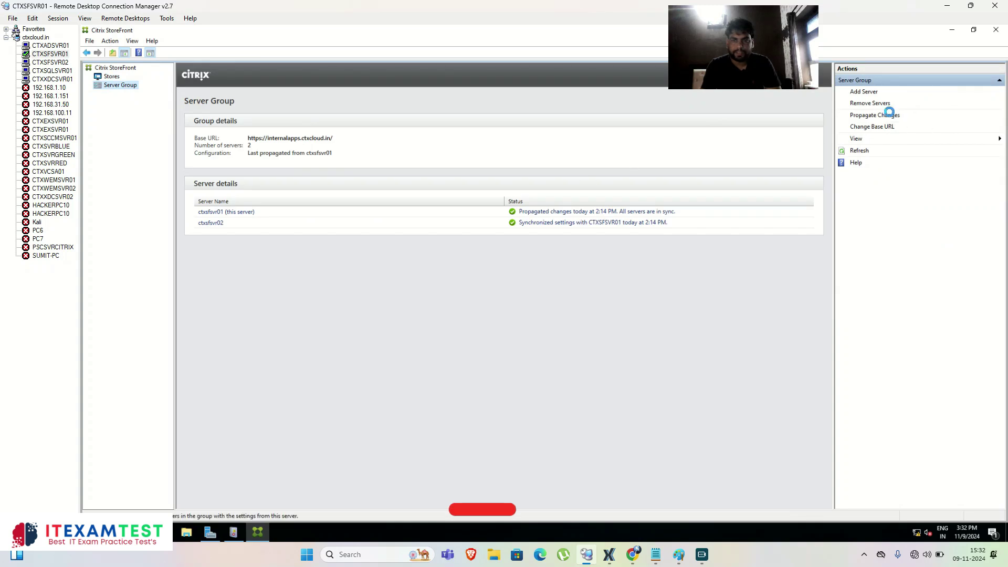
click(398, 278)
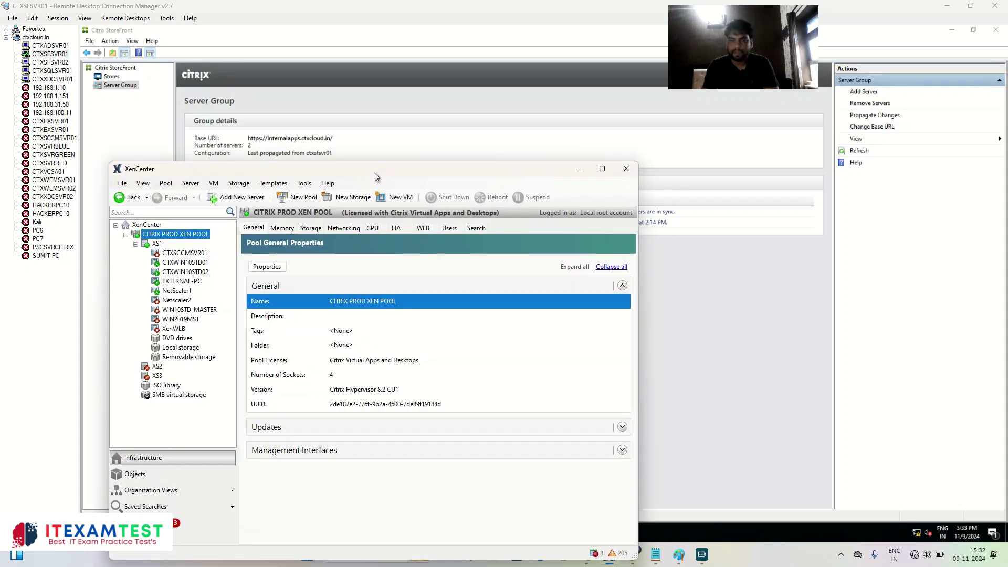
drag(374, 172, 418, 171)
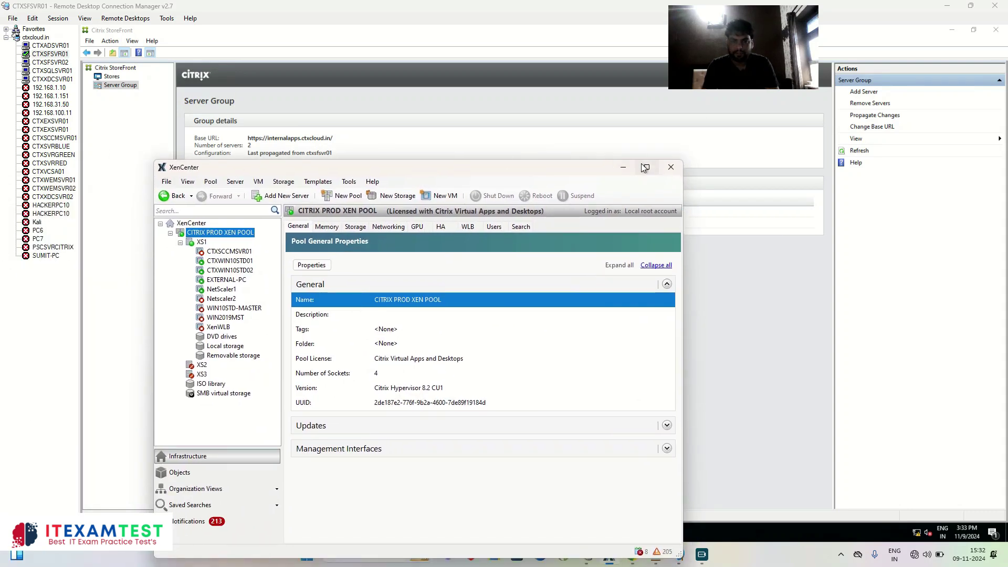
- Maximize XenCenter and compare the network interfaces of EXTERNAL-PC and CTXWIN10STD02
click(645, 167)
click(81, 116)
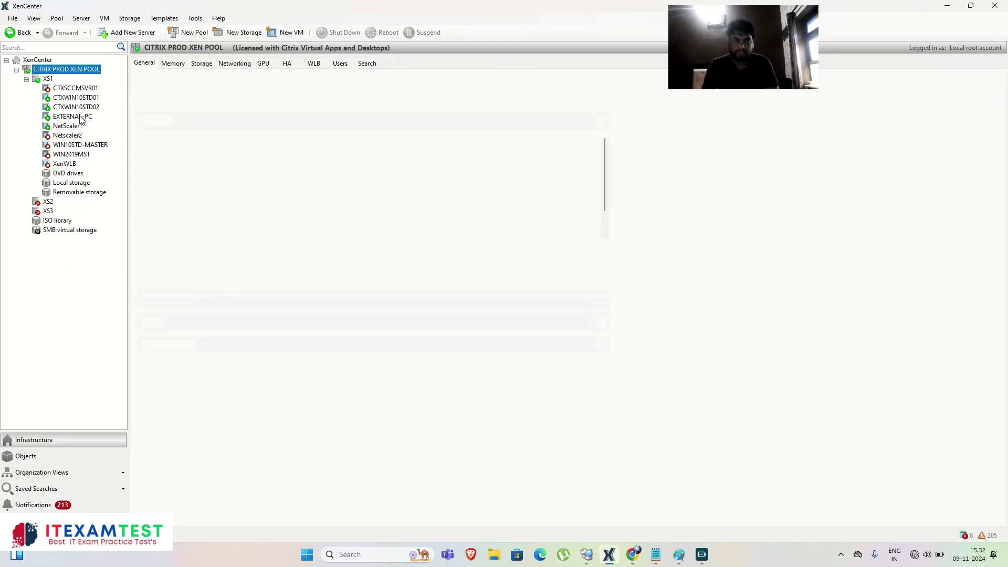
click(234, 63)
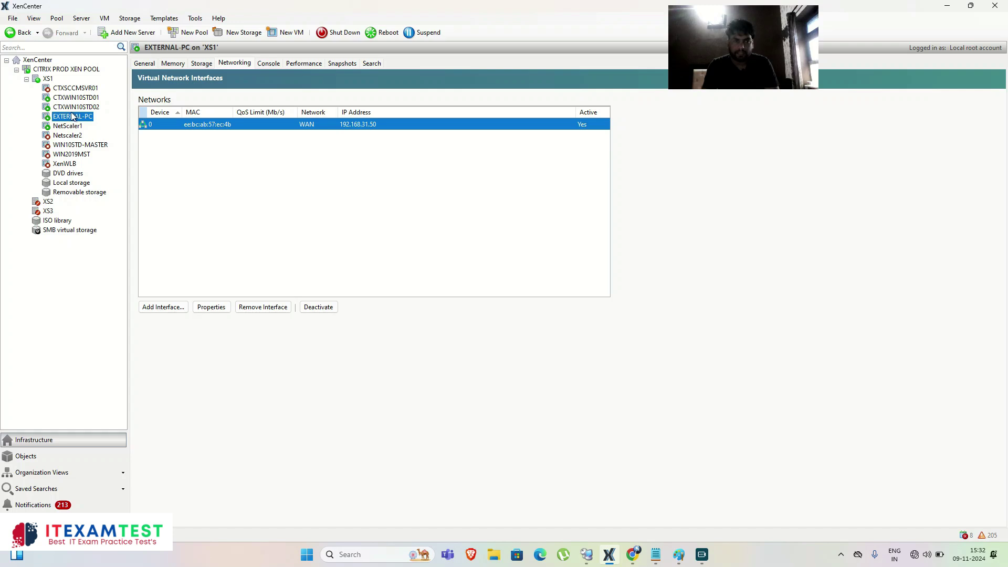
click(74, 107)
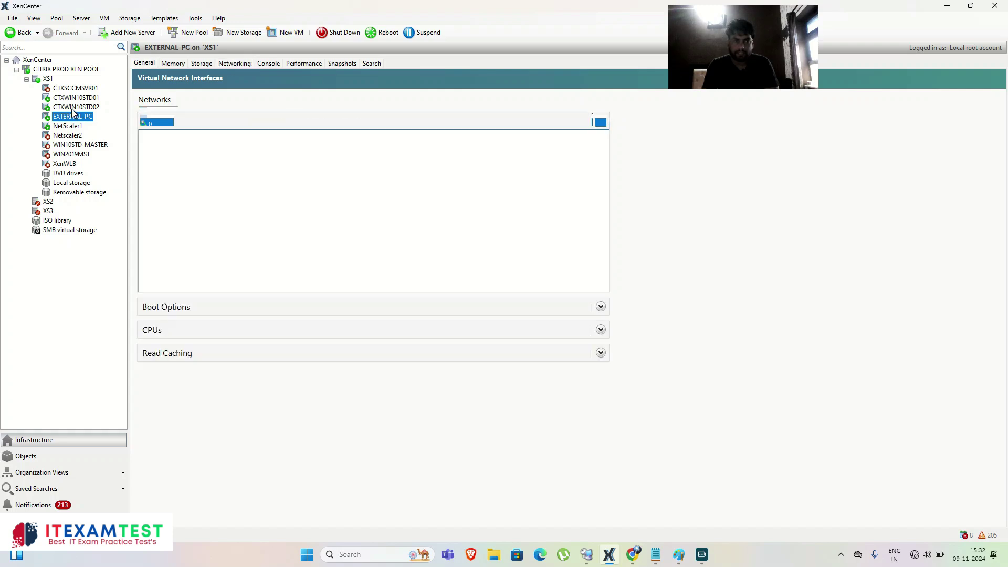
click(234, 62)
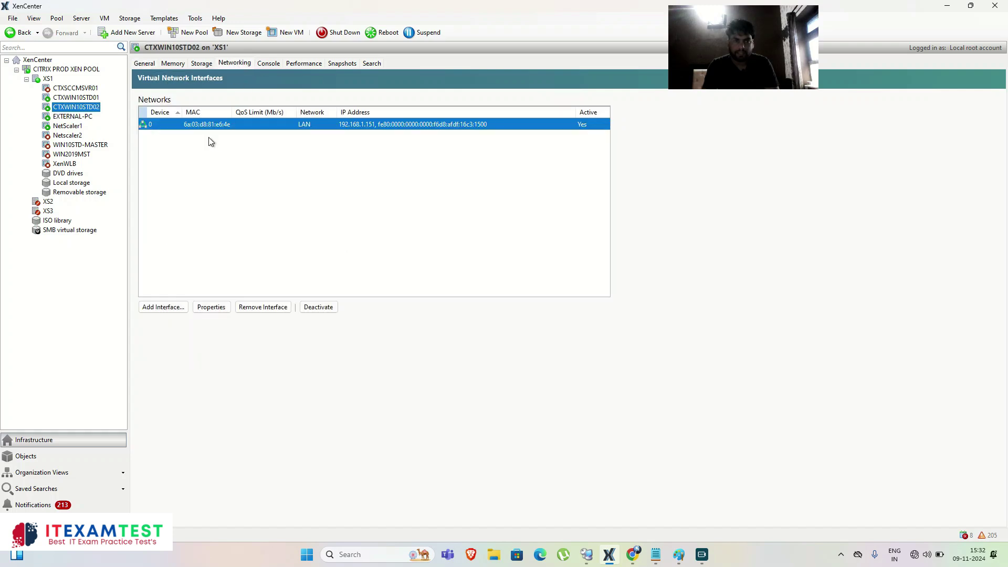
click(84, 119)
- Open EXTERNAL-PC's console and sign in to the Administrator account with its password
click(275, 65)
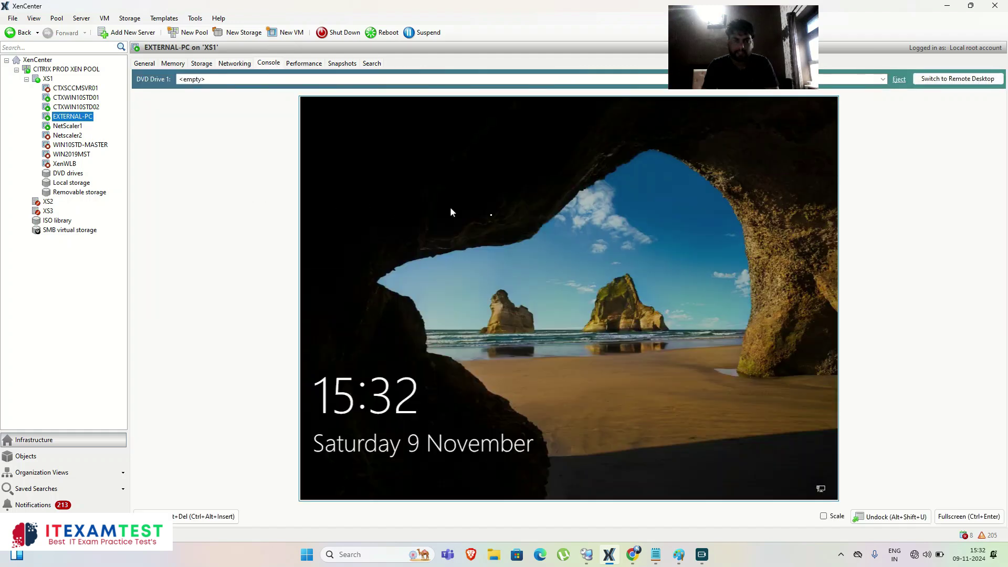
click(218, 519)
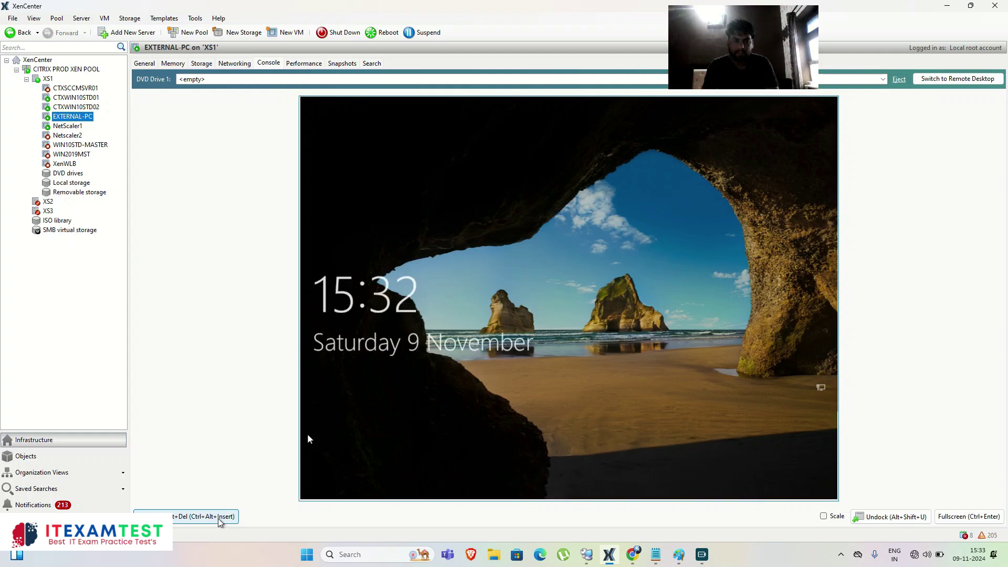
text(********)
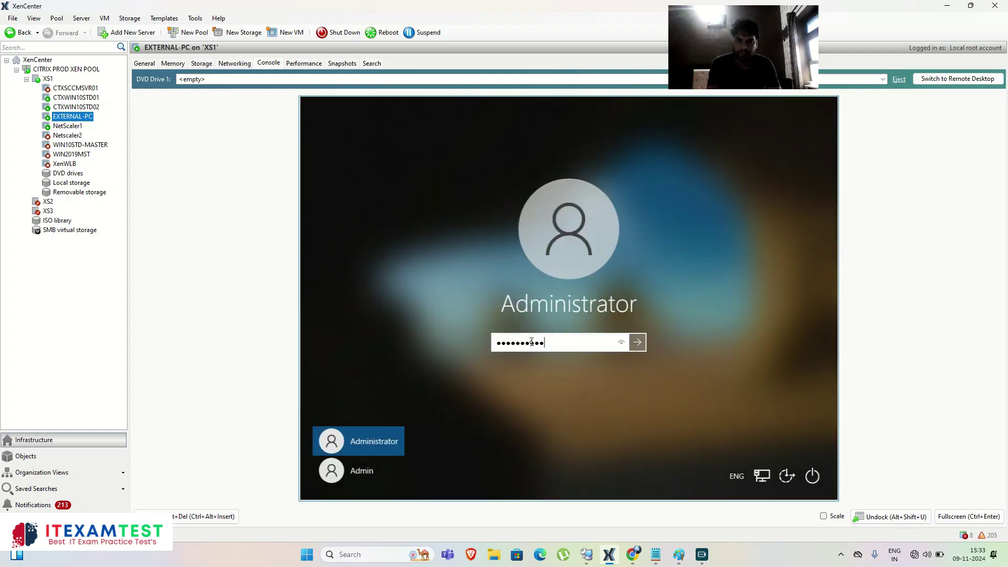
key(Return)
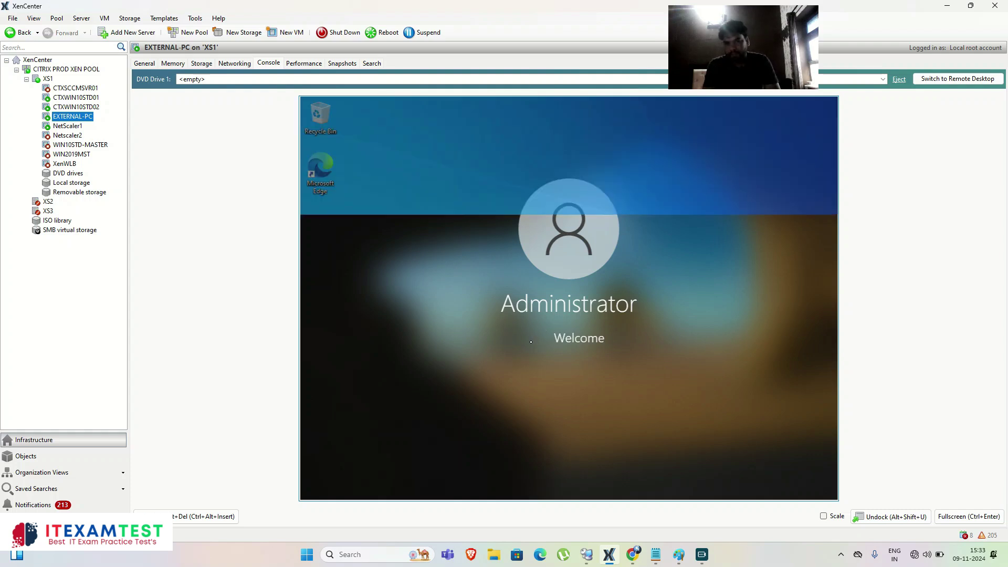
- Check StoreFront propagation progress, then close the Citrix Receiver tab for a fresh Chrome tab
click(632, 554)
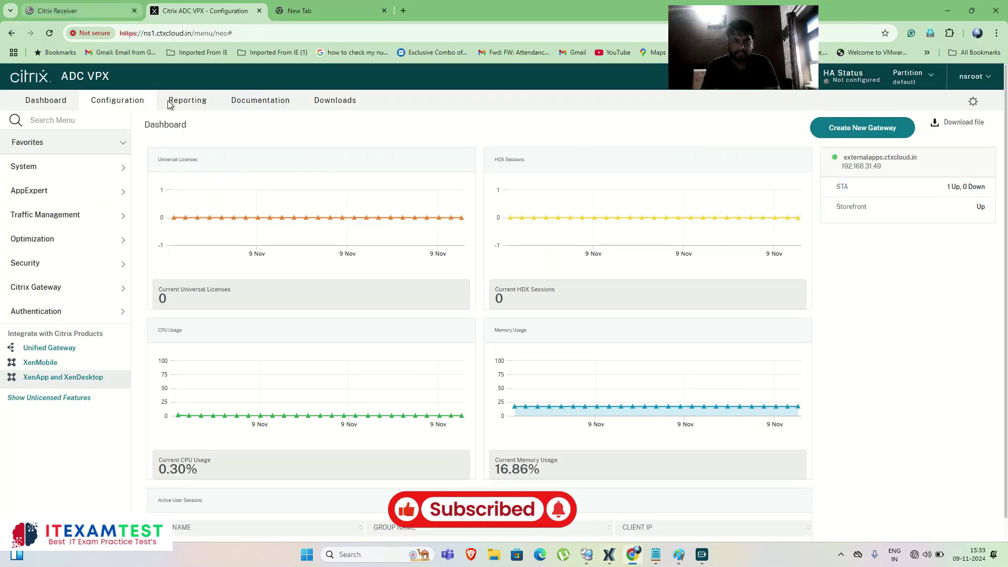
click(586, 554)
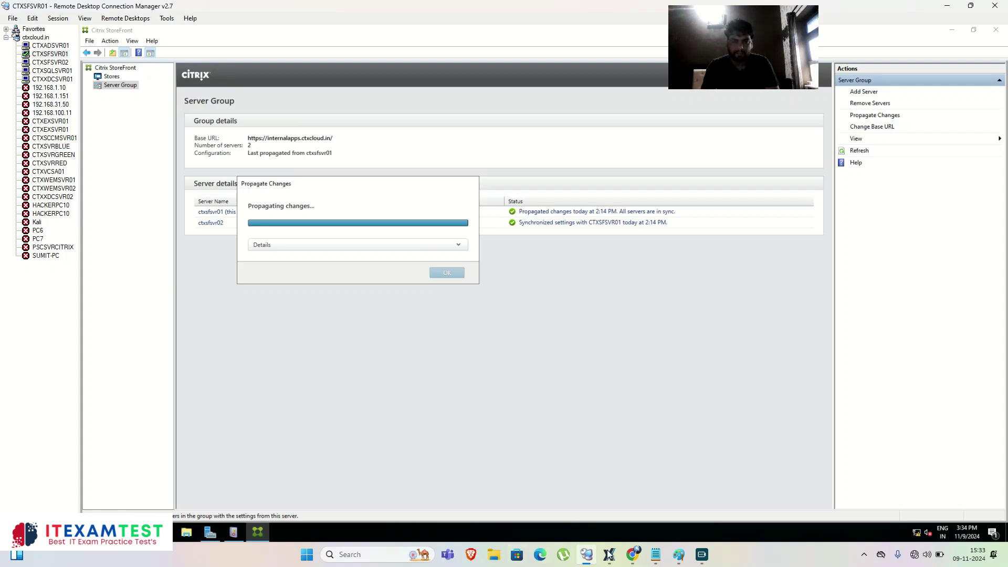
click(632, 555)
click(134, 10)
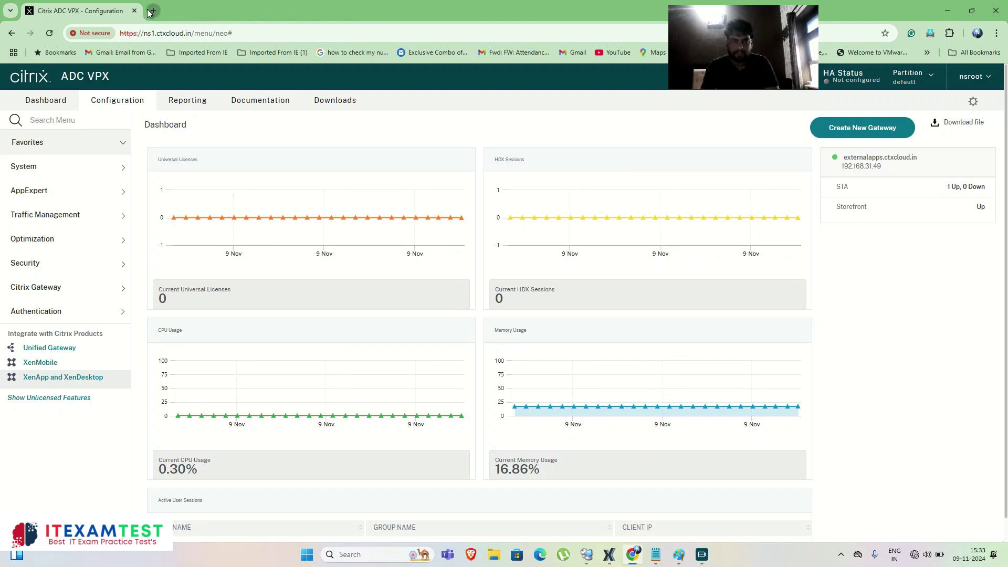
click(157, 11)
click(138, 33)
- Load the internal StoreFront site internalapps.ctxcloud.in and sign in with the user's name and password
text(https://)
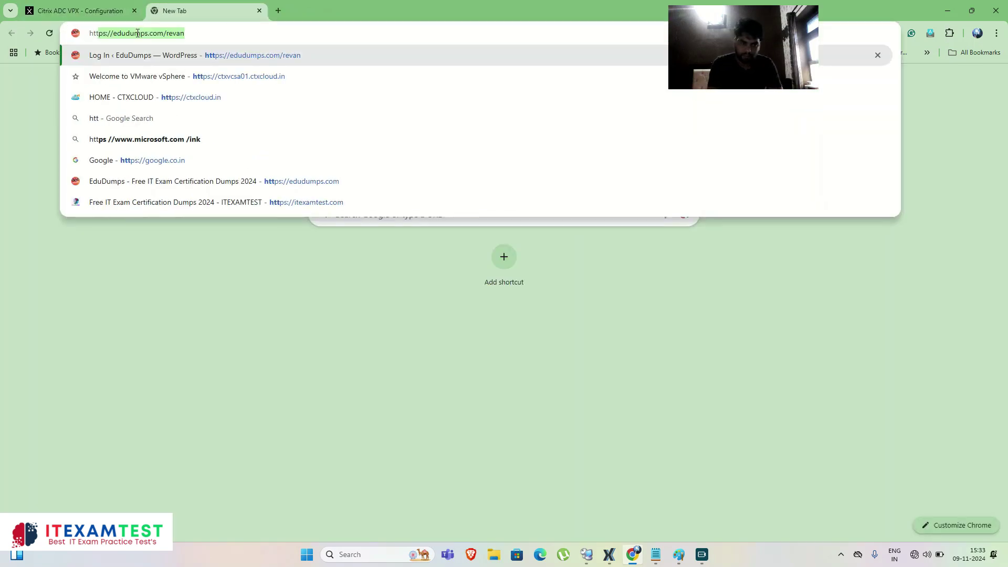
text(internalap)
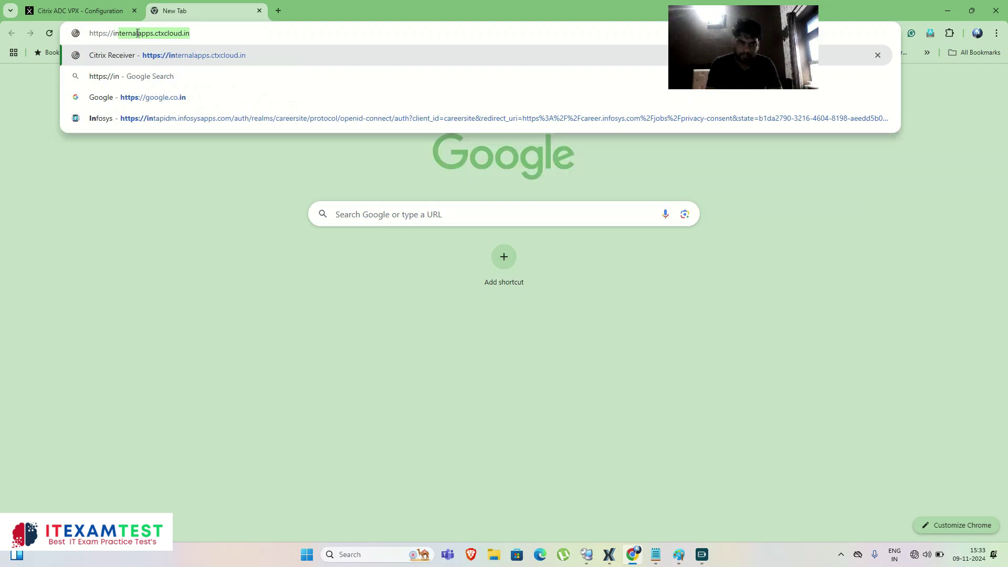
key(Return)
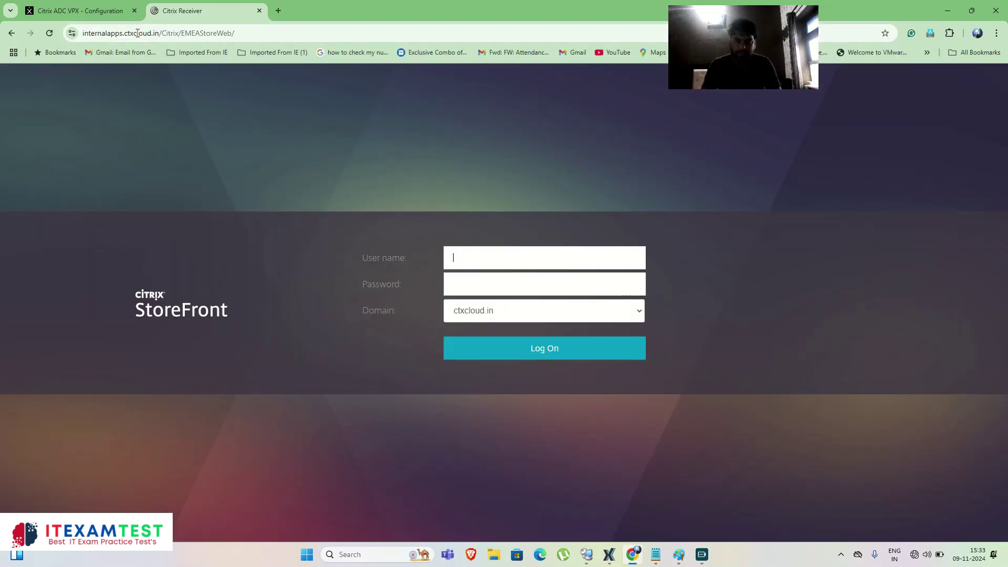
key(Tab)
text(**********)
key(Return)
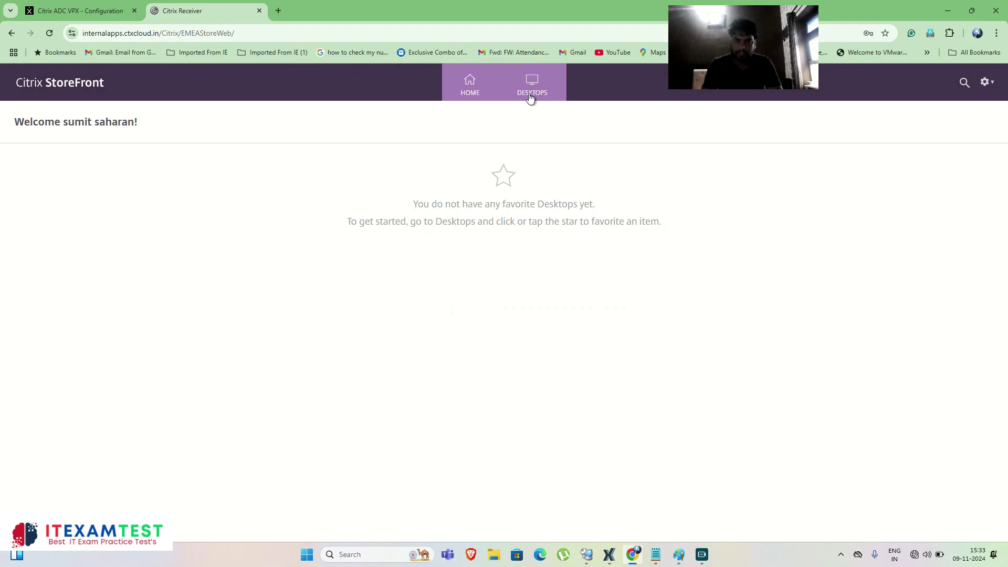
- Open the StoreFront Desktops list showing the Windows10-Standerd desktop
click(531, 94)
click(453, 98)
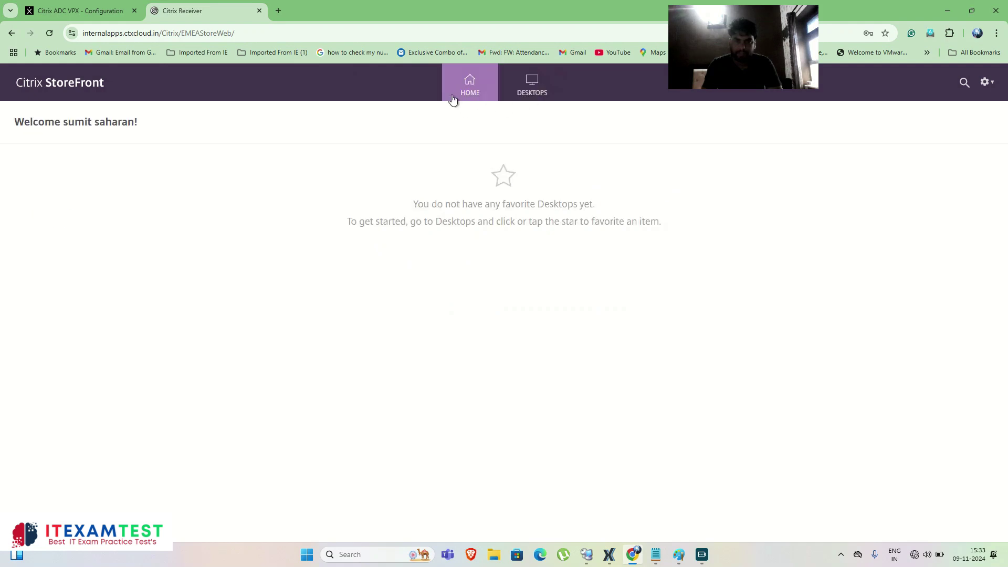
click(536, 84)
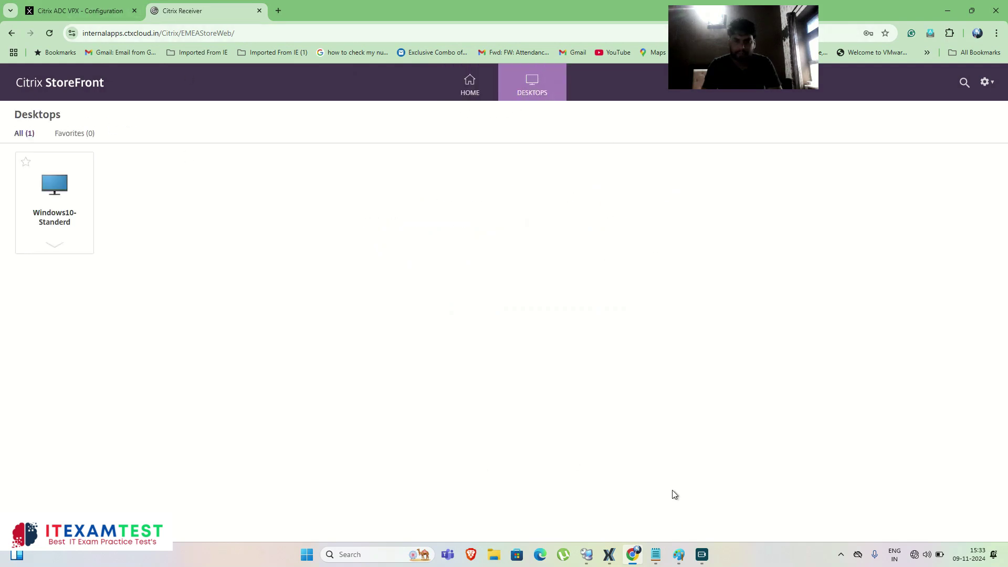
click(607, 555)
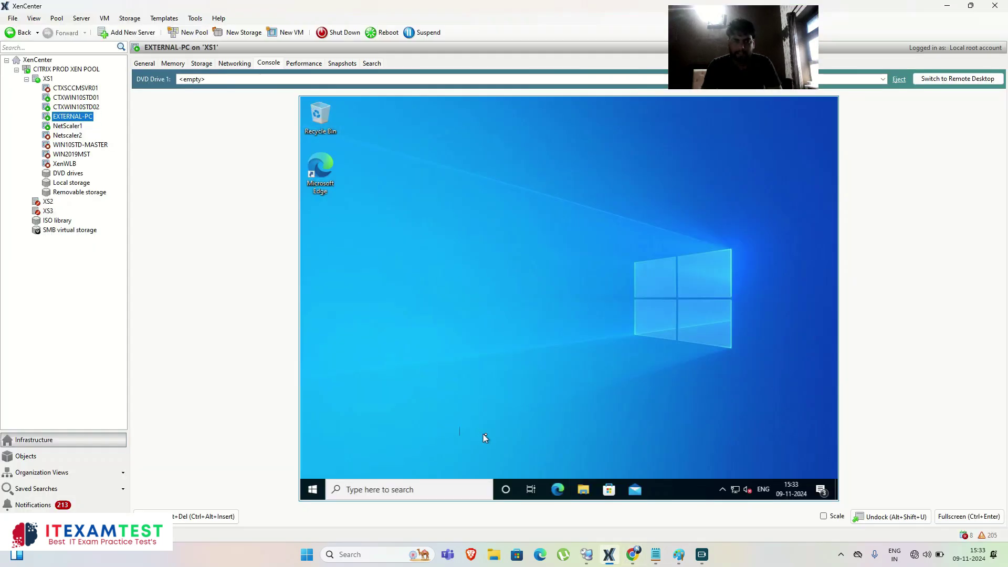
click(551, 490)
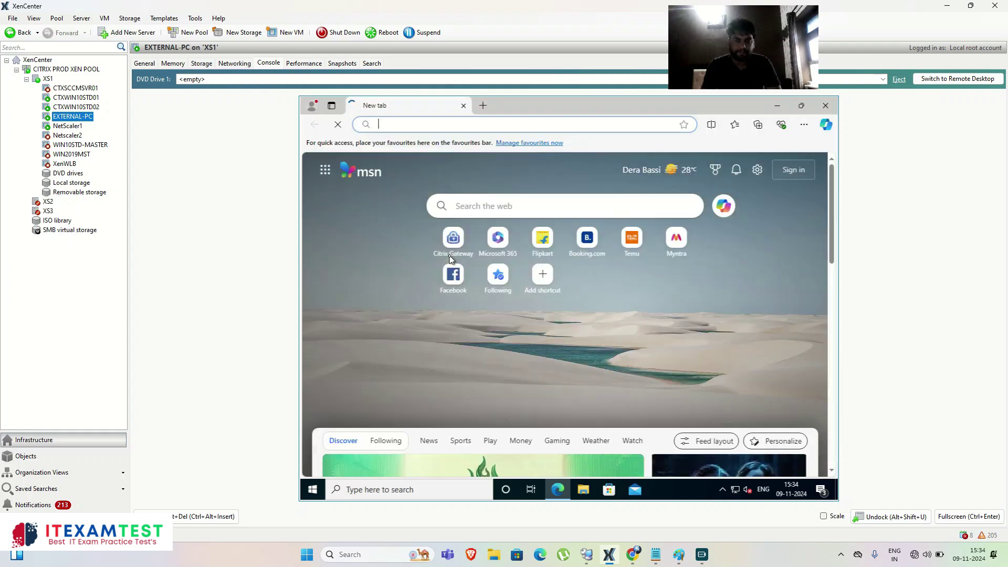
click(382, 123)
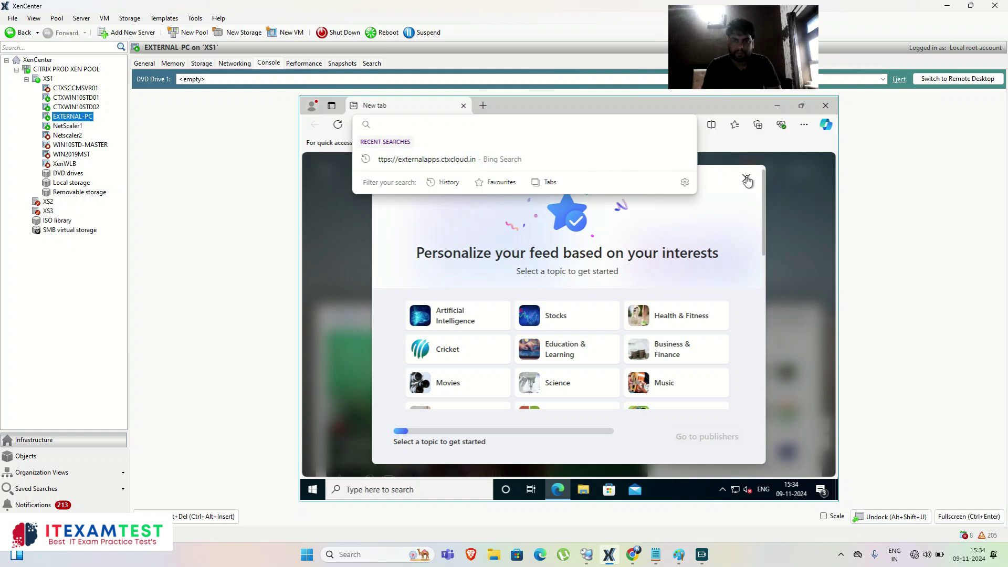
click(746, 178)
click(416, 124)
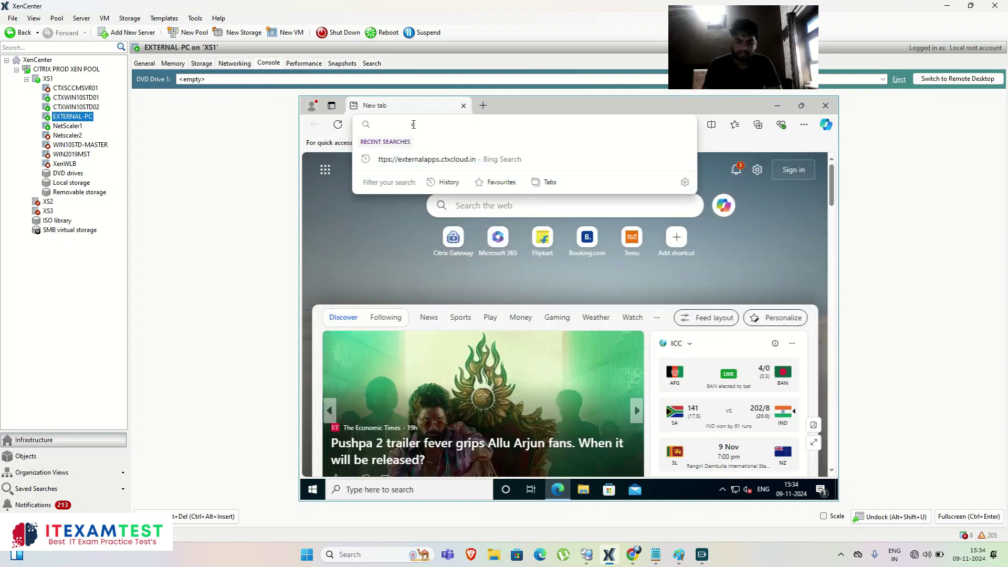
text(https://externalapps.ctxcloud.in)
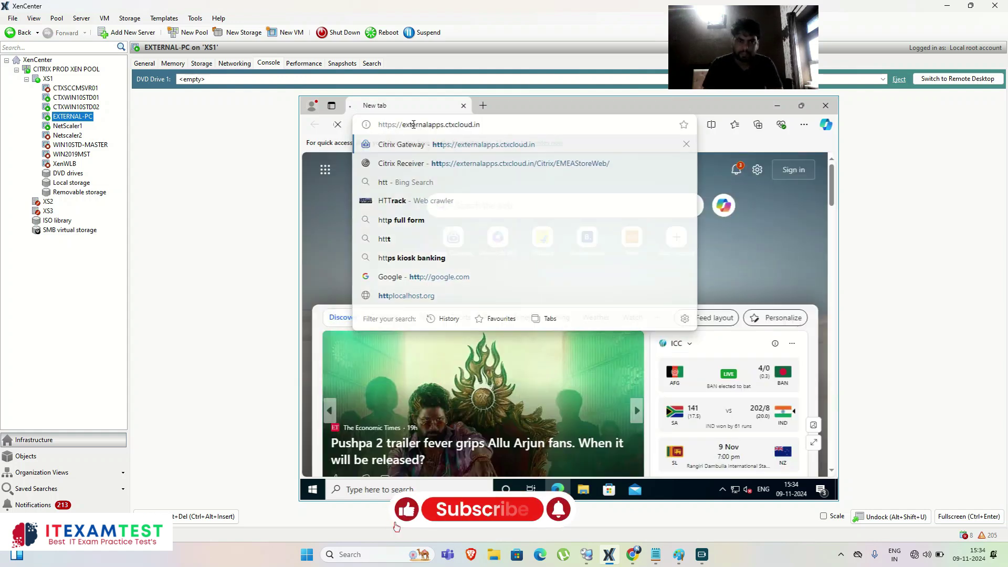
key(Return)
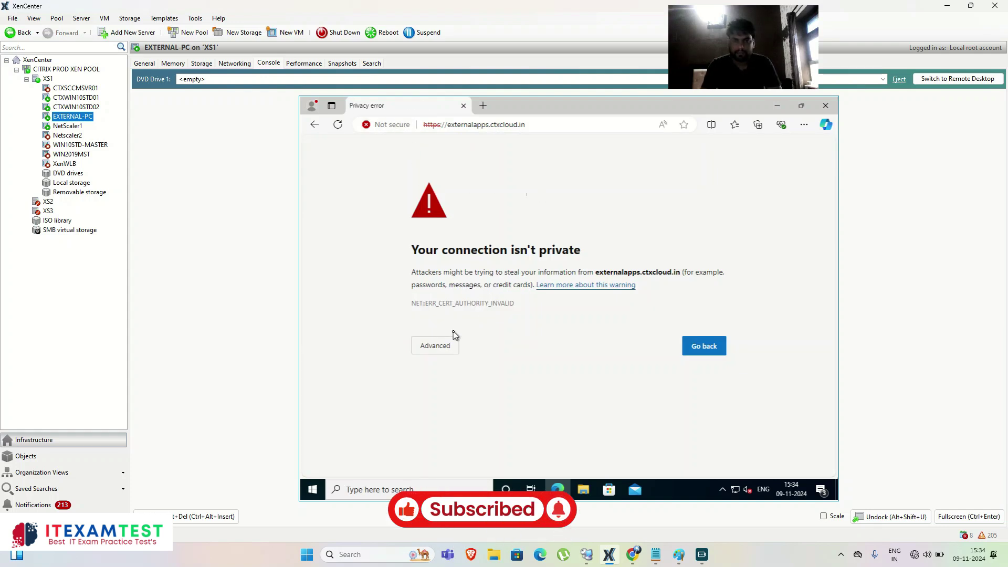
- Continue past the certificate warning and enter the user name on the Citrix Gateway logon page
click(440, 346)
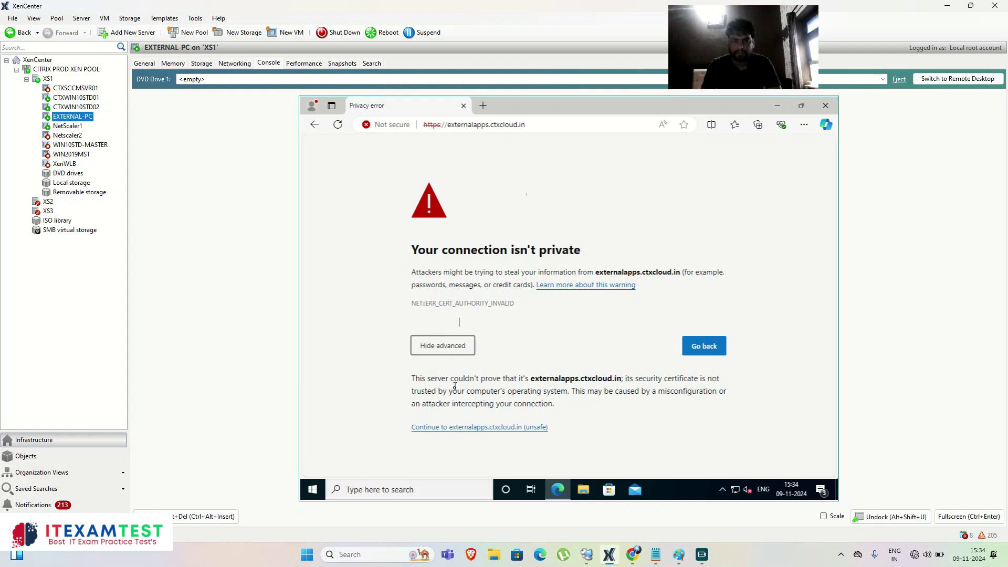
click(430, 427)
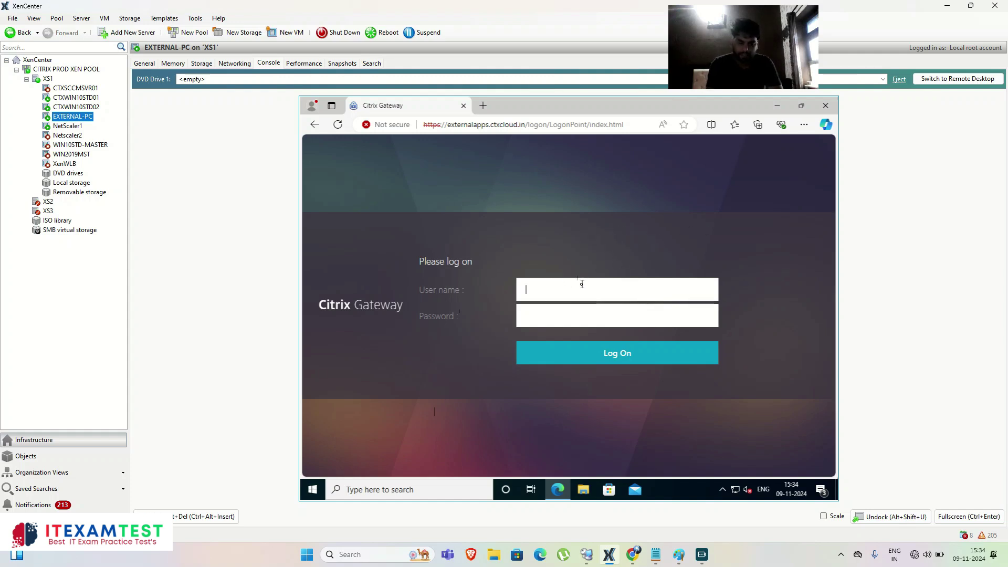
text(n)
key(Tab)
key(BackSpace)
key(BackSpace)
key(BackSpace)
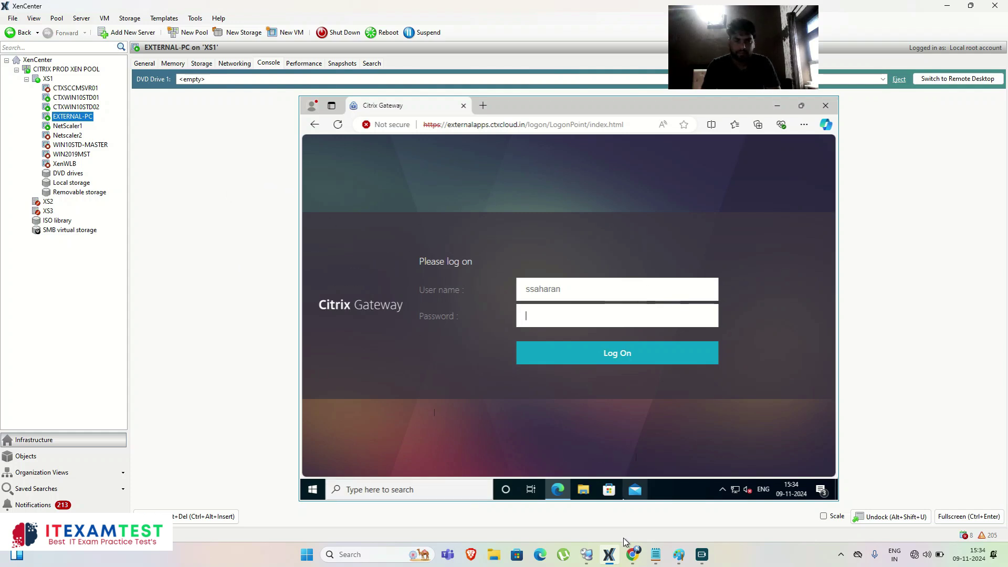
mouse_move(635, 562)
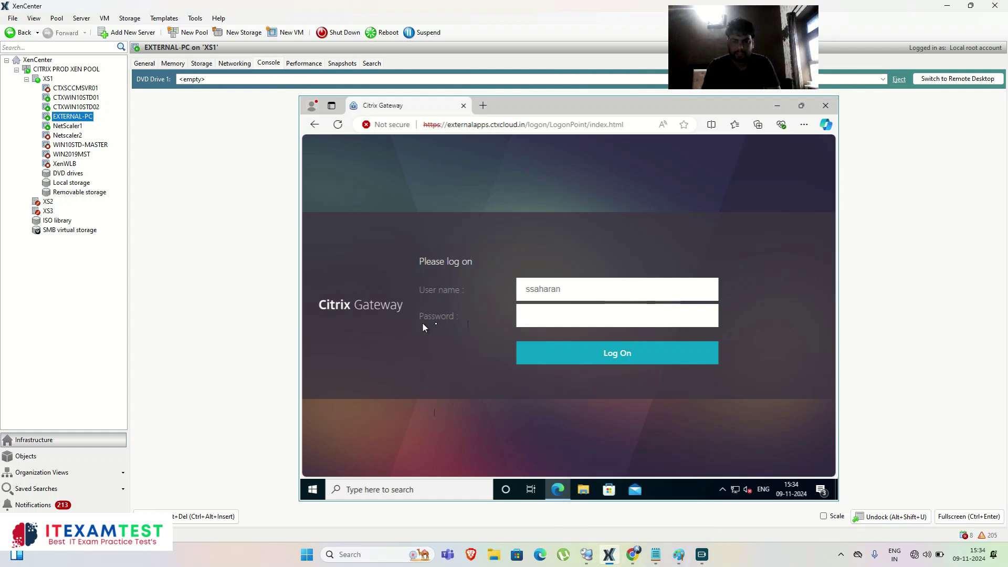
click(634, 555)
click(634, 556)
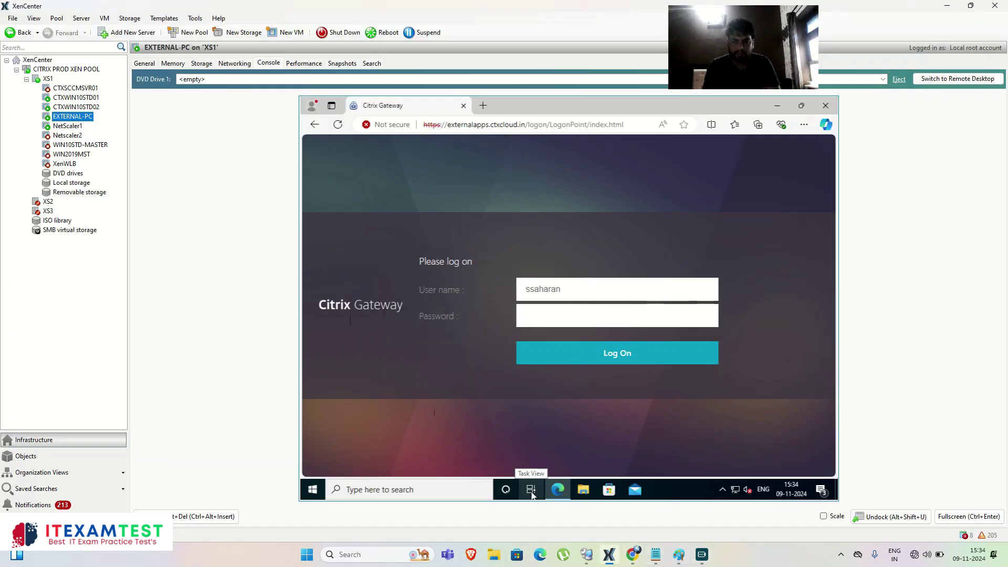
- Open the Citrix Gateway virtual server for editing in the ADC configuration
click(635, 555)
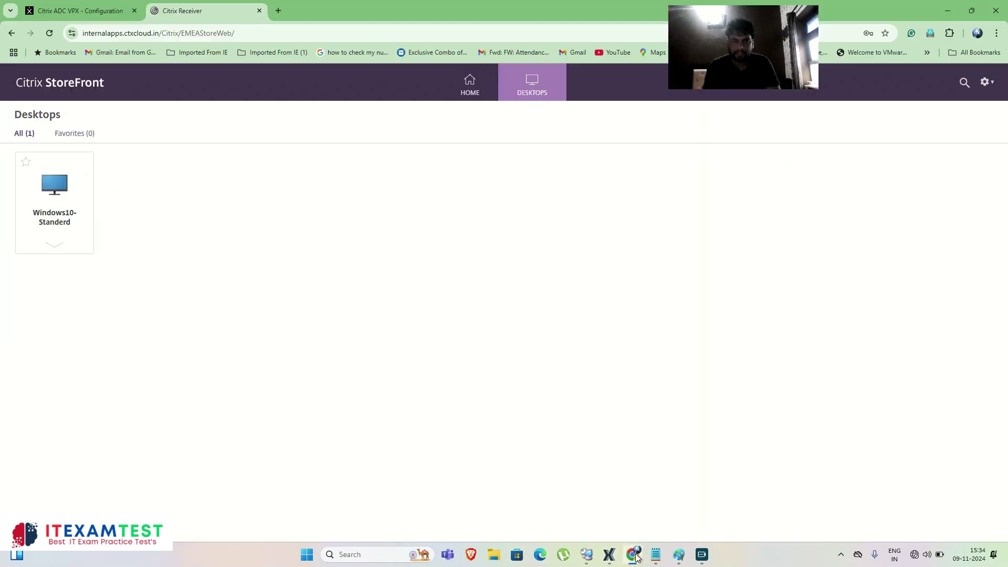
click(79, 11)
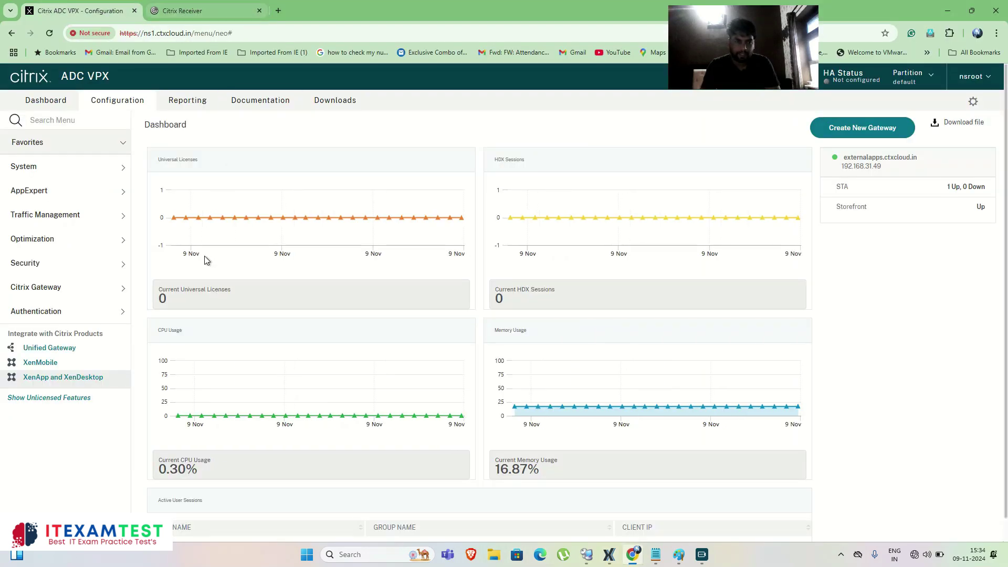
click(65, 289)
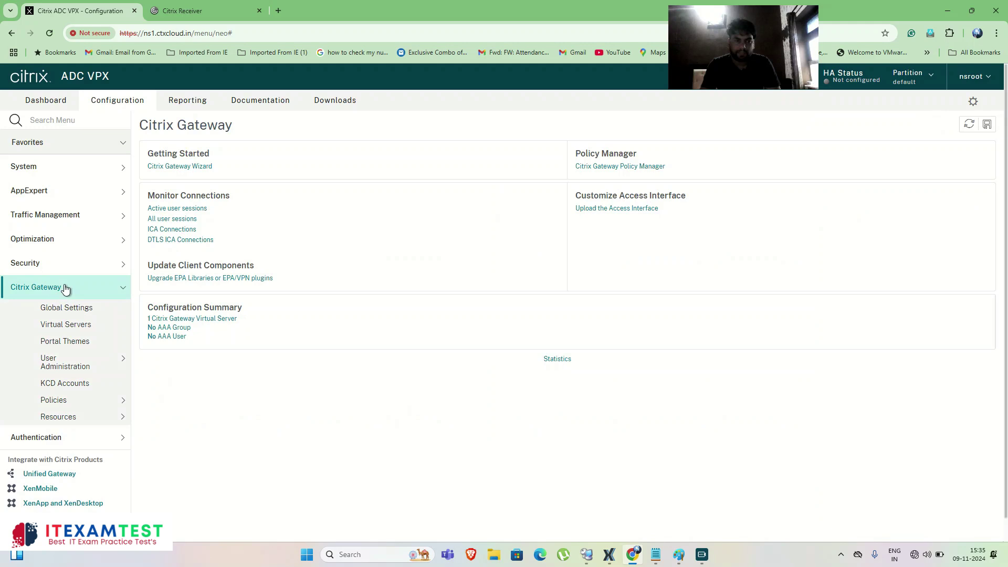
click(85, 325)
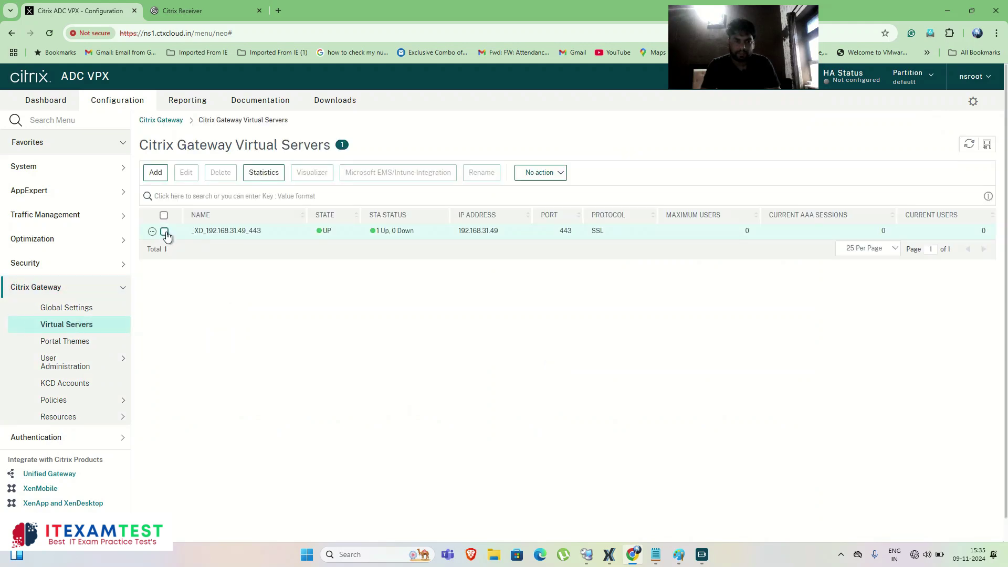
click(164, 231)
click(186, 172)
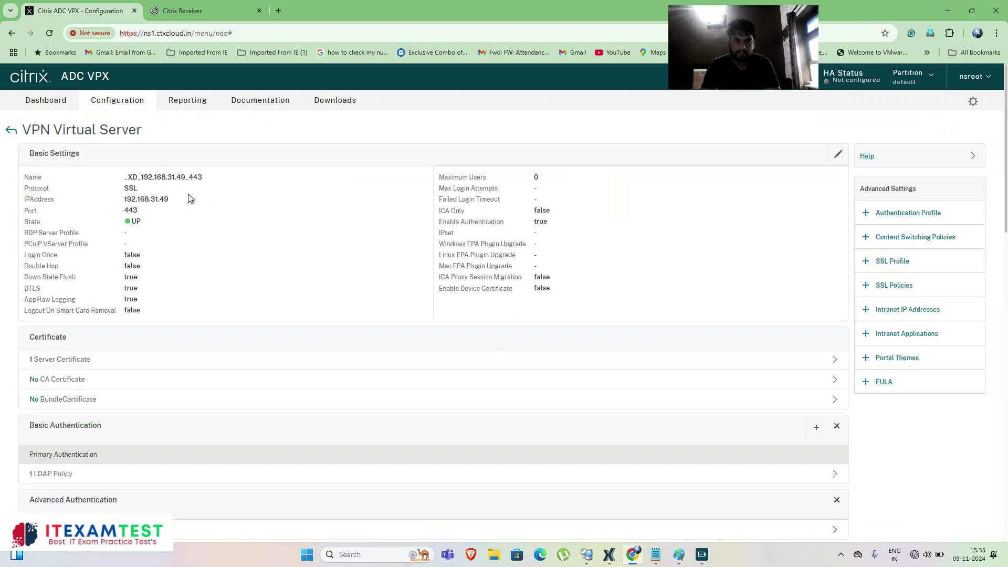
scroll(547, 224, down, 3)
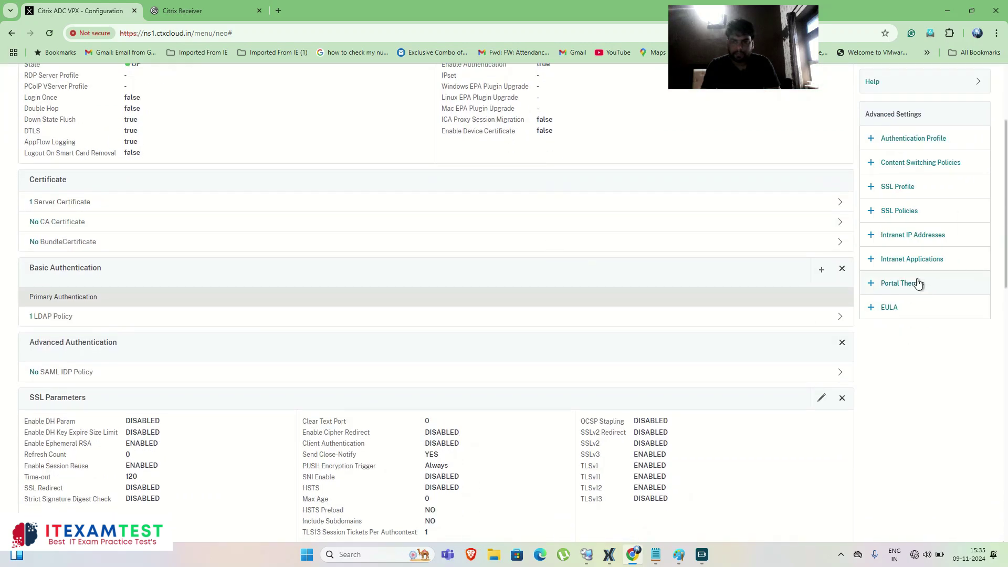
- Add the Greenbubble portal theme to the gateway virtual server, accepting the deprecation warning
click(870, 284)
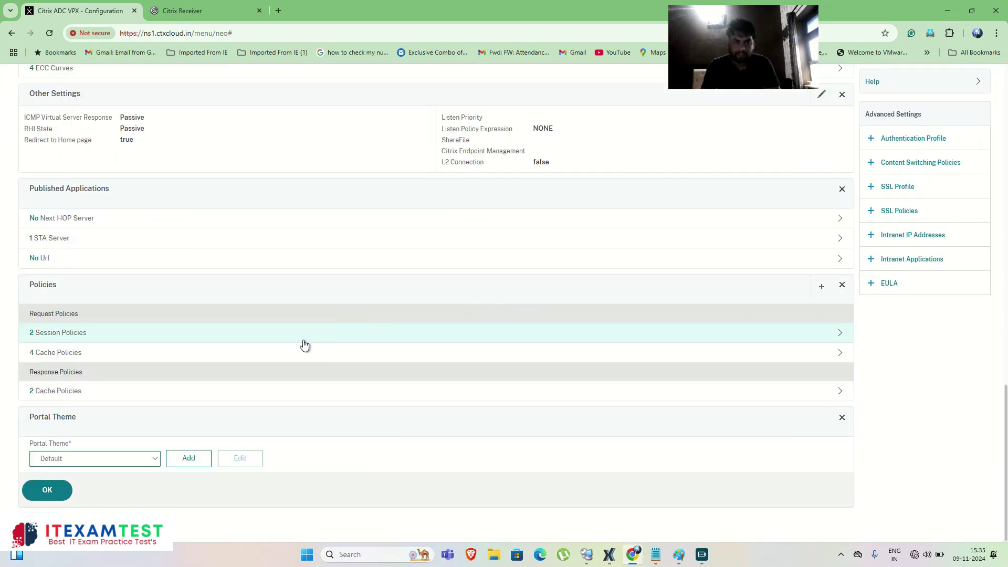
click(106, 458)
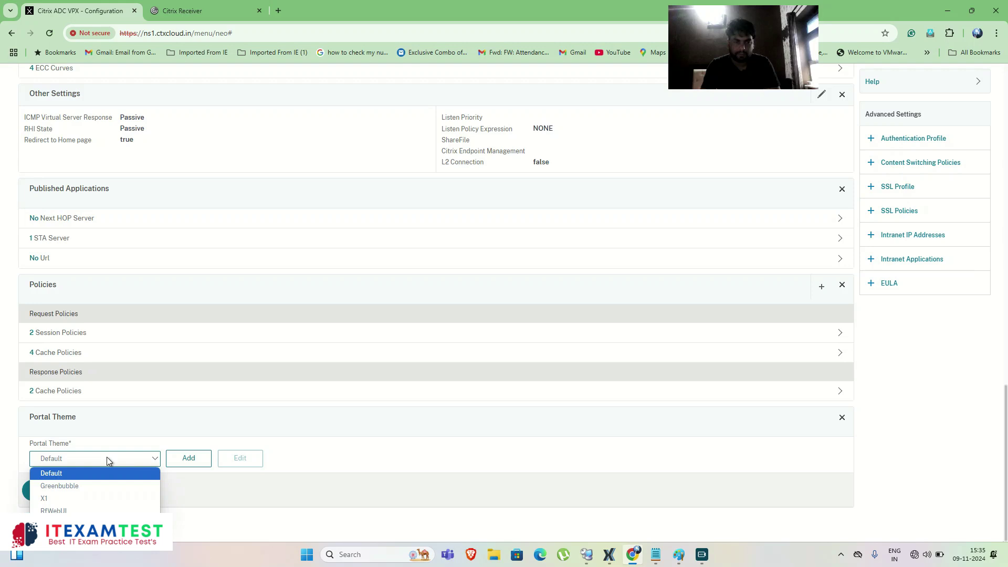
click(84, 486)
click(44, 489)
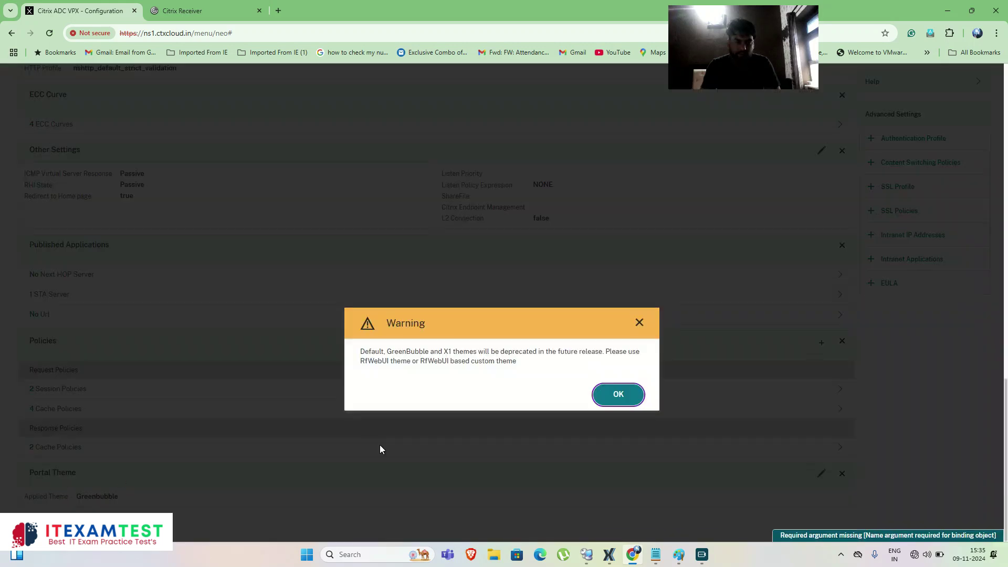
click(622, 395)
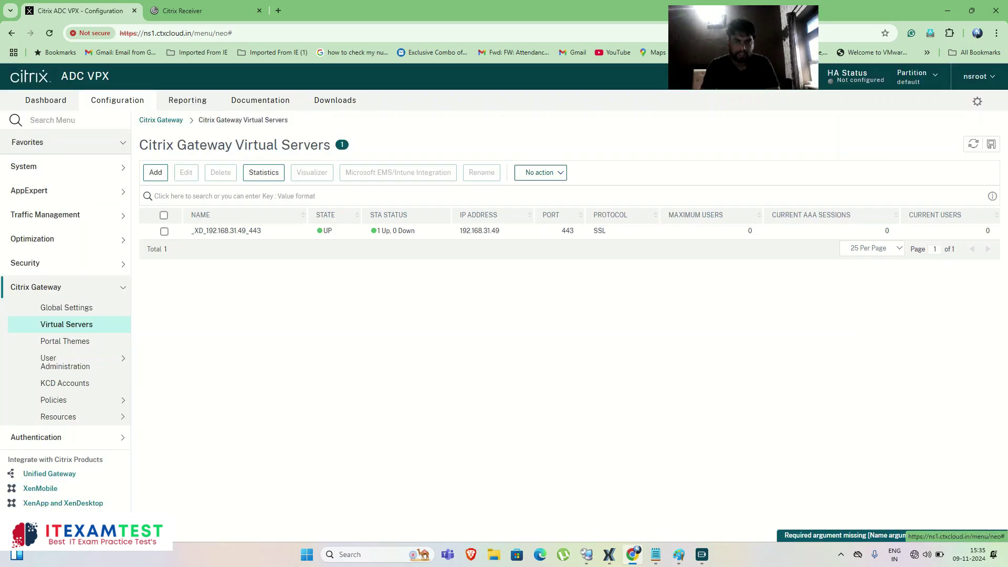
- Save the ADC running configuration
click(990, 145)
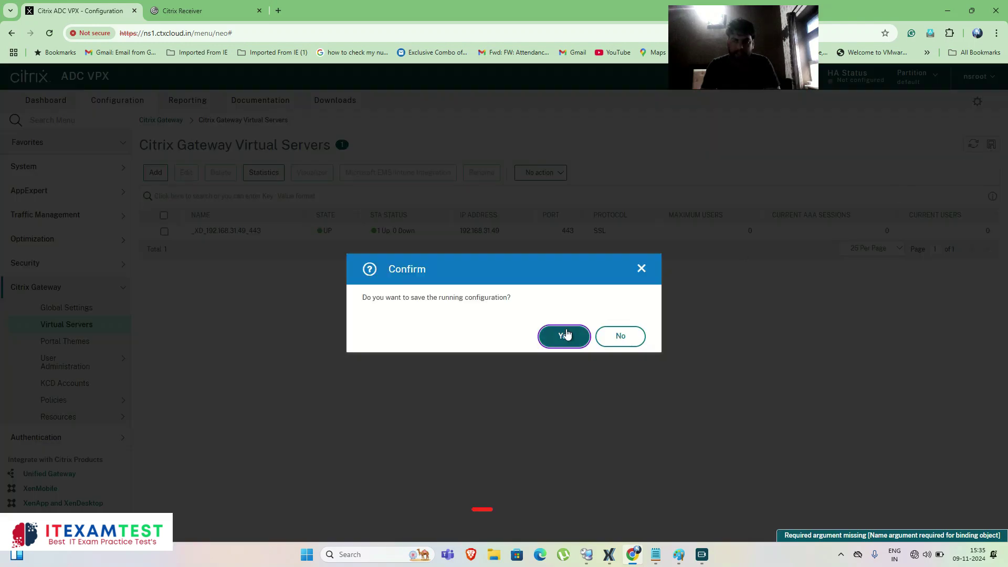
click(563, 335)
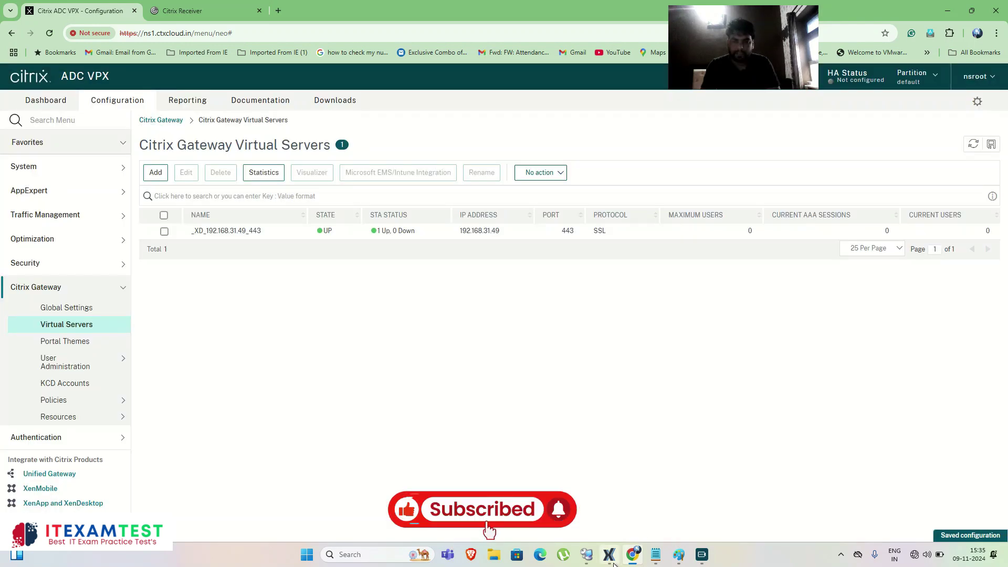
click(609, 554)
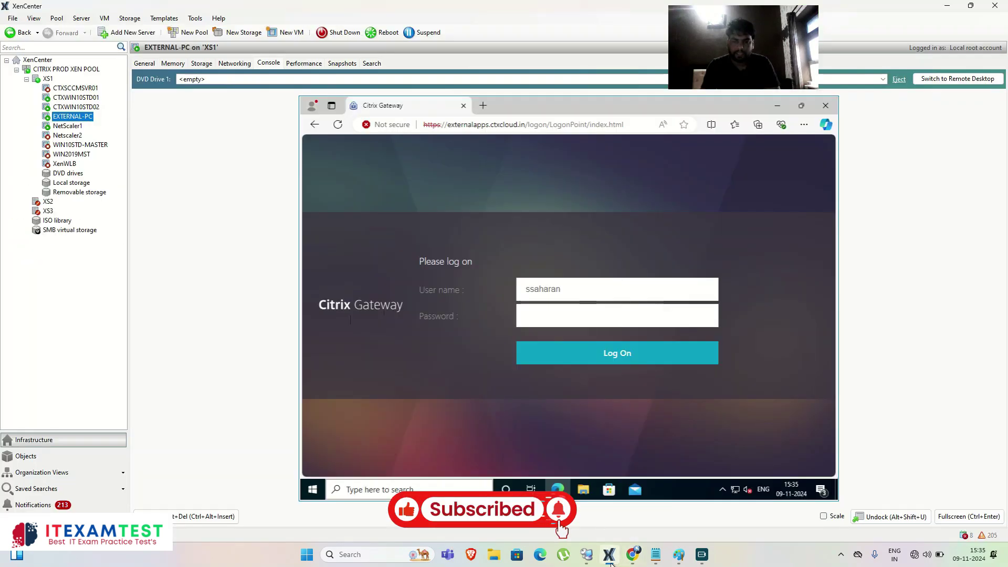
- Trim vpn/index.html to reload externalapps.ctxcloud.in and continue past the certificate warning
click(581, 131)
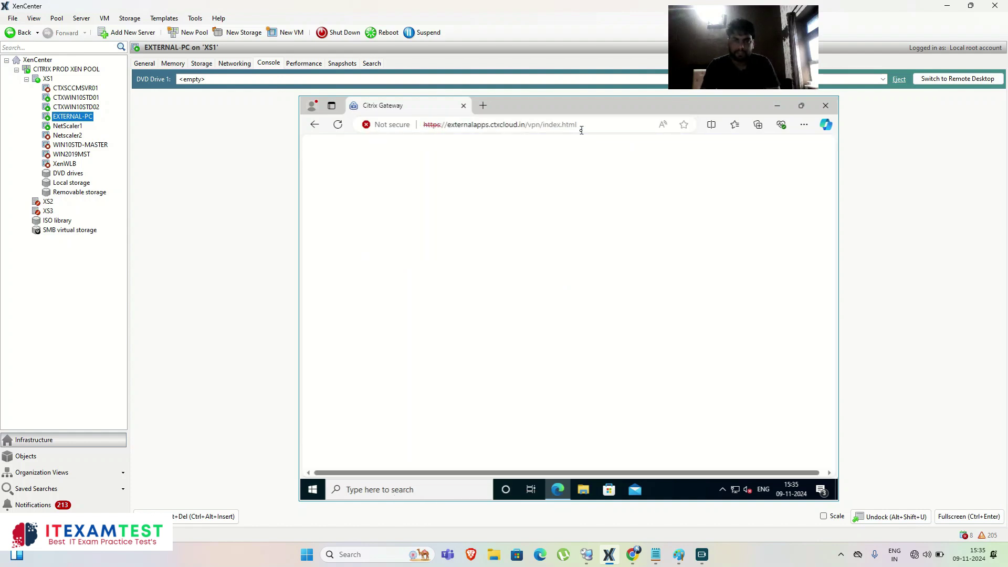
drag(528, 126, 599, 122)
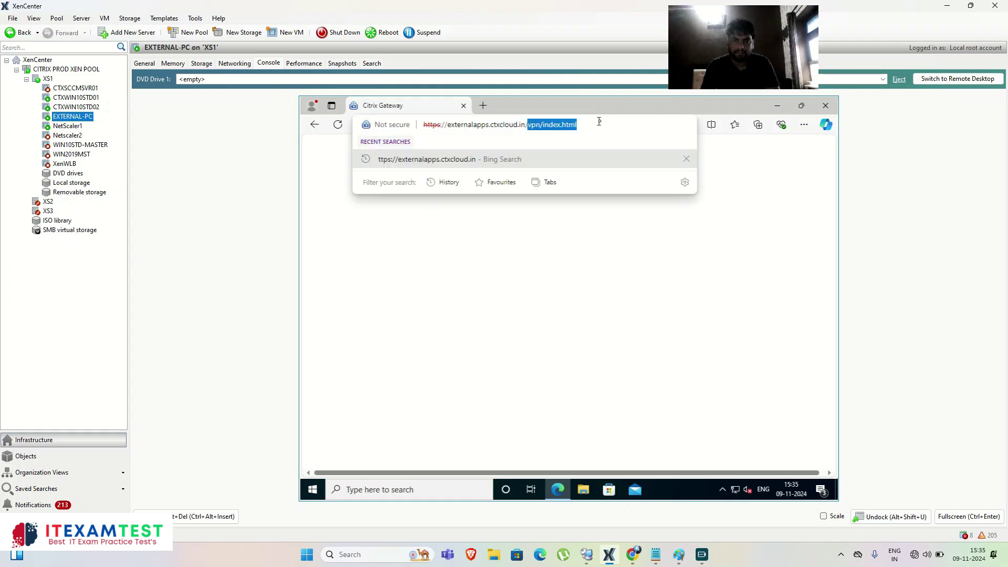
key(BackSpace)
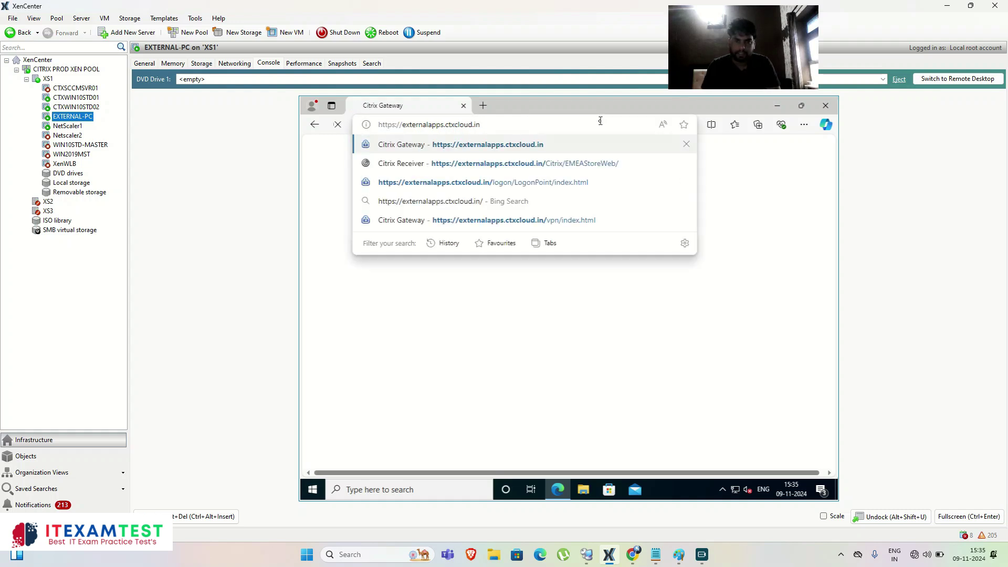
key(Return)
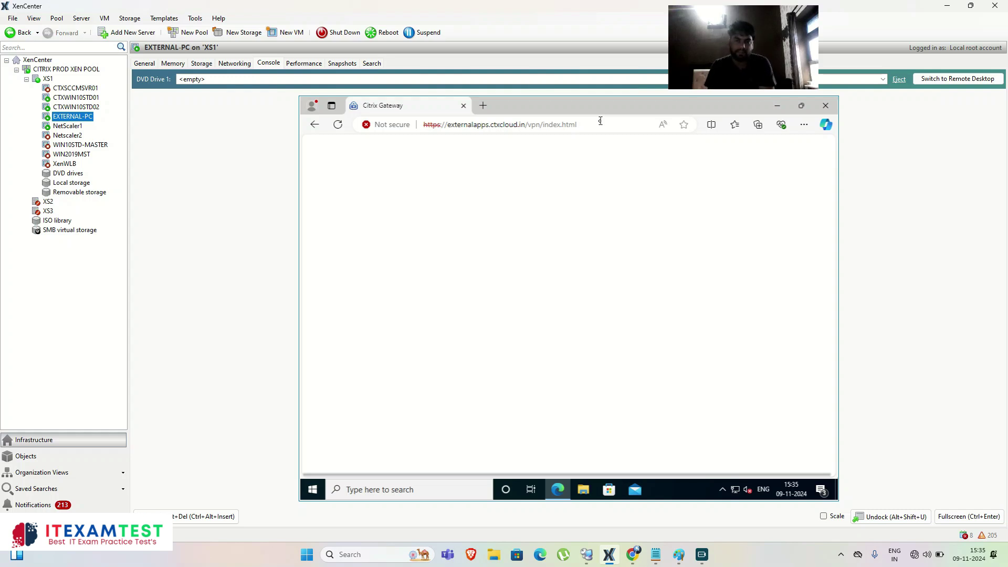
click(596, 124)
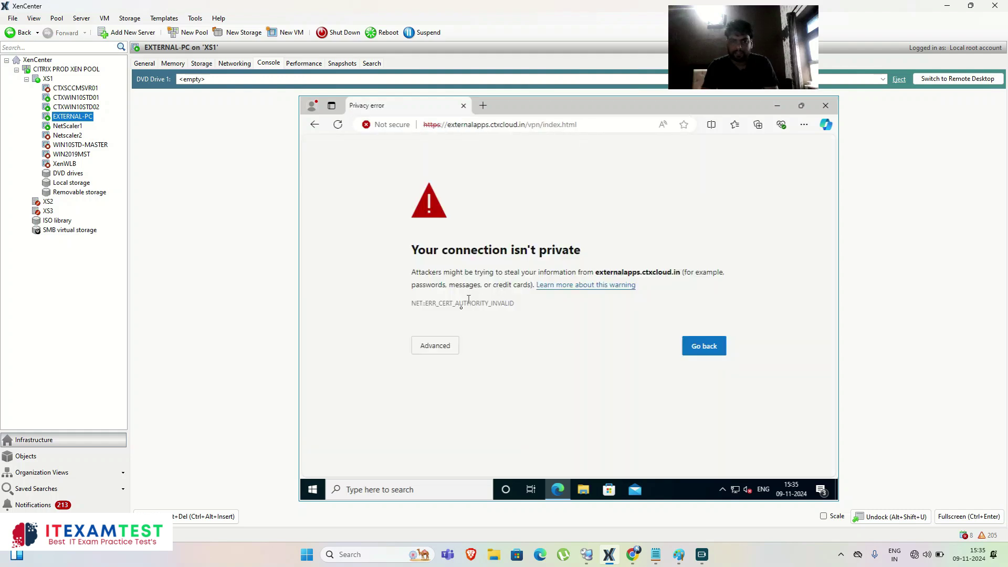
click(435, 346)
click(435, 428)
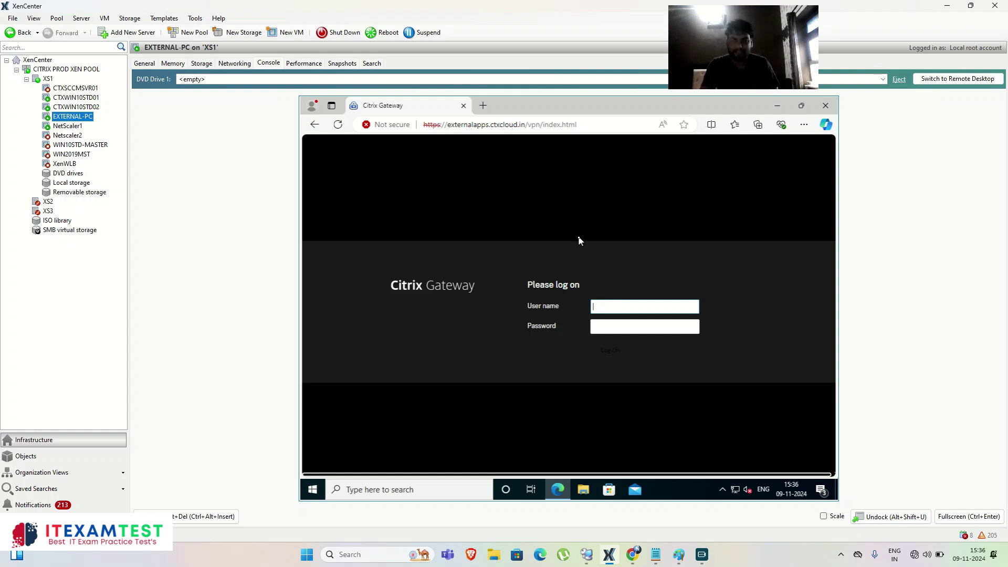
- Enter the user name and password and submit the Citrix Gateway logon
click(593, 127)
key(Escape)
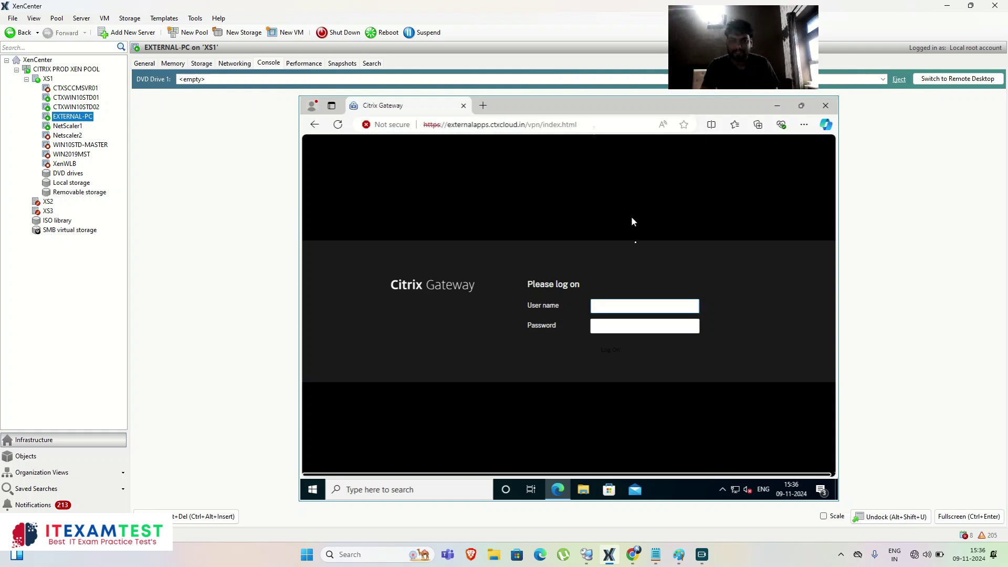
click(646, 302)
key(Tab)
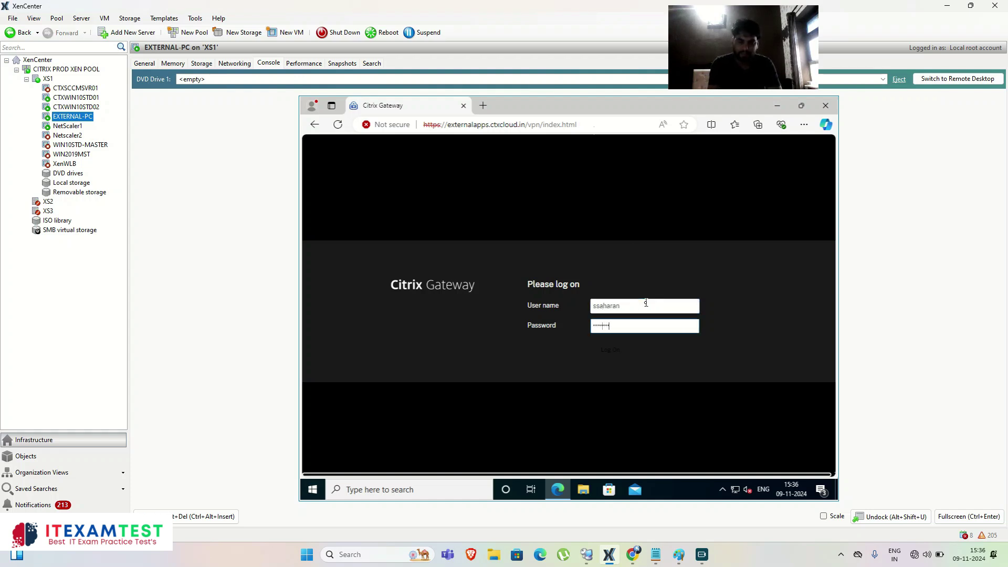
key(Return)
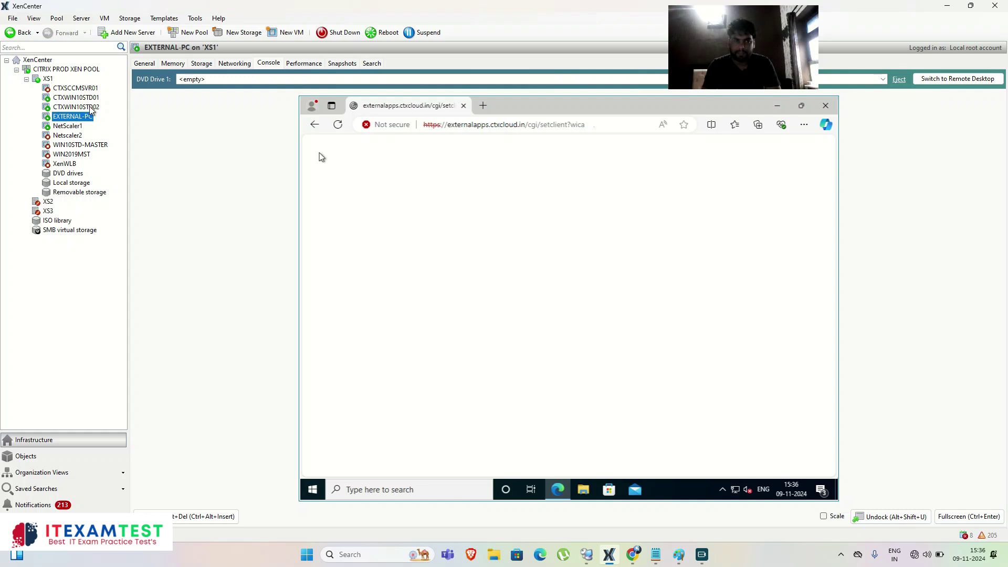
- Look over the NetScaler1, CTXWIN10STD02 and CTXWIN10STD01 VMs, then return to EXTERNAL-PC's console
click(71, 128)
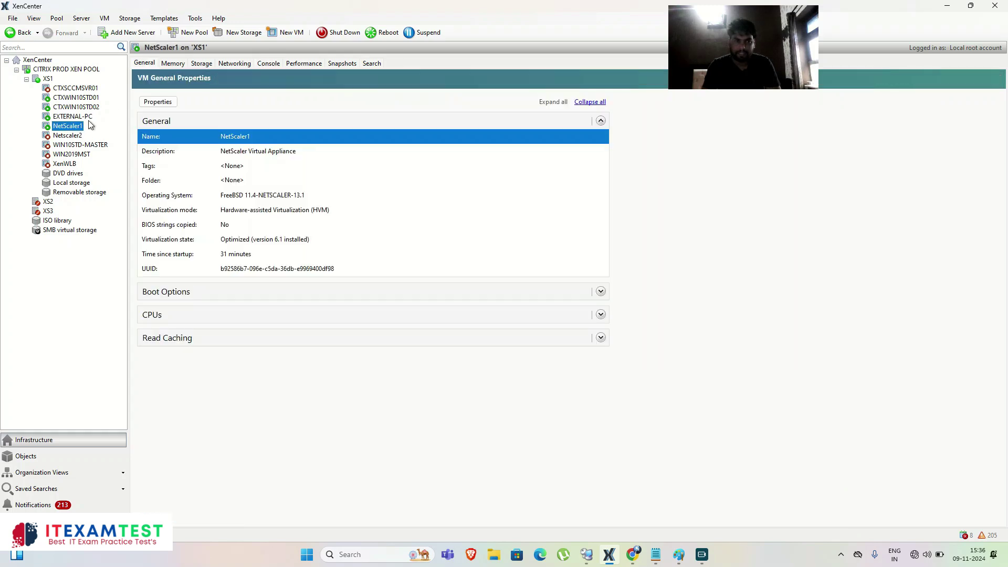
click(173, 65)
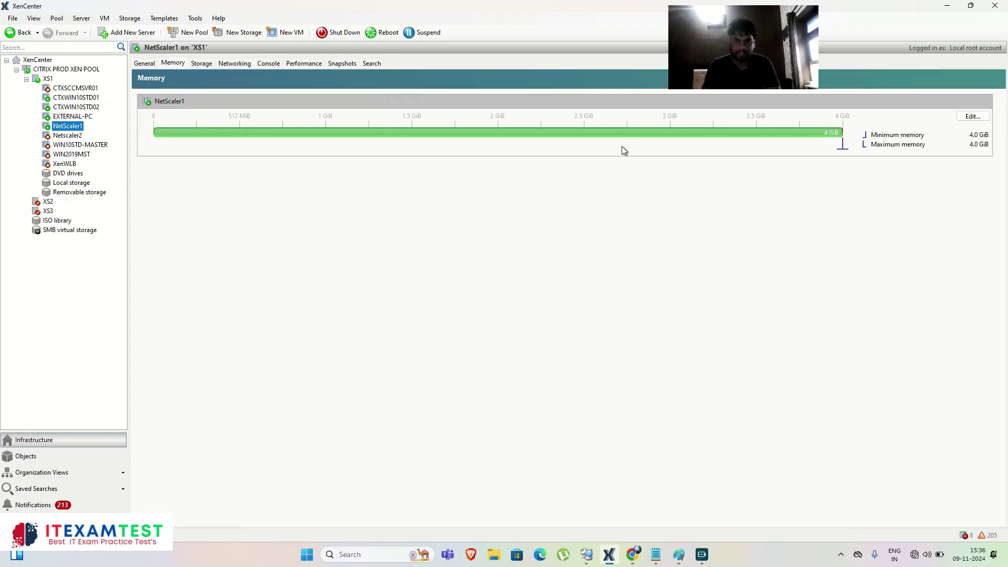
click(66, 108)
click(70, 99)
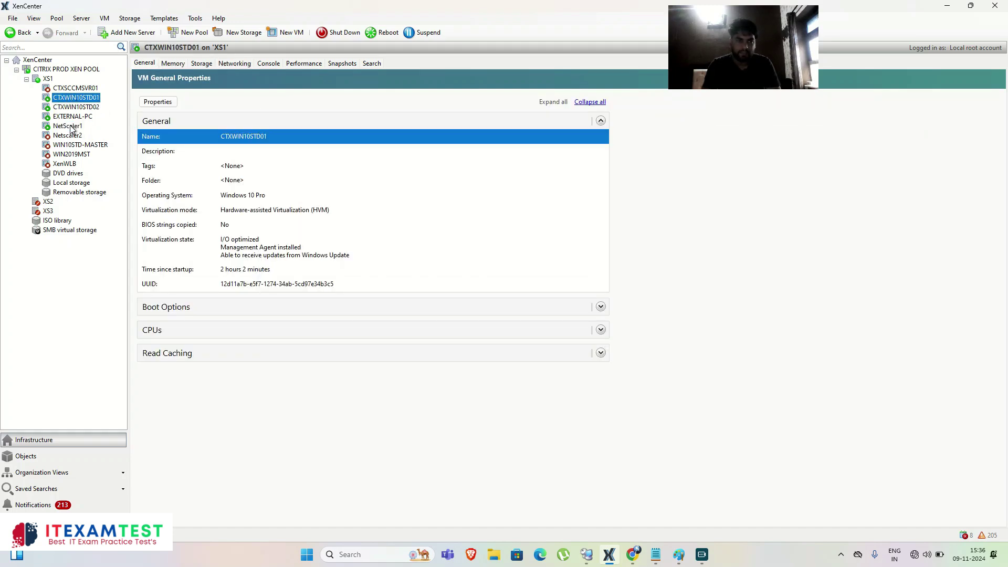
click(72, 117)
- Strip /cgi/setclient?wica from the address, view the StoreFront Desktops page, then log off
click(608, 124)
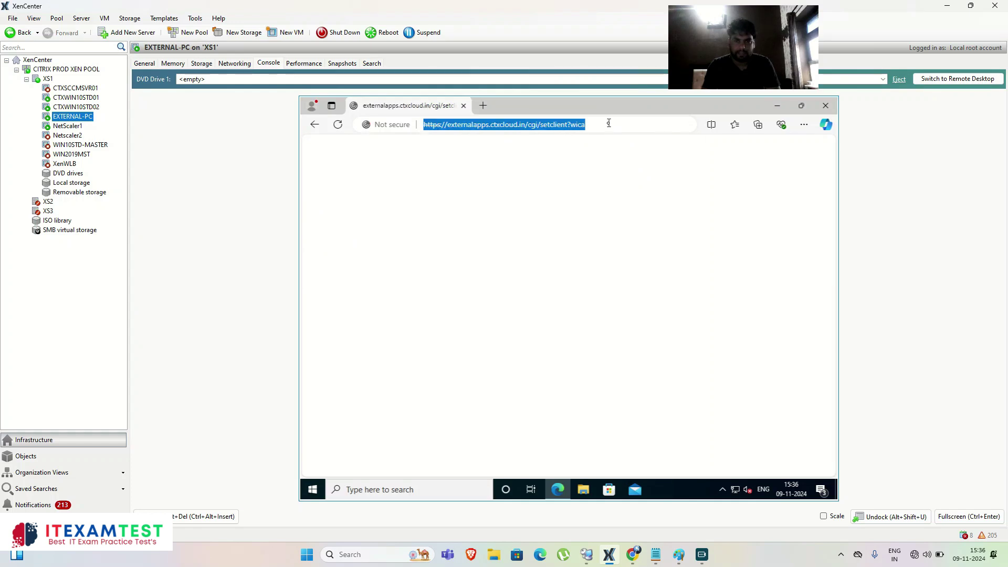
key(Return)
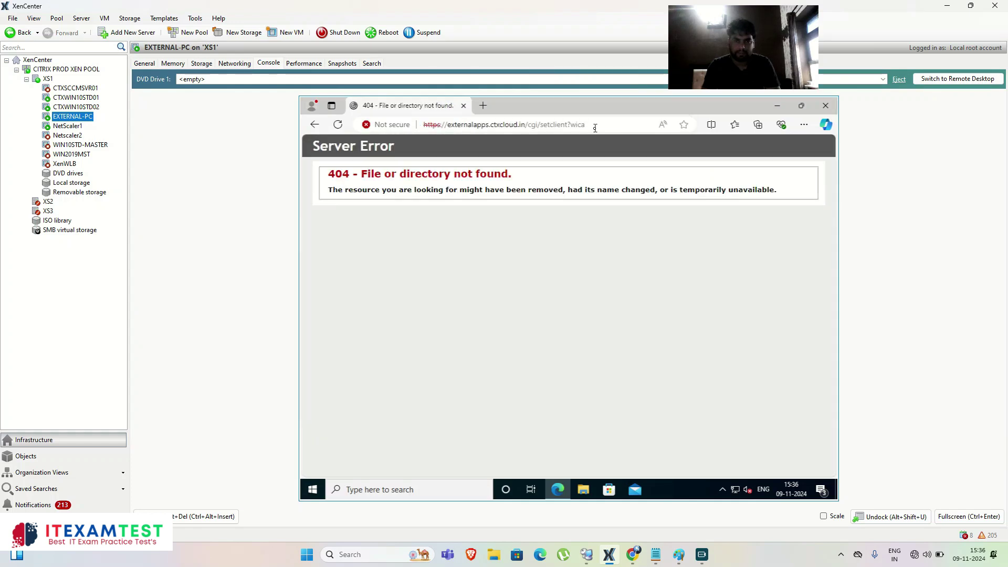
drag(523, 126, 602, 124)
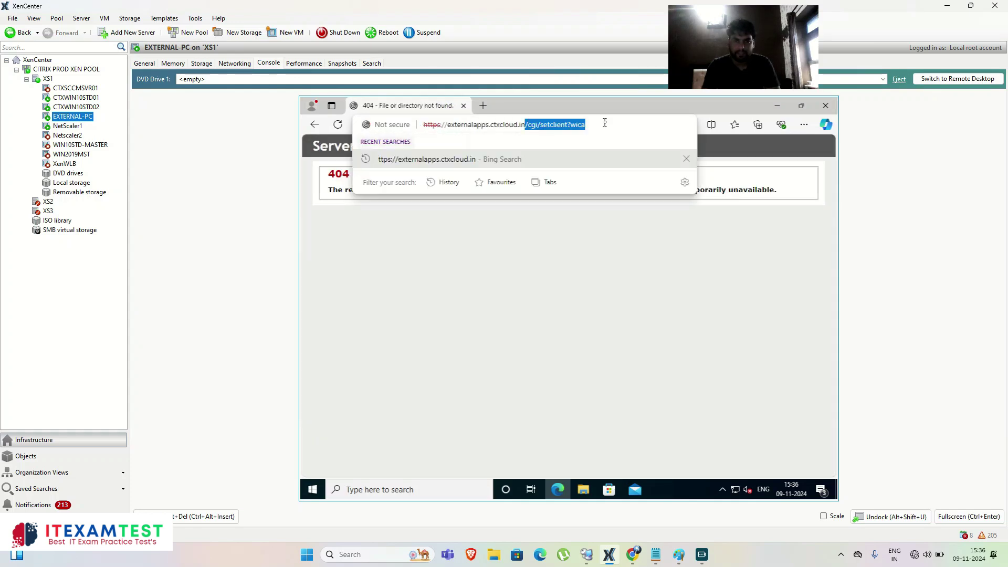
key(BackSpace)
key(Return)
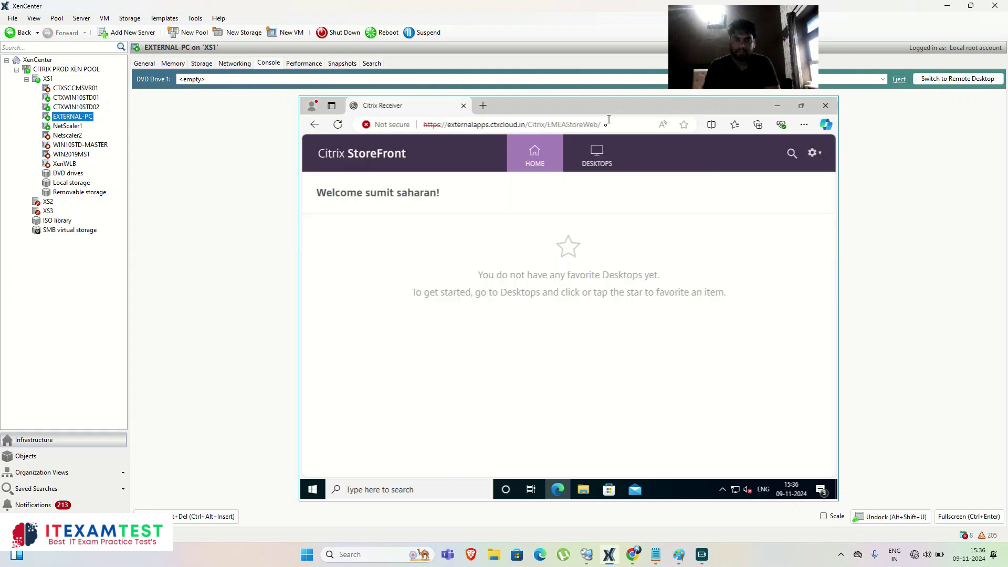
click(592, 168)
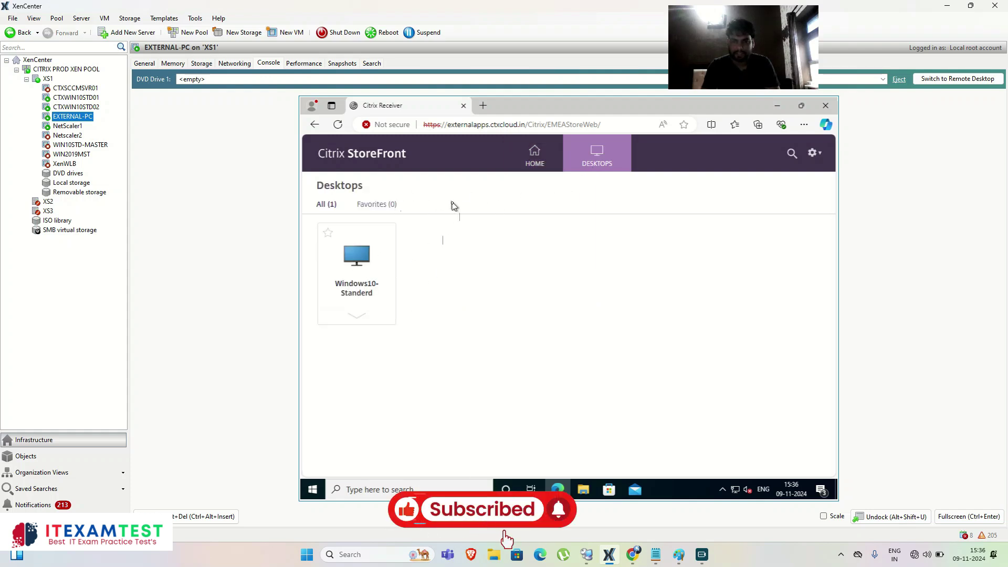
click(814, 153)
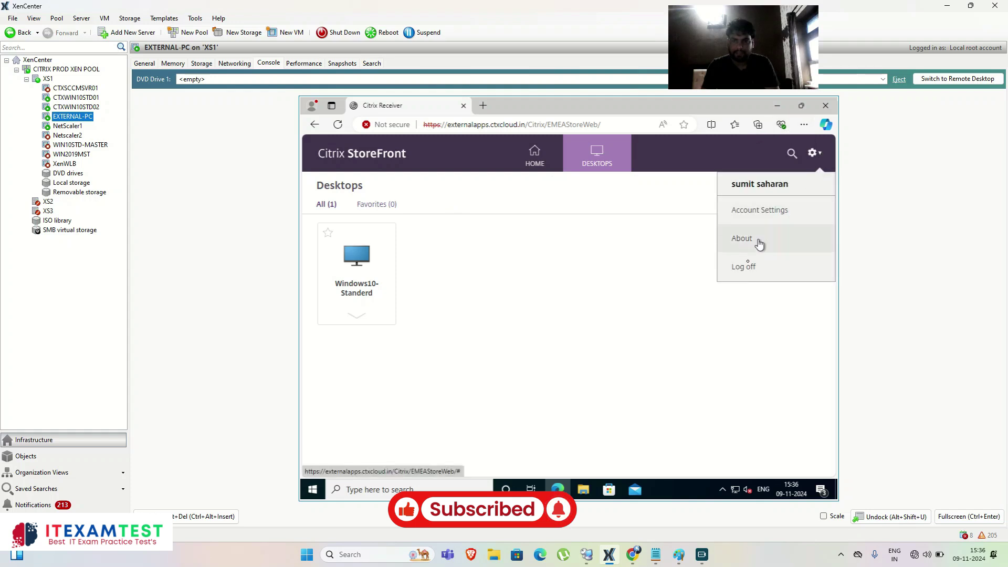
click(745, 265)
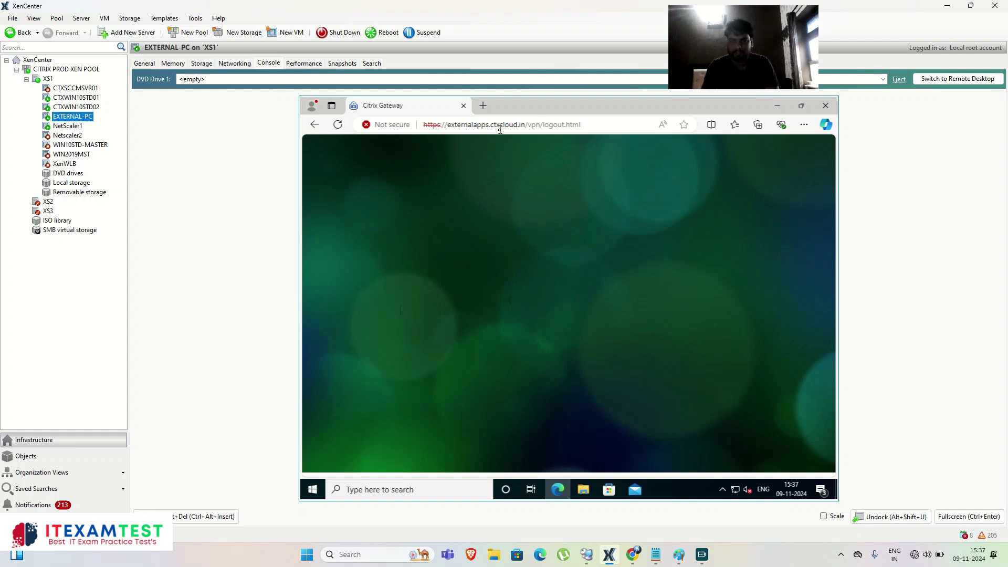
- Strip /vpn/logout.html to reload the gateway logon page and copy its base address
drag(526, 125, 608, 122)
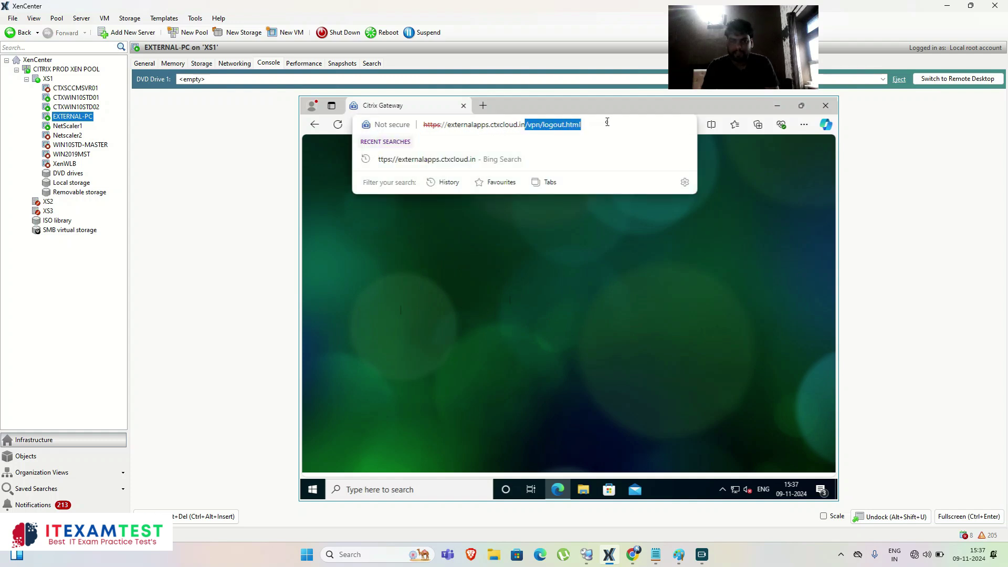
key(BackSpace)
key(Return)
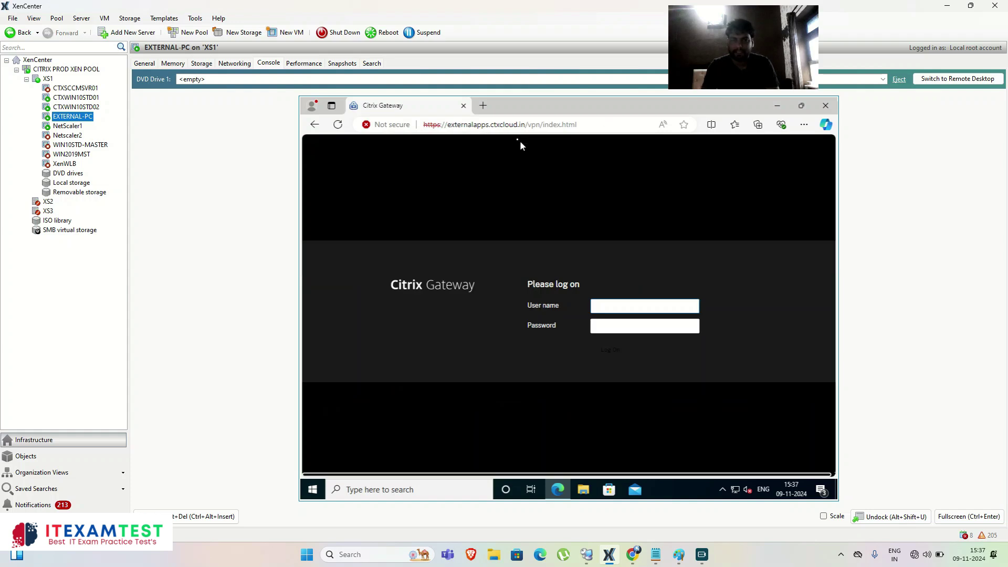
drag(526, 129, 388, 146)
key(ctrl+c)
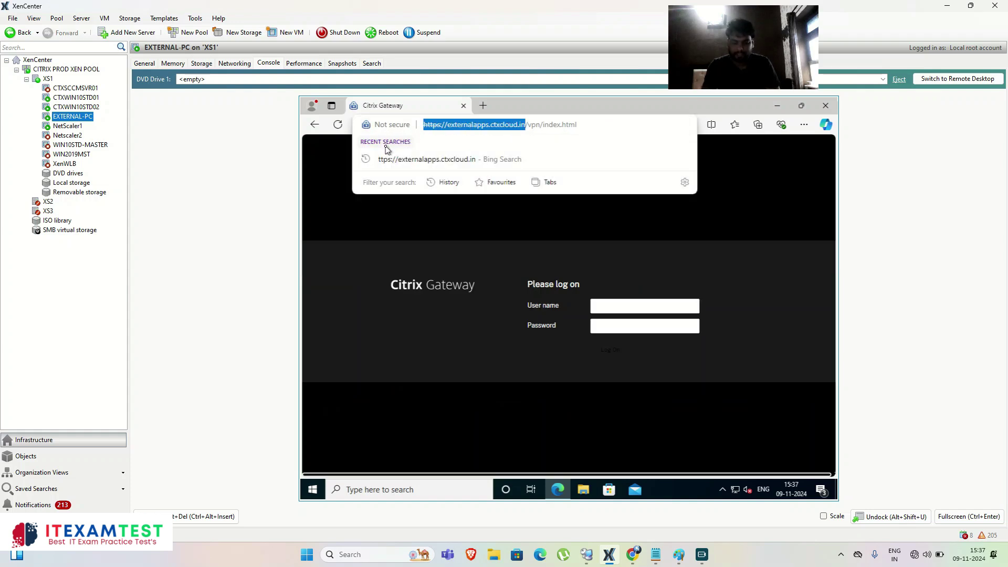
- Open a new InPrivate window at the gateway address and continue past the certificate warning
click(803, 124)
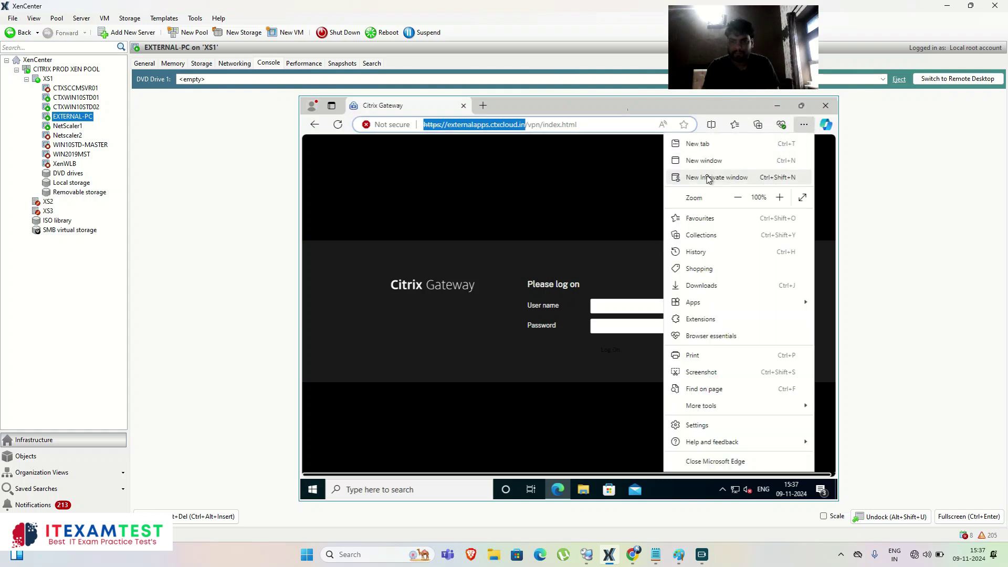
click(709, 177)
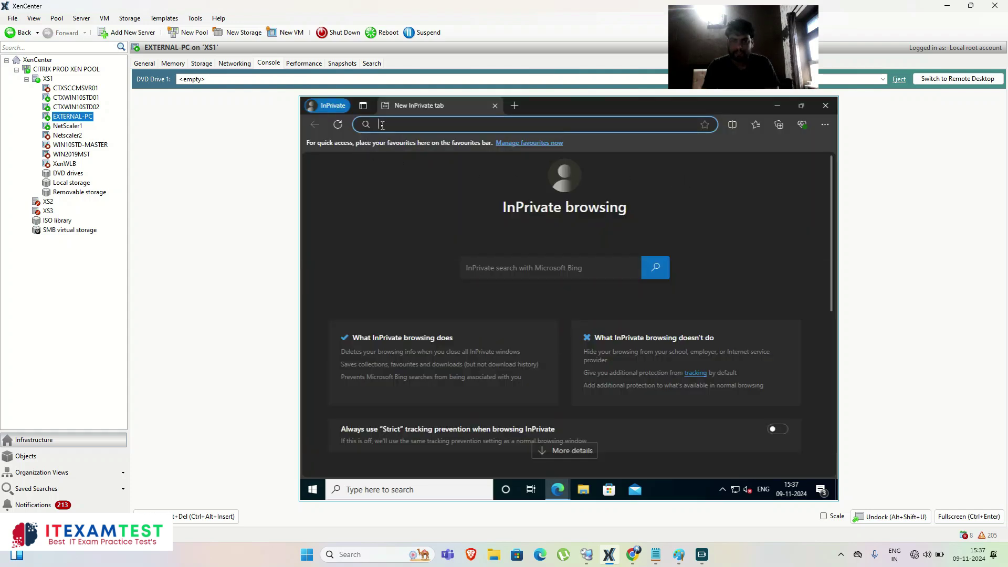
key(ctrl+v)
key(Return)
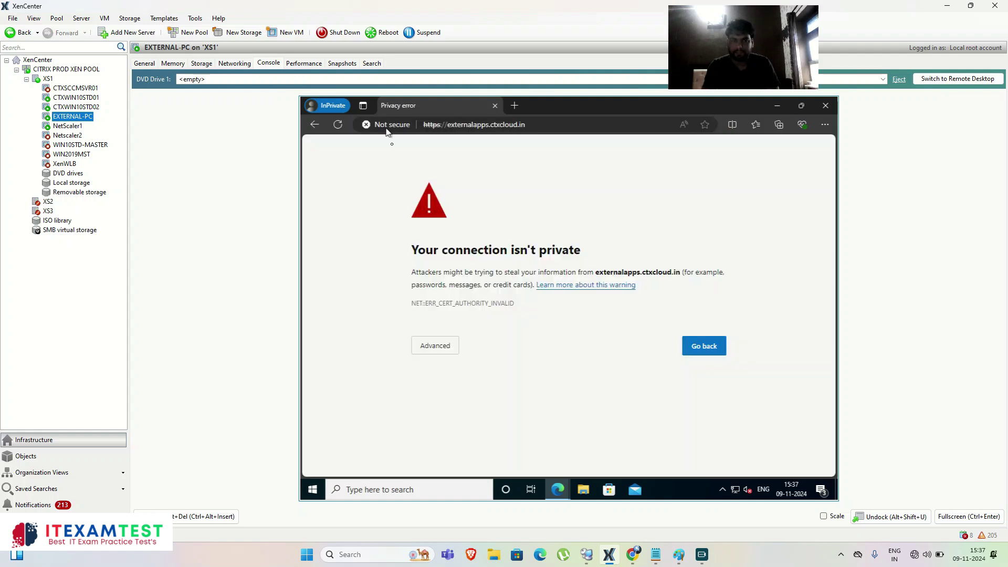
click(435, 346)
click(437, 427)
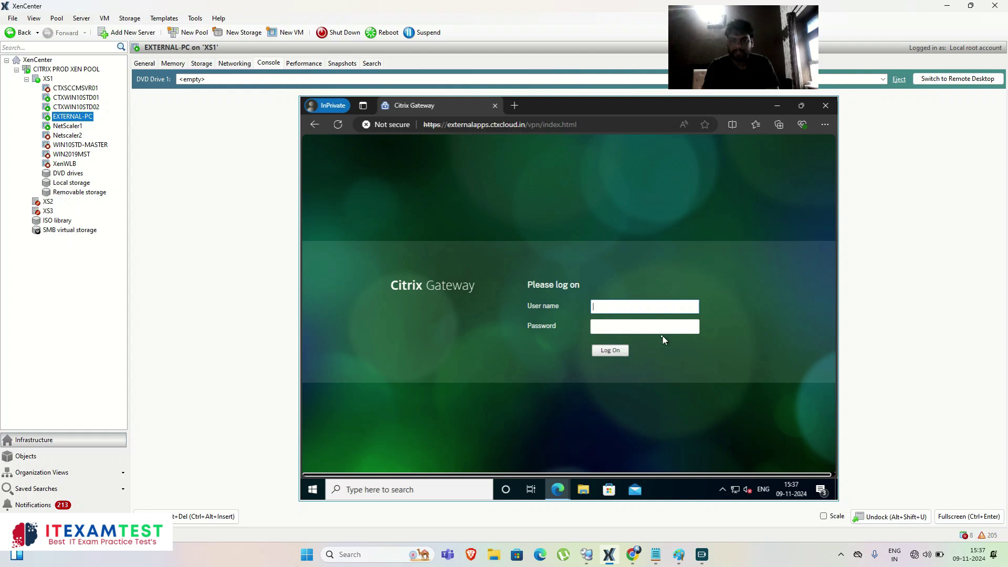
- Sign in at the green-themed gateway page and start Citrix Receiver detection
key(Tab)
text(***)
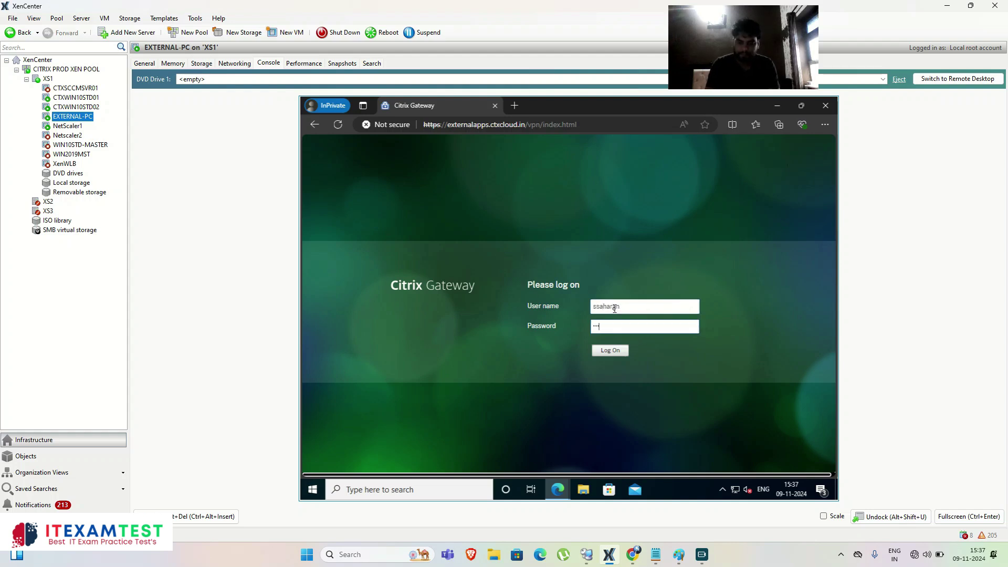
text(**)
key(Return)
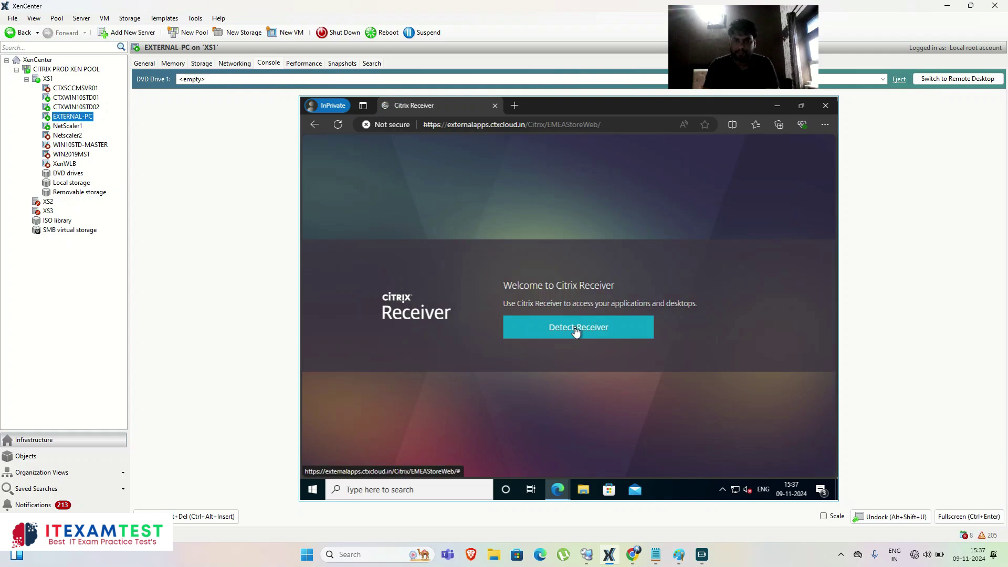
click(576, 330)
- Mark Receiver as already installed and open the Desktops page listing Windows10-Standerd
click(578, 378)
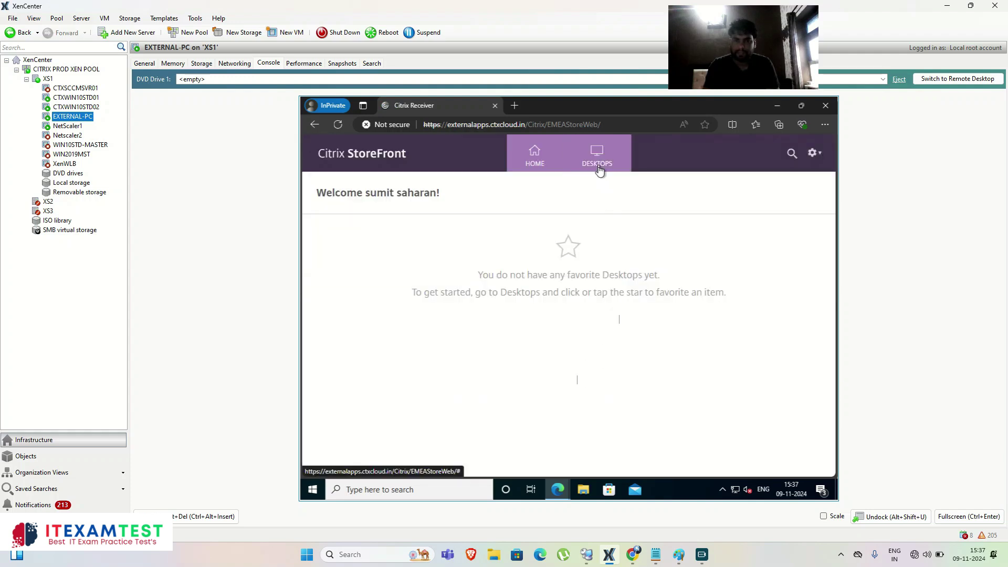
click(599, 167)
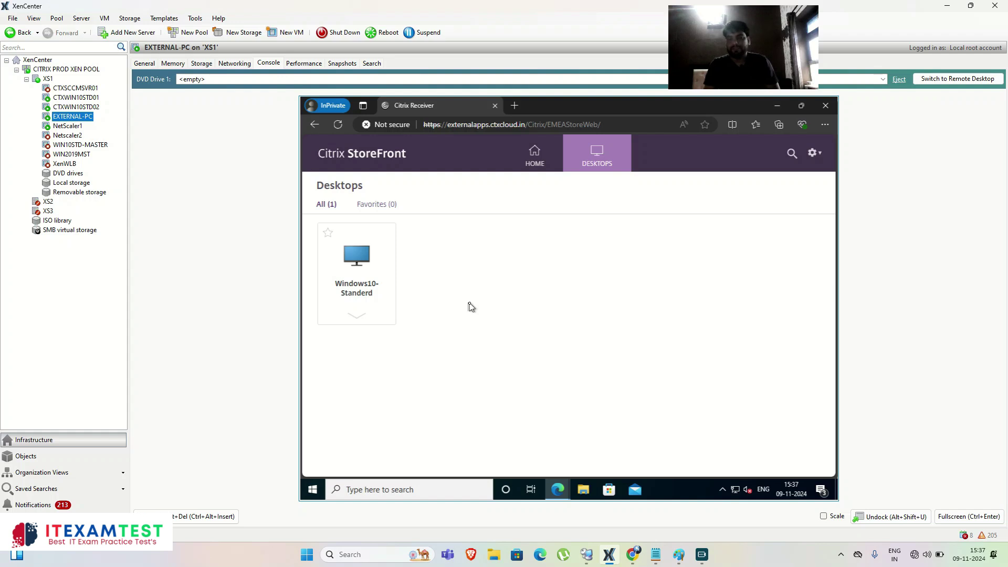
click(633, 554)
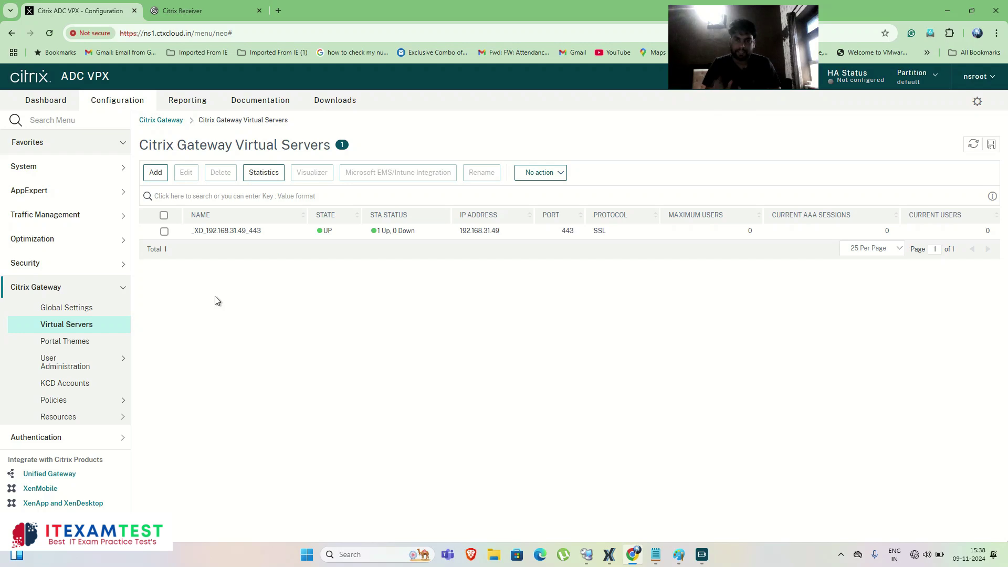
click(608, 555)
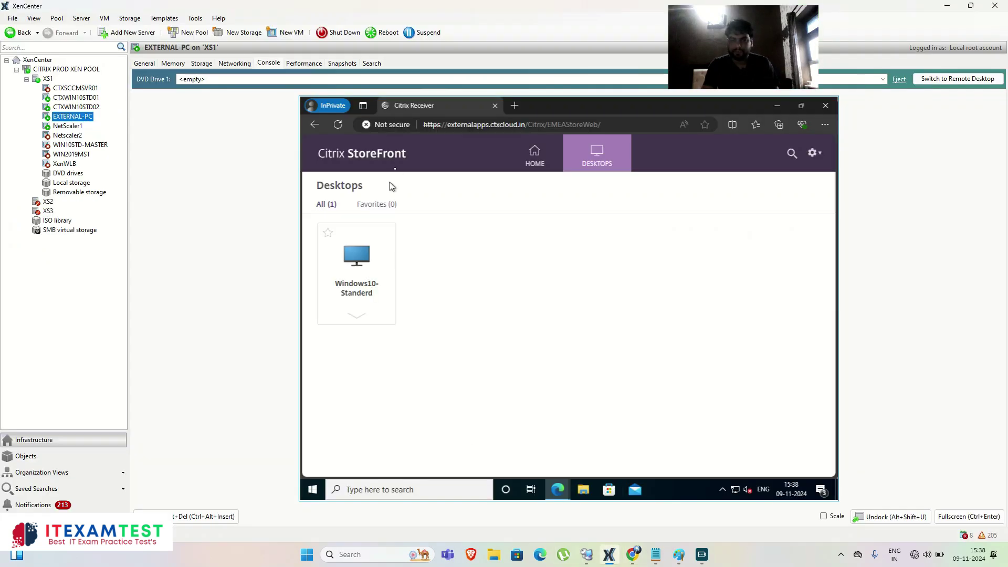